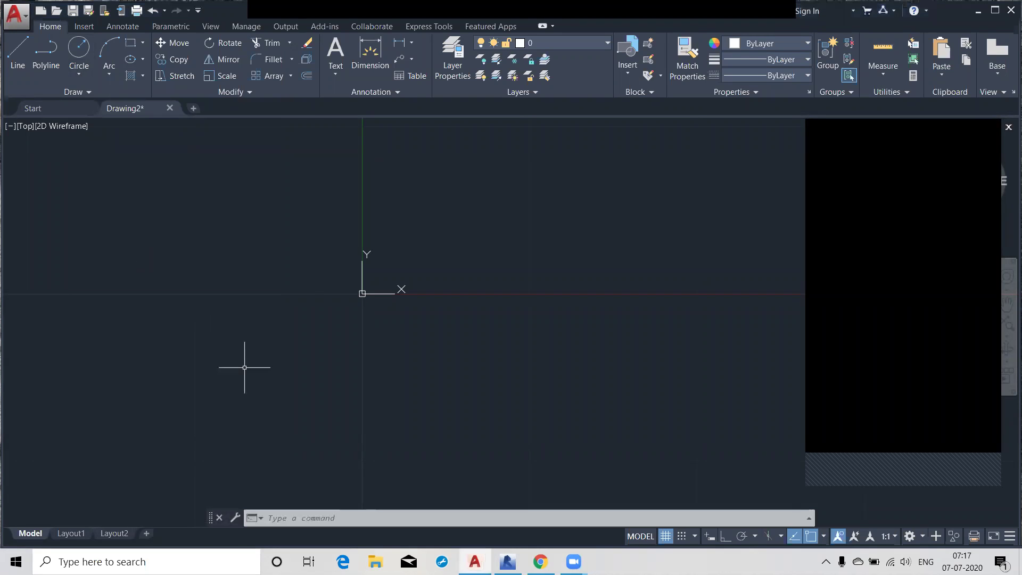
Step: Draw a circle centred on the origin (0,0) with a radius of 15
{"action": "type", "text": "c"}
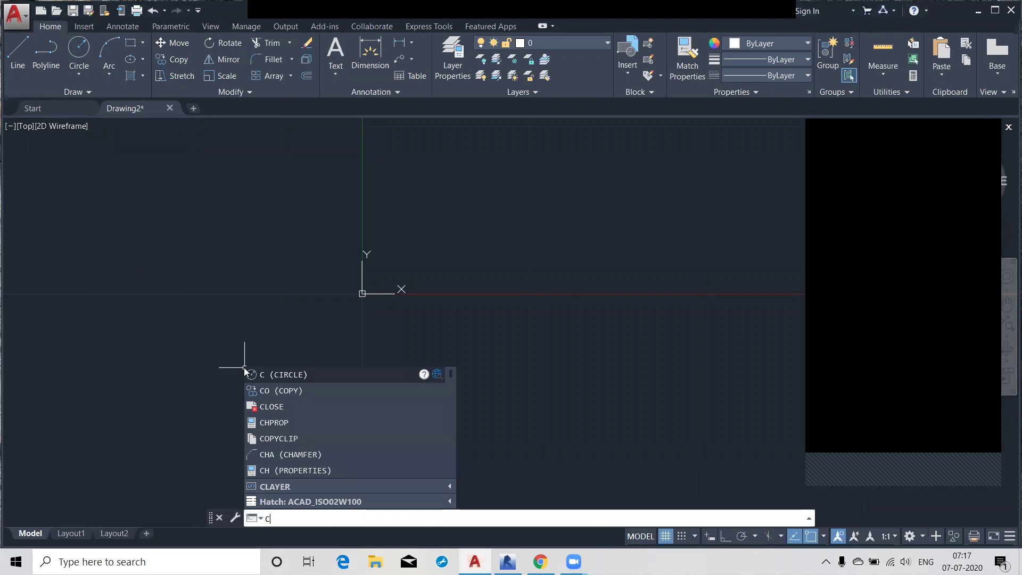
{"action": "key", "text": "BackSpace"}
{"action": "type", "text": "c"}
{"action": "key", "text": "Return"}
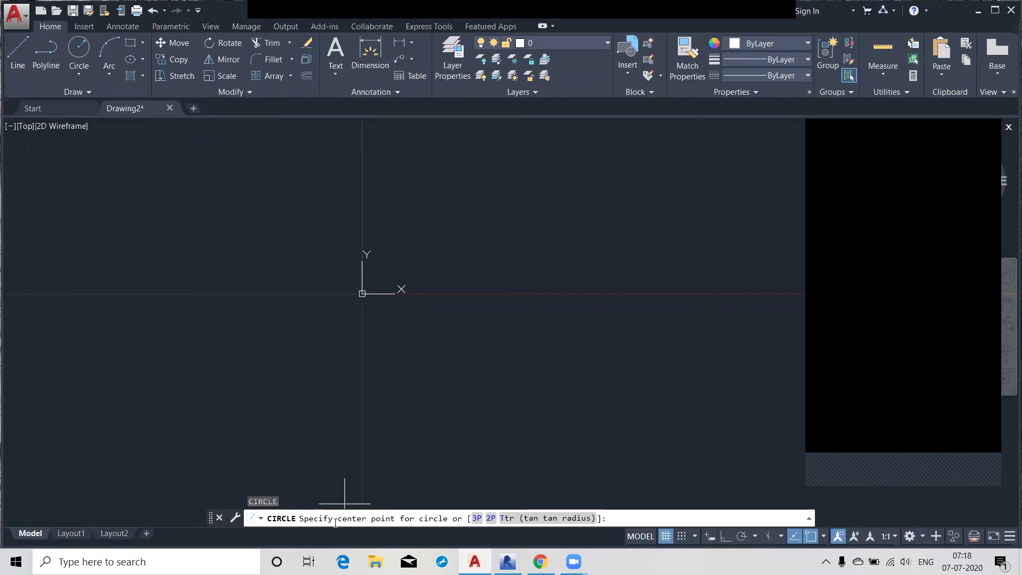
{"action": "mouse_move", "coordinate": [416, 384]}
{"action": "middle_mouse_down"}
{"action": "mouse_move", "coordinate": [347, 441]}
{"action": "mouse_move", "coordinate": [352, 417]}
{"action": "middle_mouse_up"}
{"action": "scroll", "coordinate": [352, 417], "scroll_direction": "down", "scroll_amount": 1}
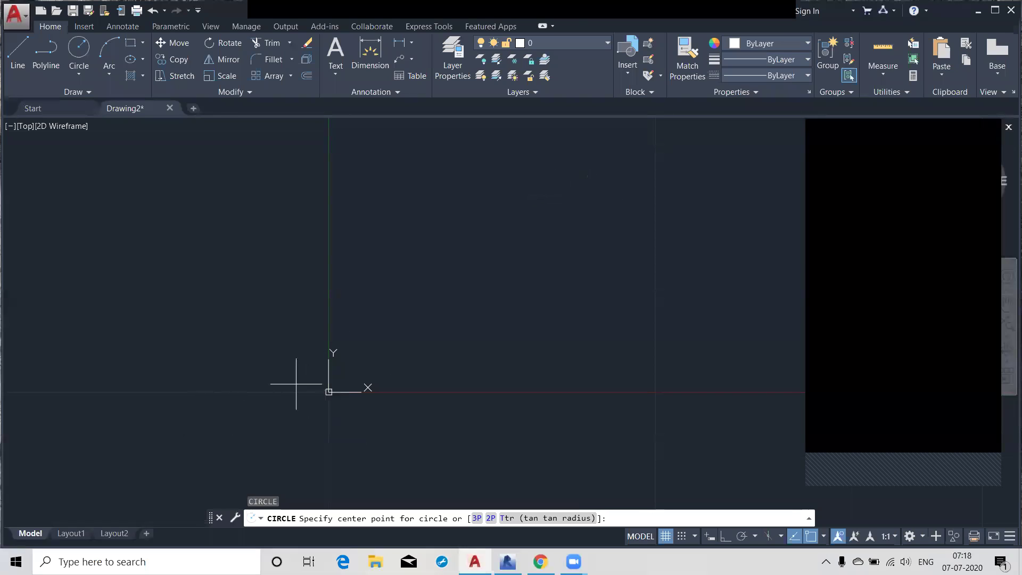
{"action": "type", "text": "0,0"}
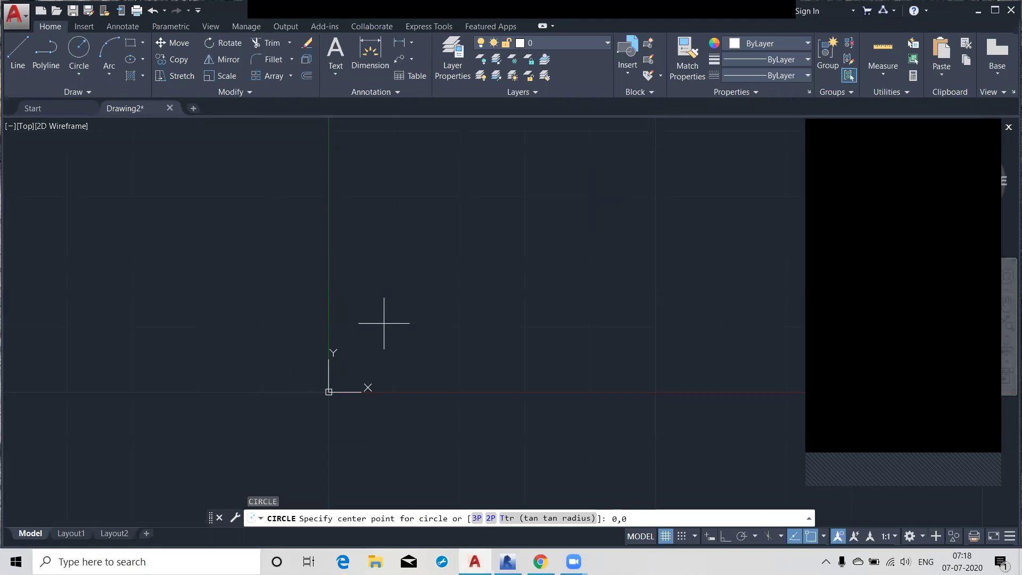
{"action": "key", "text": "Return"}
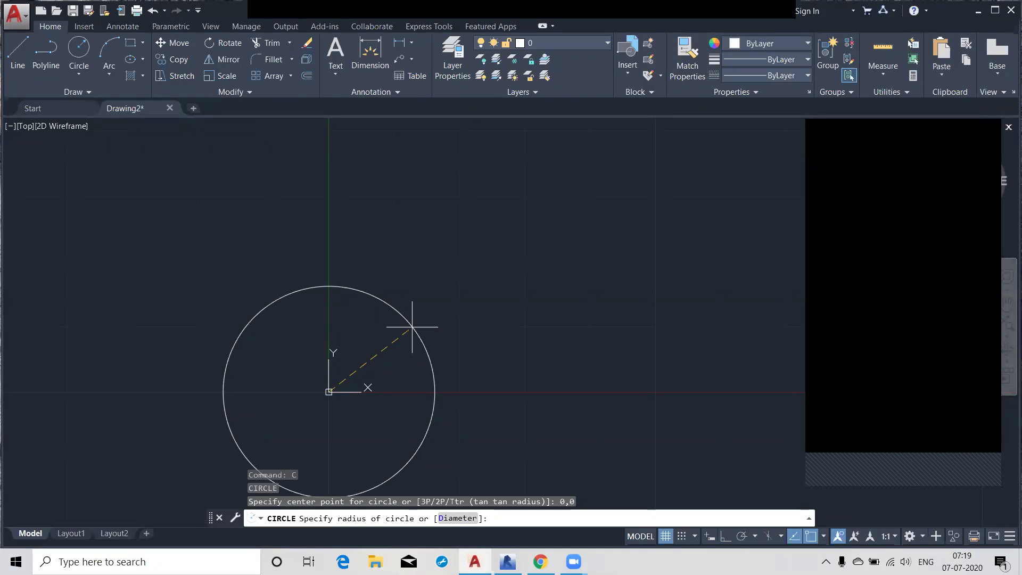
{"action": "type", "text": "15"}
{"action": "key", "text": "Return"}
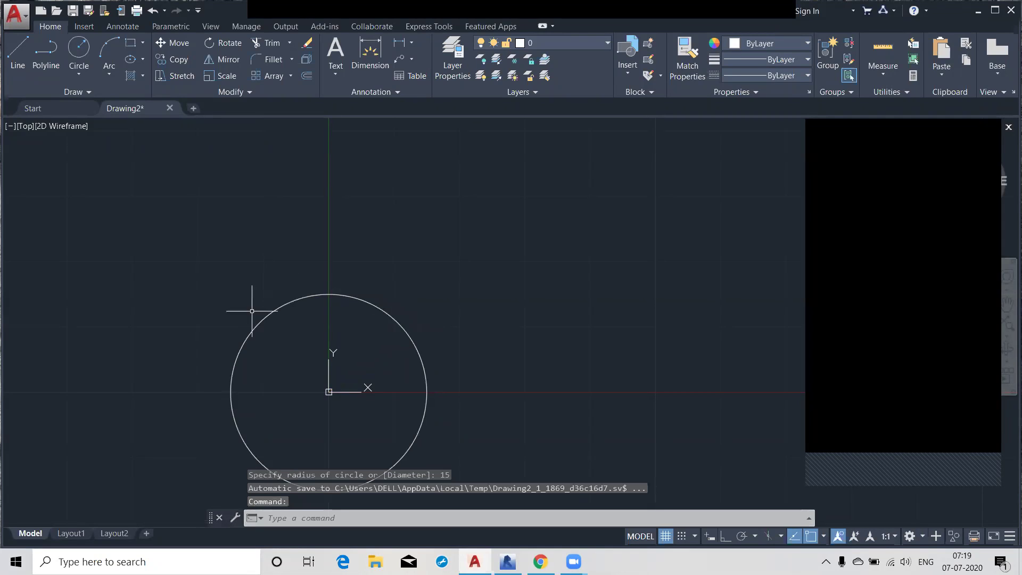
Step: Draw a circle with a diameter of 40, centred freely right of the origin circle and slightly above the X axis
{"action": "middle_click_drag", "start_coordinate": [381, 358], "coordinate": [350, 297]}
{"action": "scroll", "coordinate": [350, 297], "scroll_direction": "down", "scroll_amount": 2}
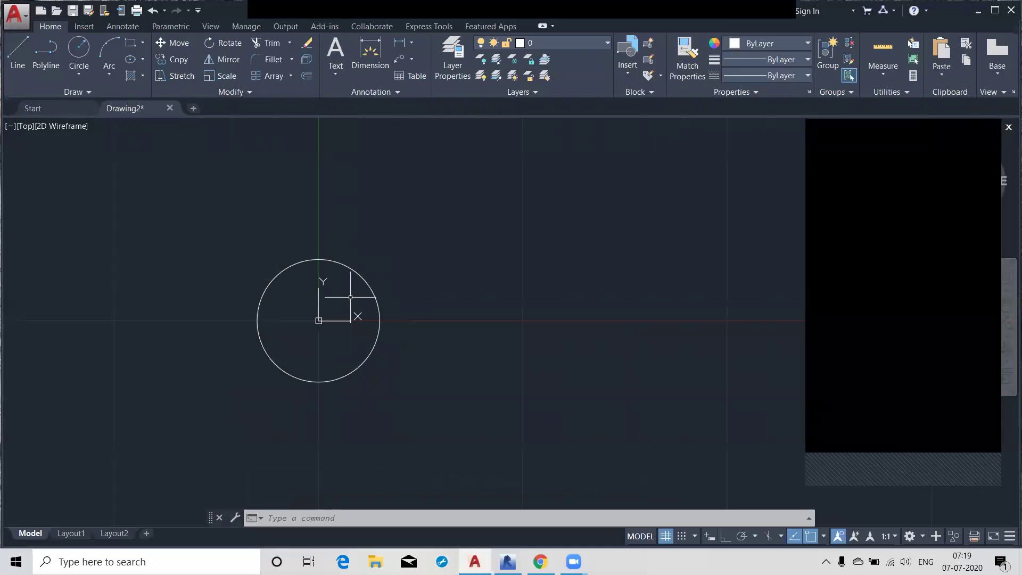
{"action": "middle_click_drag", "start_coordinate": [413, 323], "coordinate": [313, 290]}
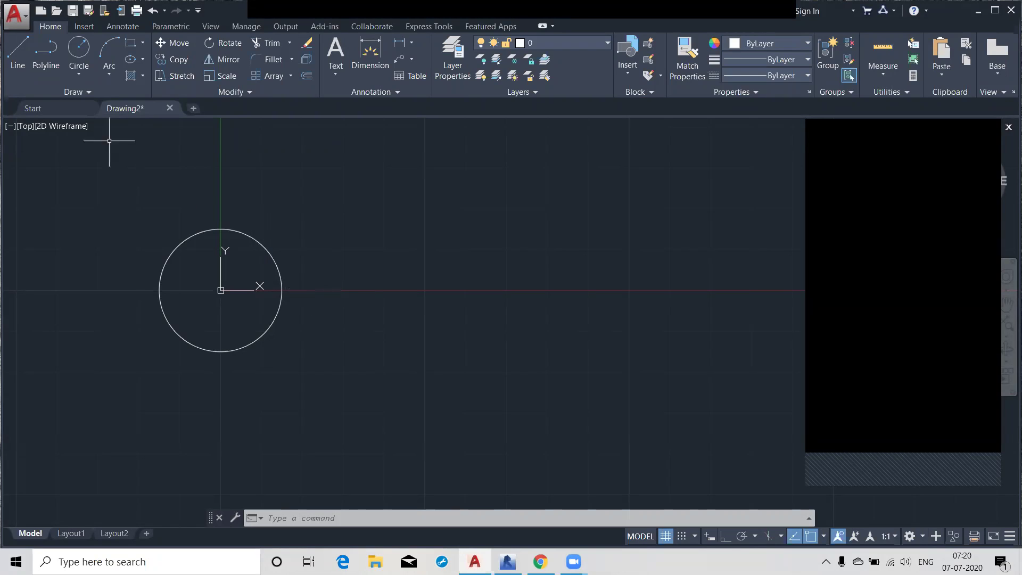
{"action": "left_click", "coordinate": [80, 77]}
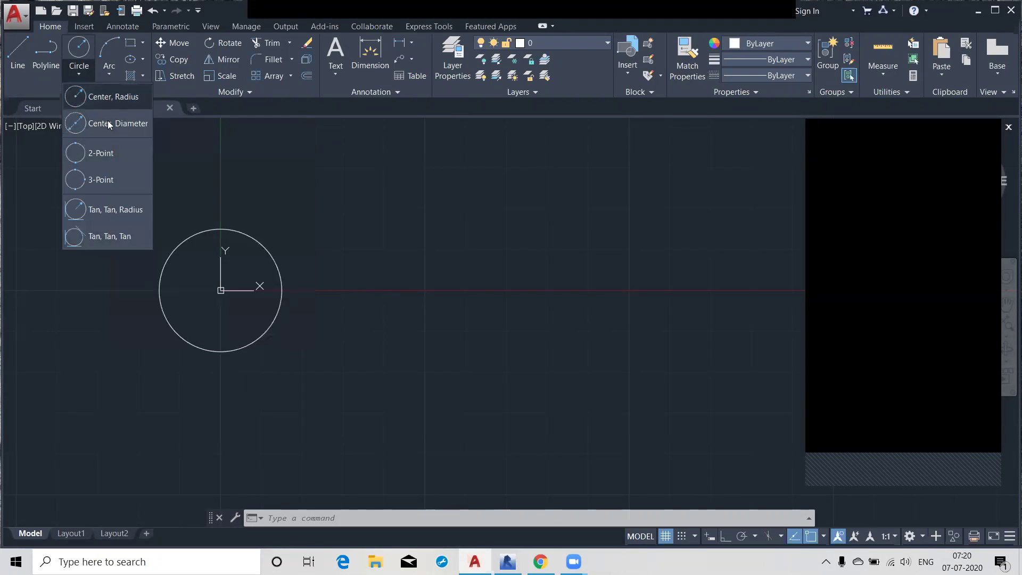
{"action": "left_click", "coordinate": [312, 519]}
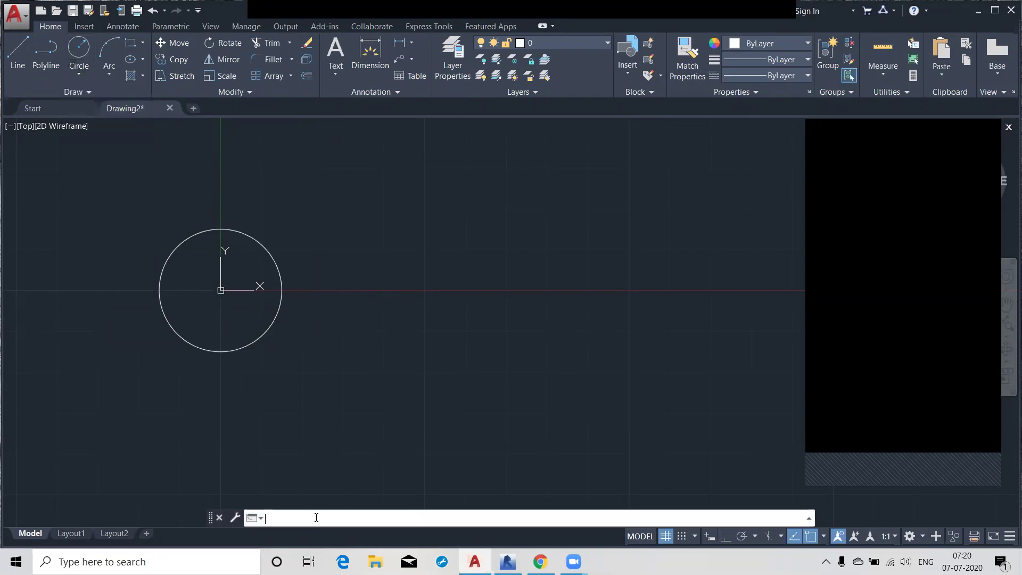
{"action": "type", "text": "c"}
{"action": "key", "text": "Return"}
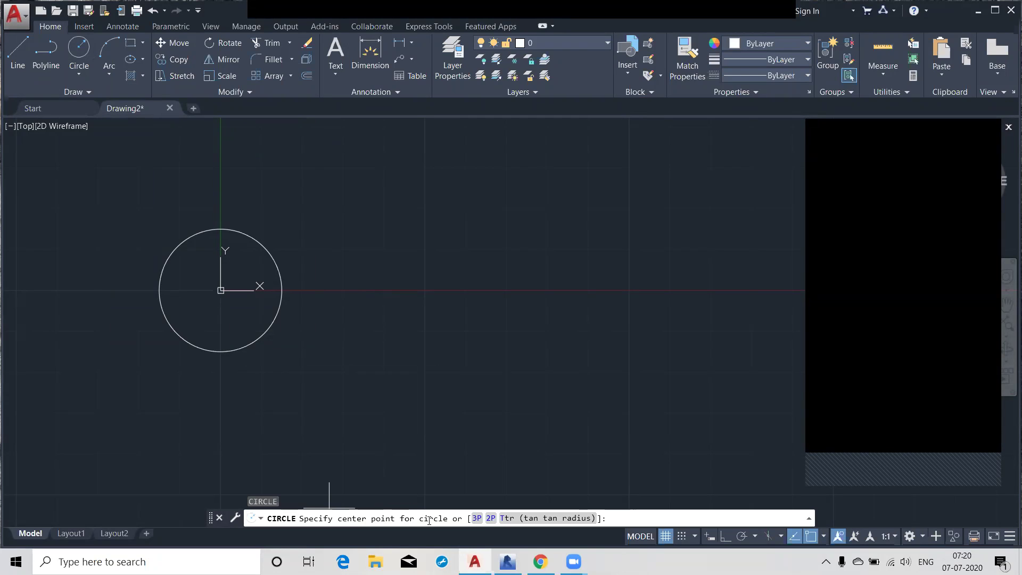
{"action": "left_click", "coordinate": [78, 78]}
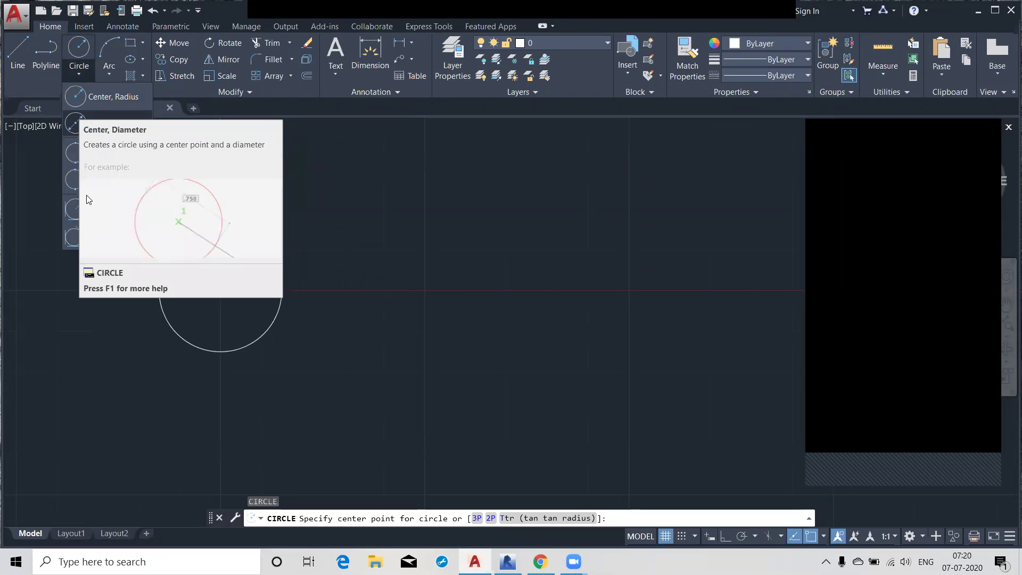
{"action": "left_click", "coordinate": [473, 269]}
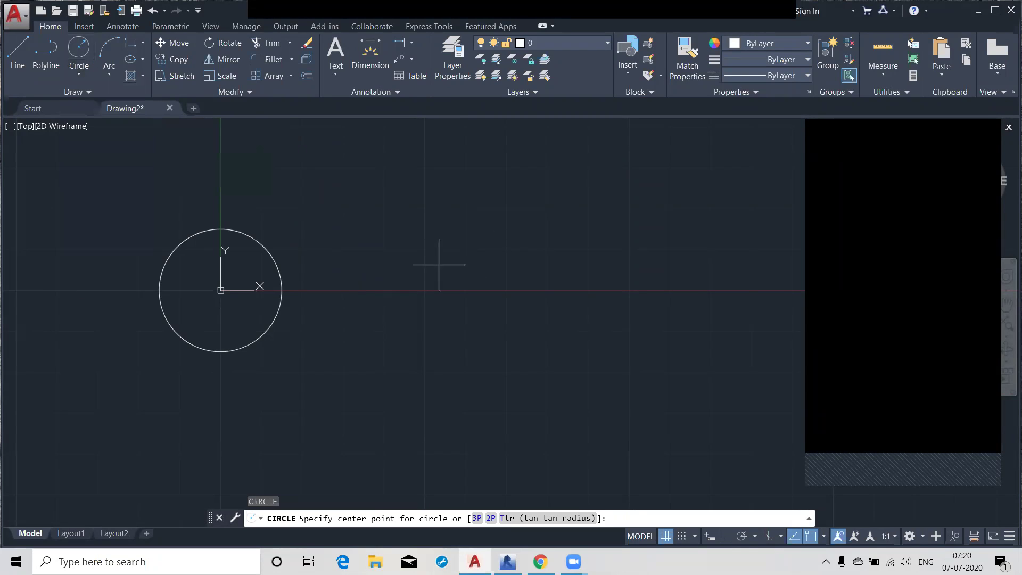
{"action": "left_click", "coordinate": [465, 246]}
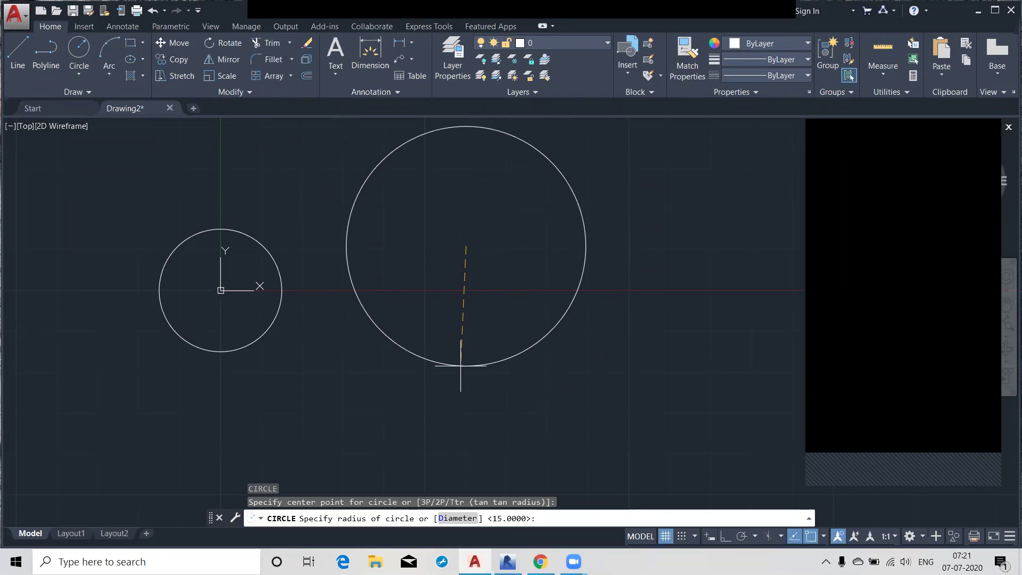
{"action": "type", "text": "d"}
{"action": "key", "text": "Return"}
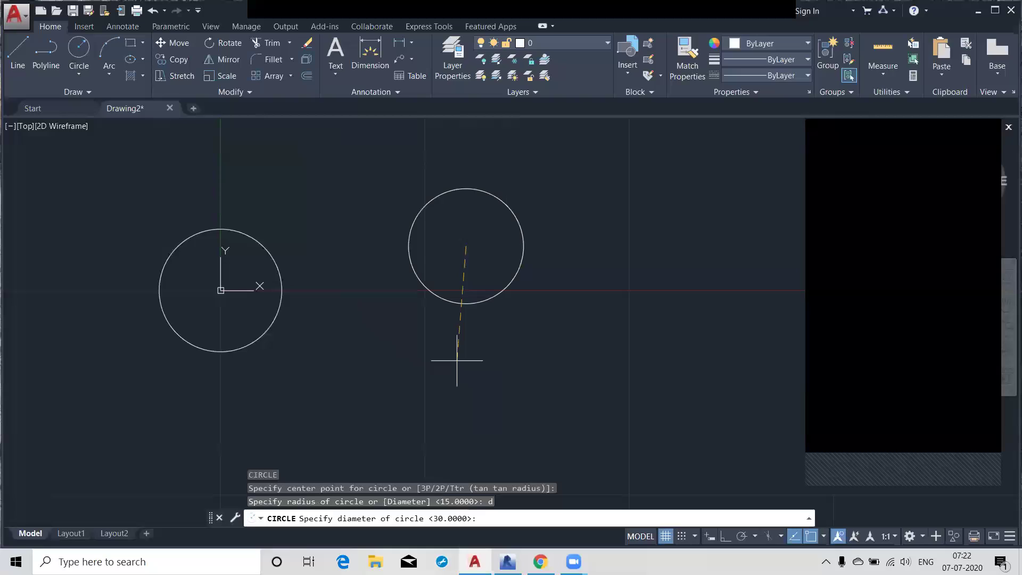
{"action": "type", "text": "40"}
{"action": "key", "text": "Return"}
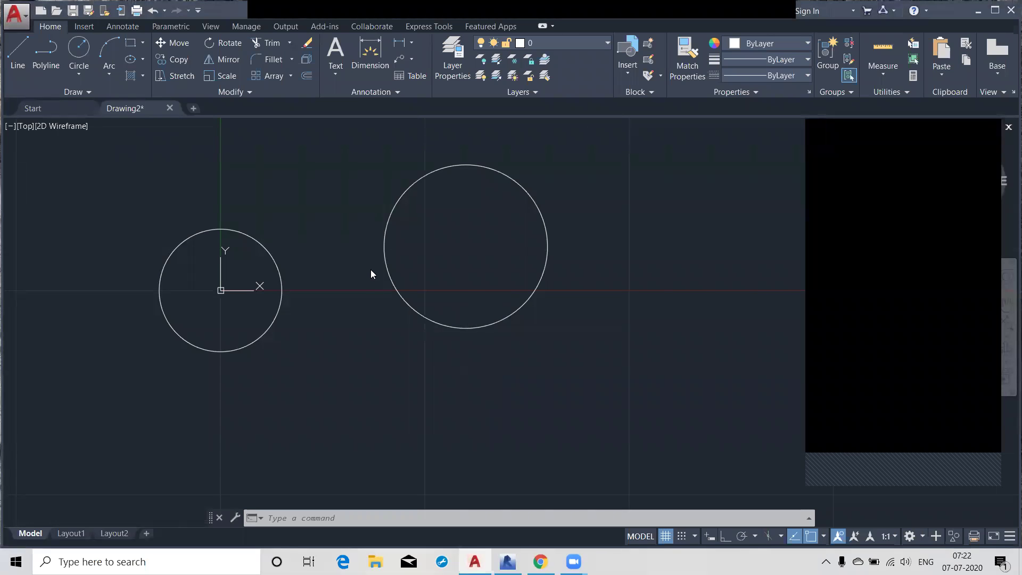
Step: Draw a horizontal line 50 units long to the right of both circles, with Ortho mode turned on
{"action": "scroll", "coordinate": [395, 297], "scroll_direction": "down", "scroll_amount": 2}
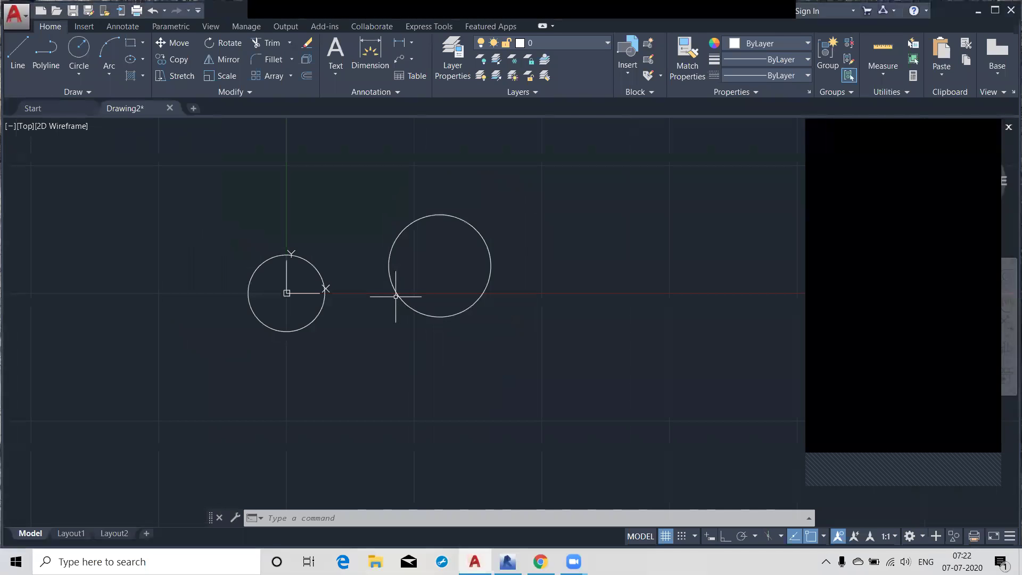
{"action": "mouse_move", "coordinate": [495, 350]}
{"action": "middle_mouse_down"}
{"action": "mouse_move", "coordinate": [490, 365]}
{"action": "mouse_move", "coordinate": [364, 335]}
{"action": "middle_mouse_up"}
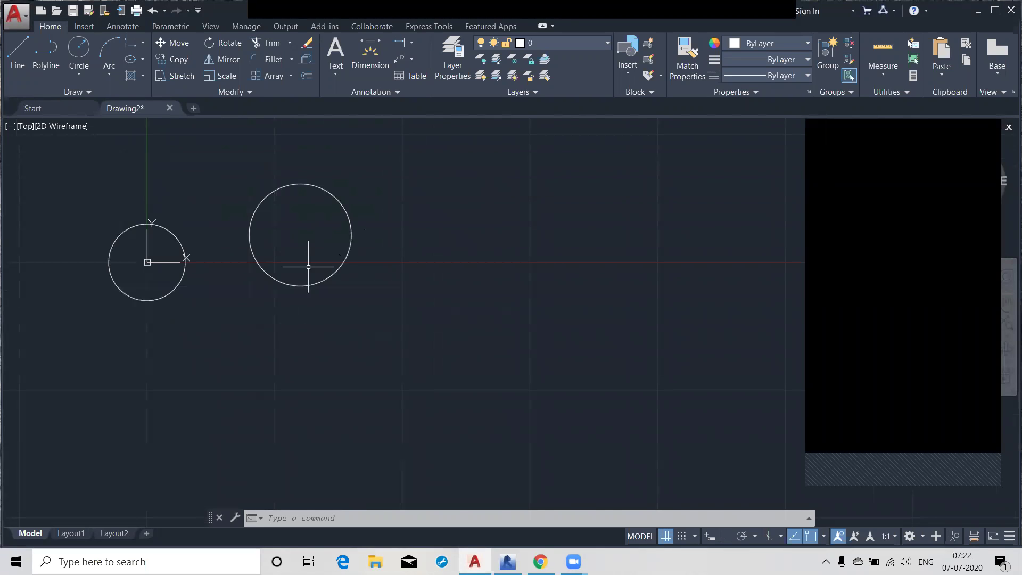
{"action": "left_click", "coordinate": [85, 76]}
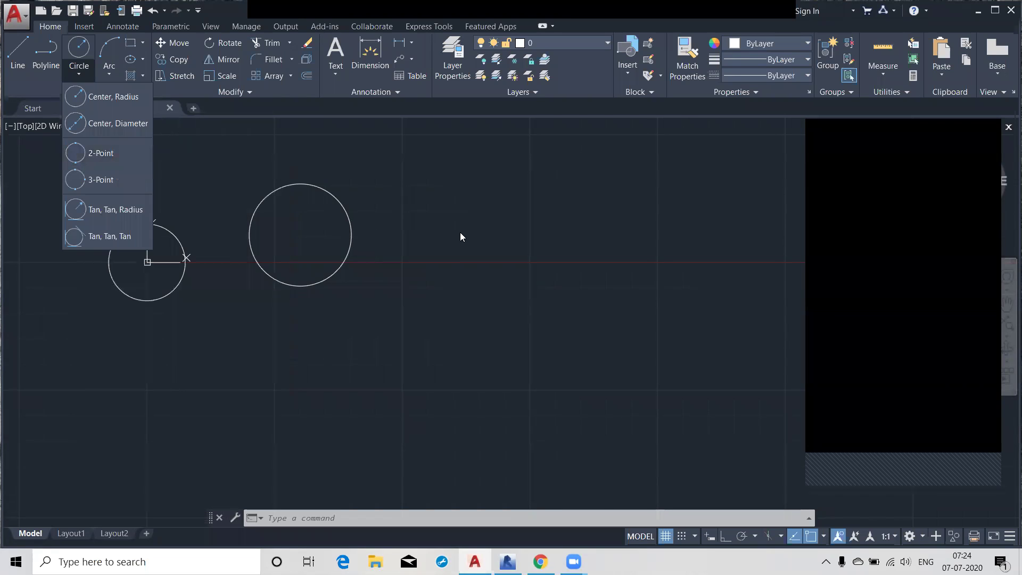
{"action": "left_click", "coordinate": [19, 54]}
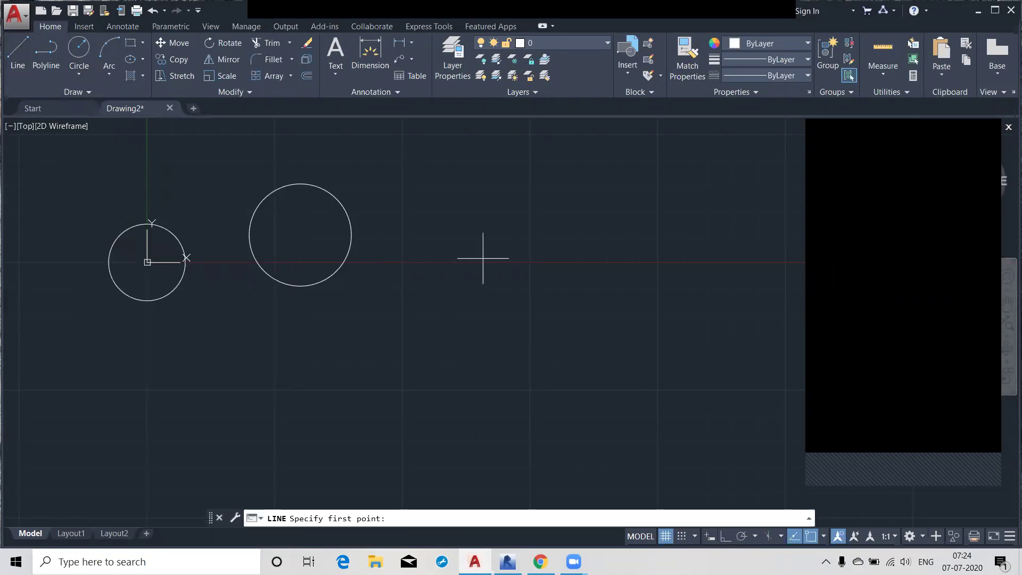
{"action": "left_click", "coordinate": [450, 262]}
{"action": "left_click", "coordinate": [725, 537]}
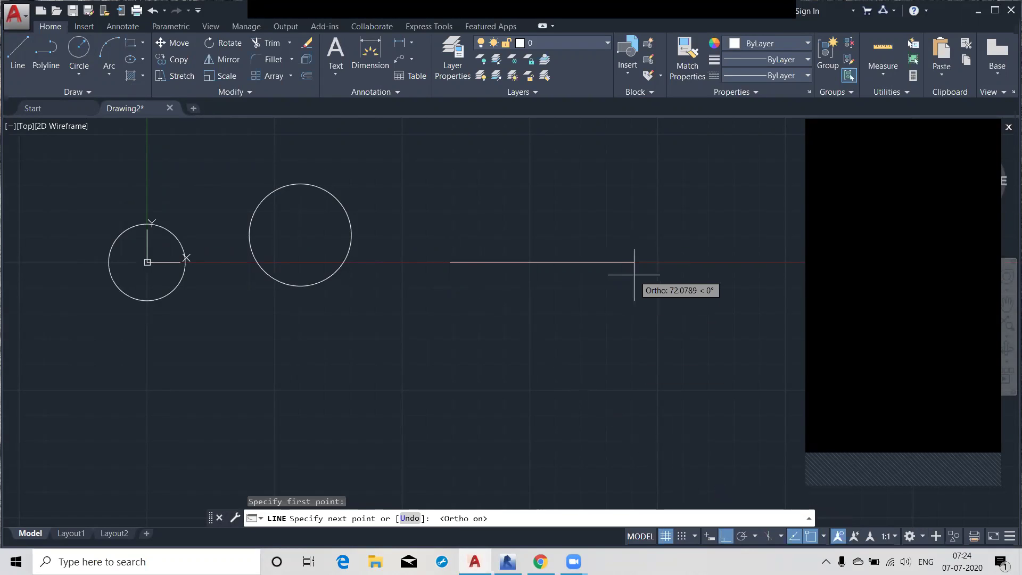
{"action": "type", "text": "50"}
{"action": "key", "text": "Return"}
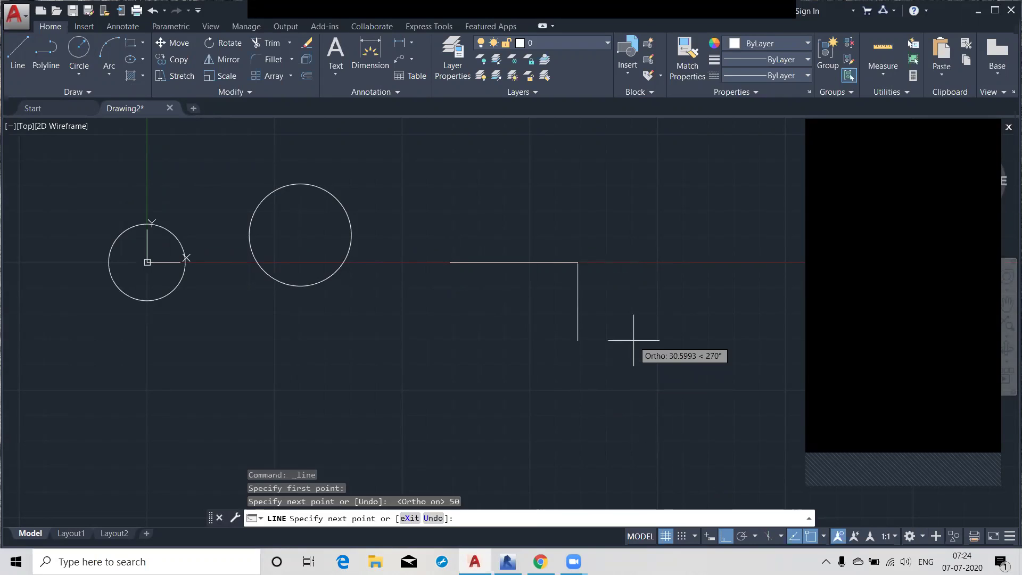
{"action": "key", "text": "Return"}
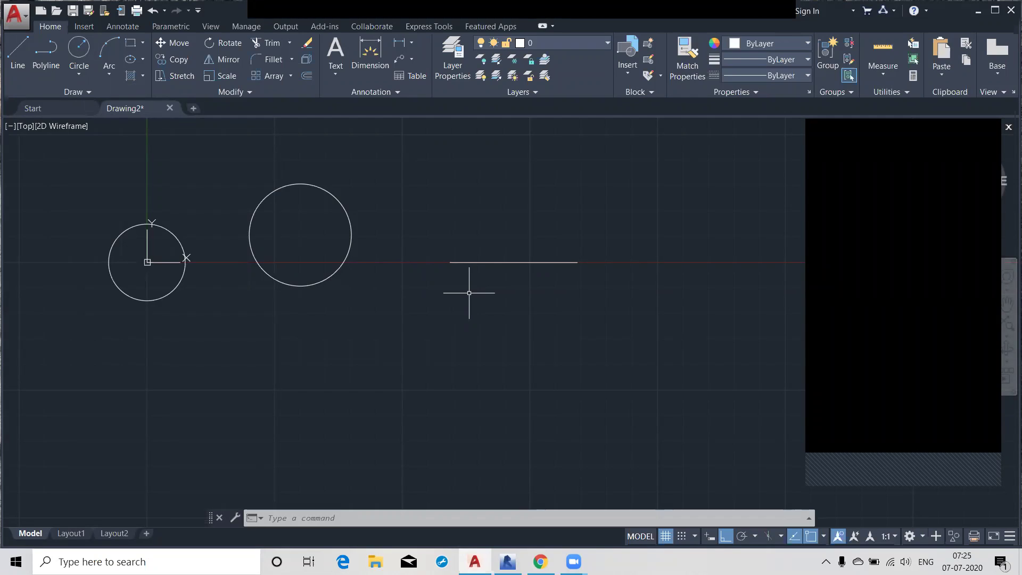
Step: Draw a two-point circle whose diameter runs between the two endpoints of the horizontal line
{"action": "left_click", "coordinate": [317, 518]}
{"action": "type", "text": "c"}
{"action": "key", "text": "Return"}
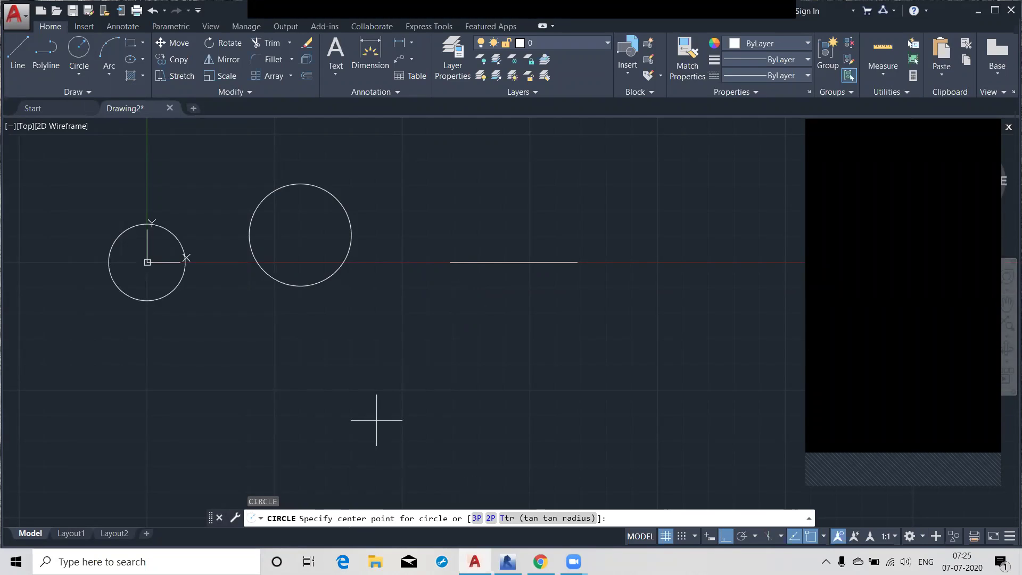
{"action": "type", "text": "2p"}
{"action": "key", "text": "Return"}
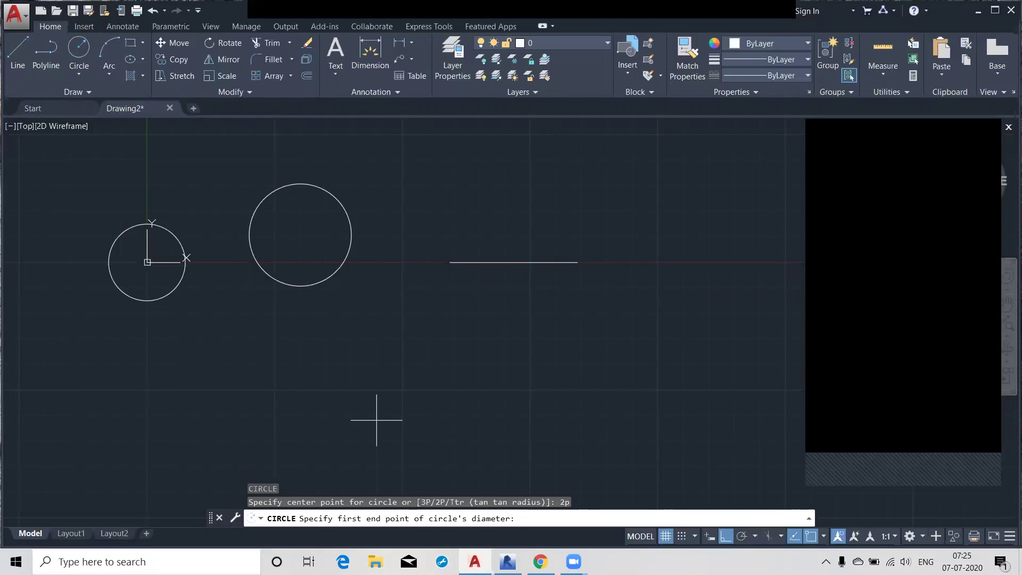
{"action": "left_click", "coordinate": [450, 262]}
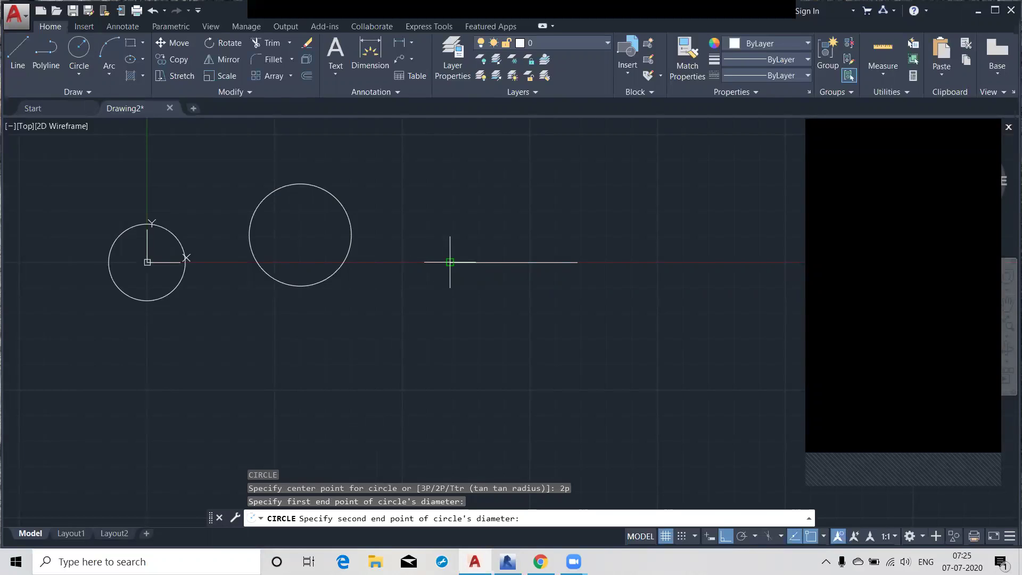
{"action": "left_click", "coordinate": [577, 262]}
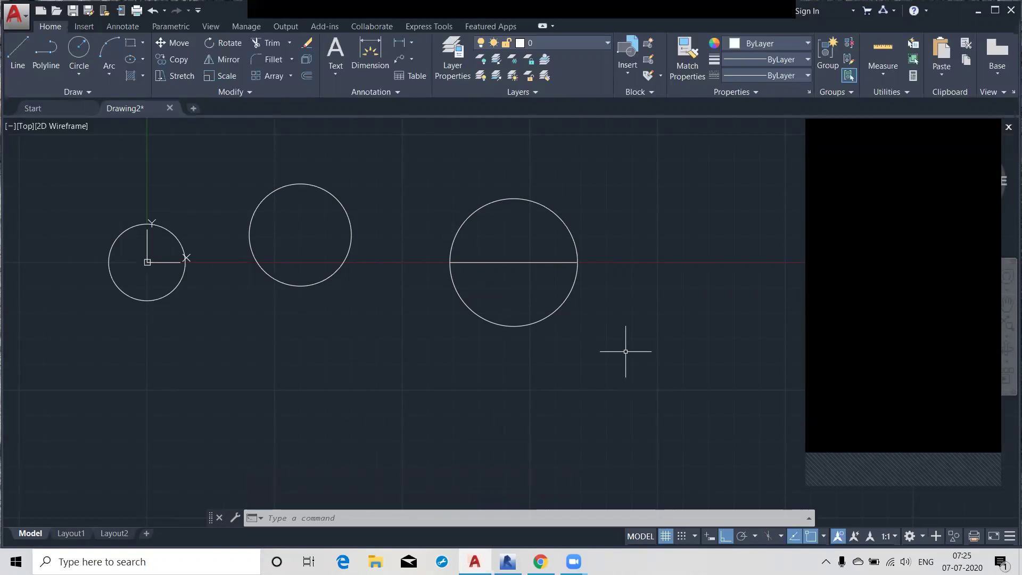
Step: Draw a vertical line crossing the X axis to the right of the two-point circle
{"action": "scroll", "coordinate": [368, 313], "scroll_direction": "down", "scroll_amount": 2}
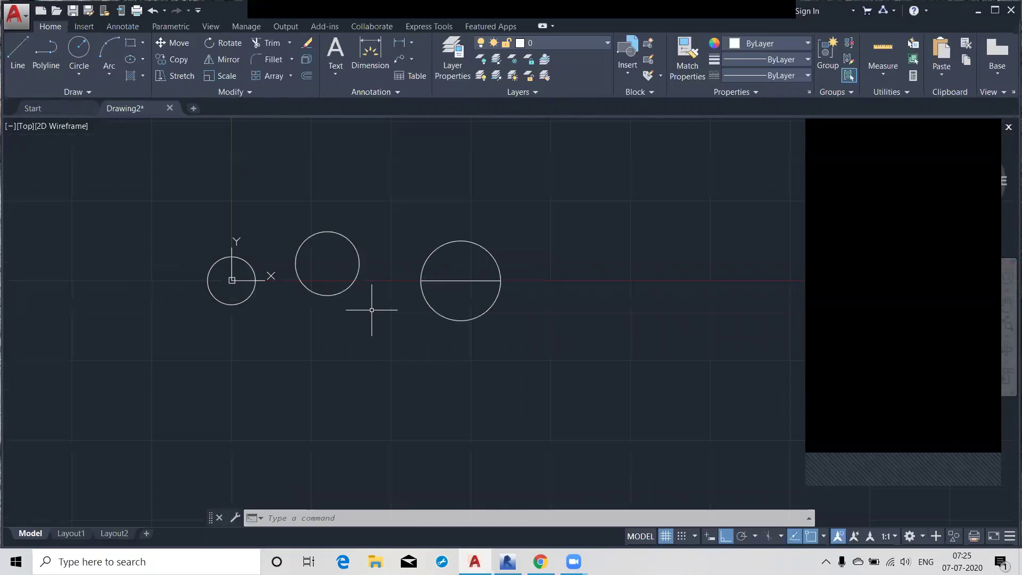
{"action": "middle_click_drag", "start_coordinate": [406, 335], "coordinate": [328, 335]}
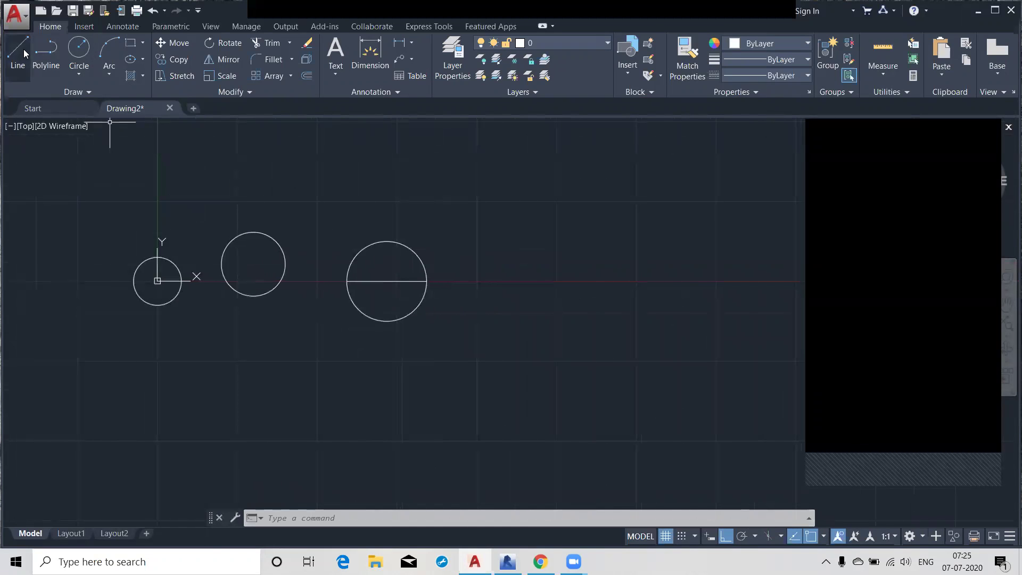
{"action": "left_click", "coordinate": [22, 51]}
{"action": "left_click", "coordinate": [510, 188]}
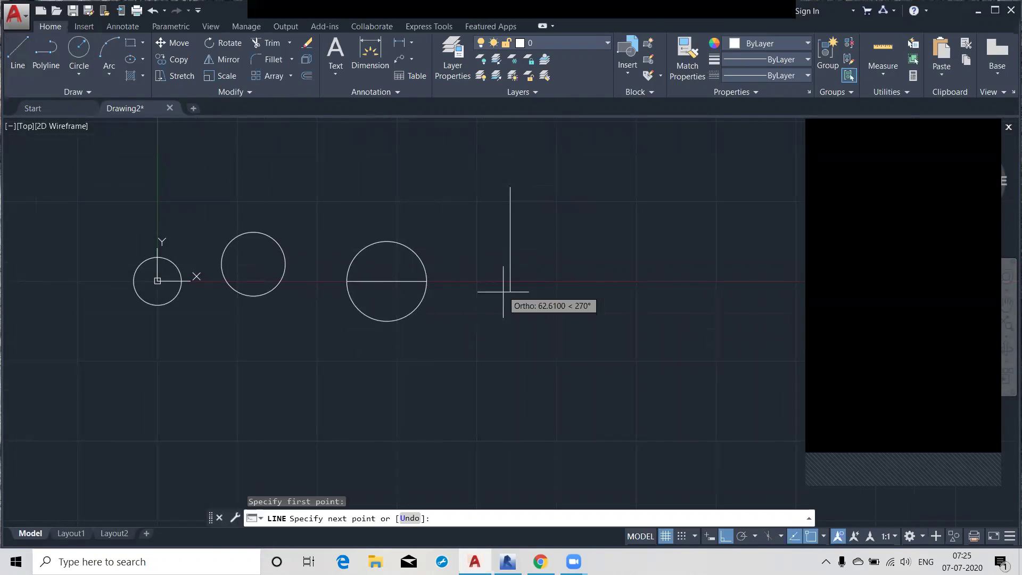
{"action": "left_click", "coordinate": [510, 343]}
{"action": "key", "text": "Return"}
Step: Draw a second vertical line farther right, parallel to the first, ending level with its lower endpoint
{"action": "key", "text": "Return"}
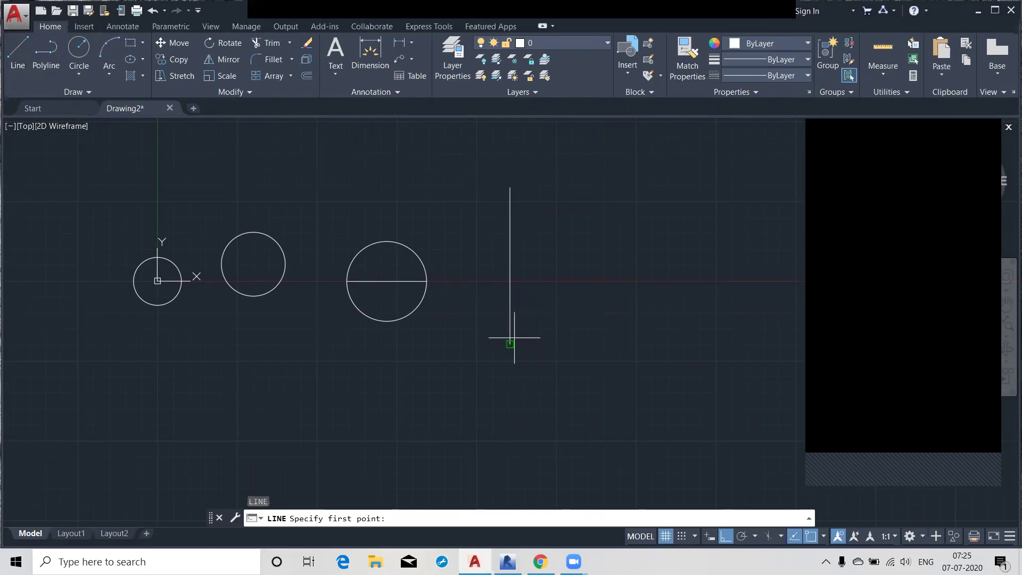
{"action": "left_click", "coordinate": [640, 197]}
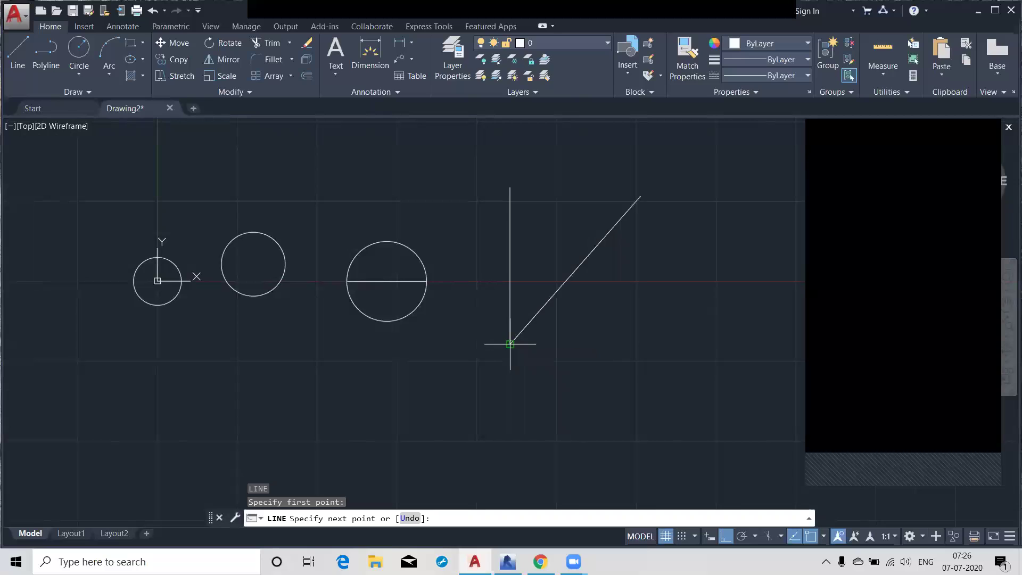
{"action": "left_click", "coordinate": [641, 344]}
{"action": "key", "text": "Return"}
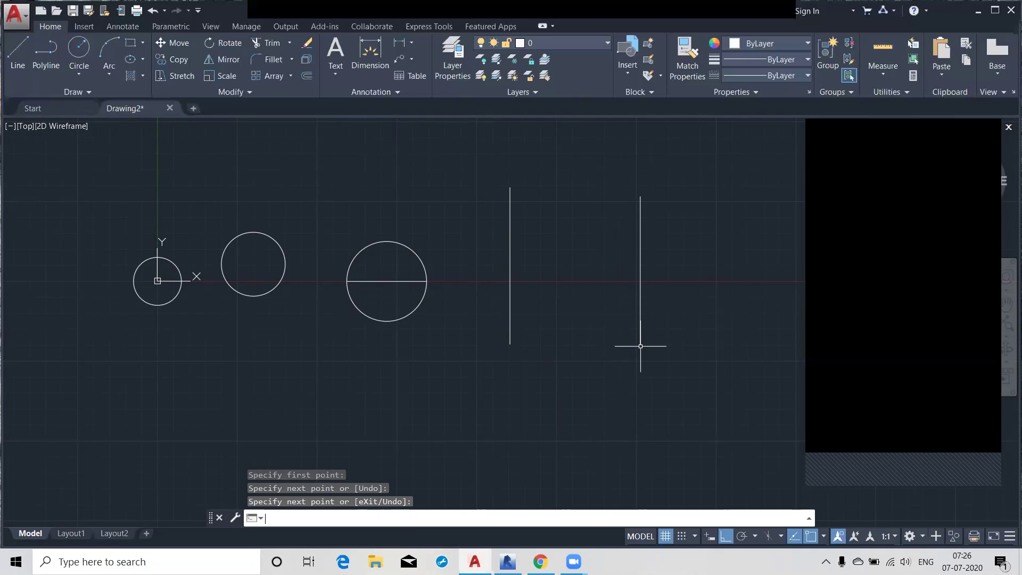
{"action": "key", "text": "Return"}
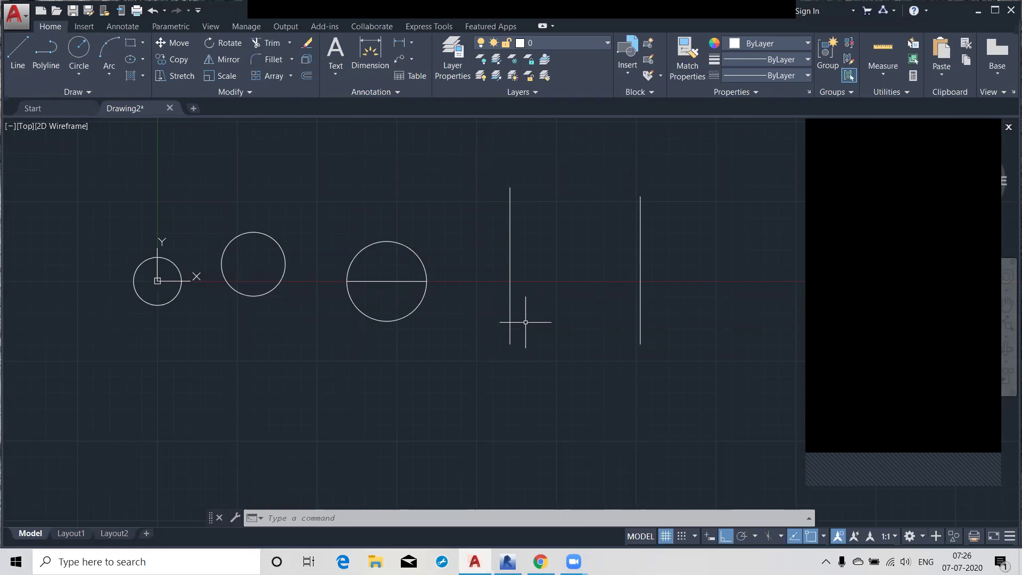
Step: Draw a two-point circle whose diameter runs between the lower endpoints of the two vertical lines
{"action": "left_click", "coordinate": [80, 75]}
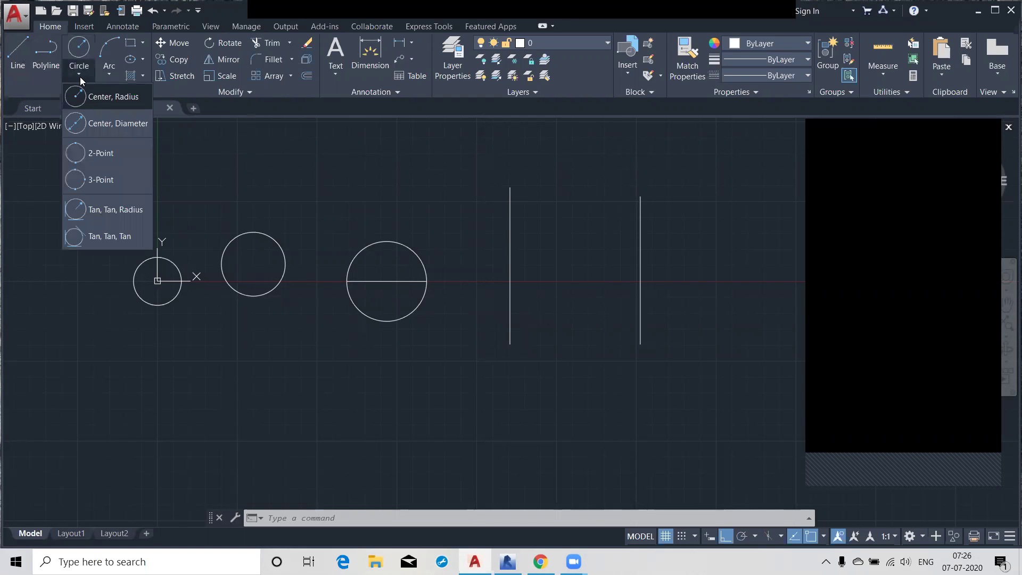
{"action": "left_click", "coordinate": [99, 154]}
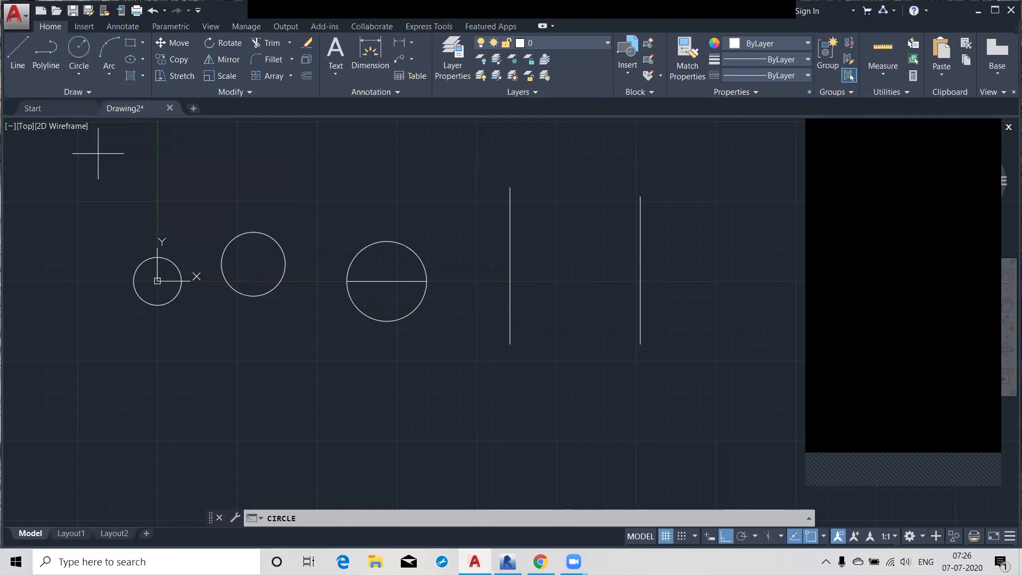
{"action": "left_click", "coordinate": [509, 344]}
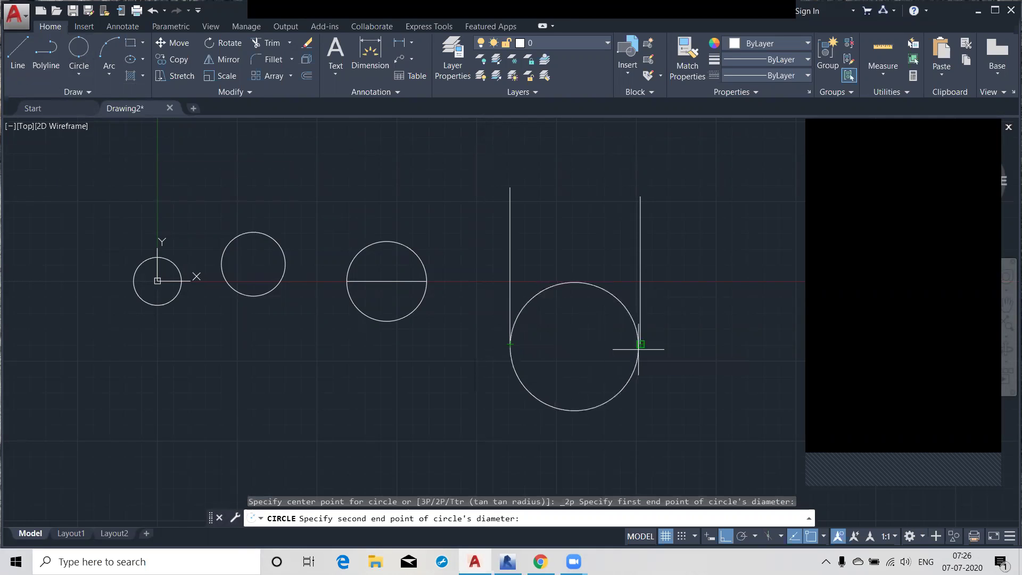
{"action": "left_click", "coordinate": [639, 350]}
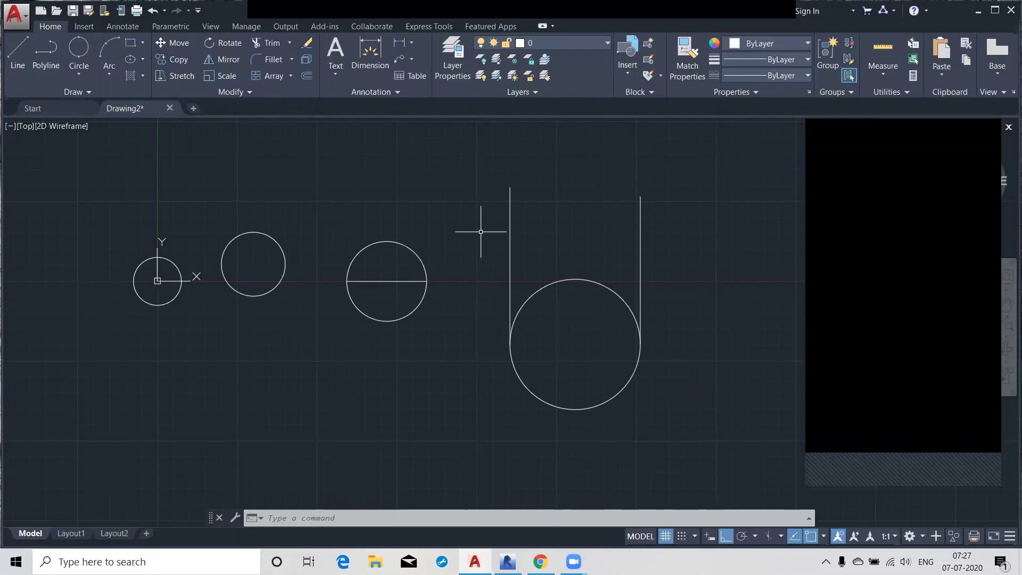
Step: Draw a closed triangle with a horizontal base to the right of the parallel lines, turning Ortho mode off for the sloping sides
{"action": "scroll", "coordinate": [403, 190], "scroll_direction": "down", "scroll_amount": 2}
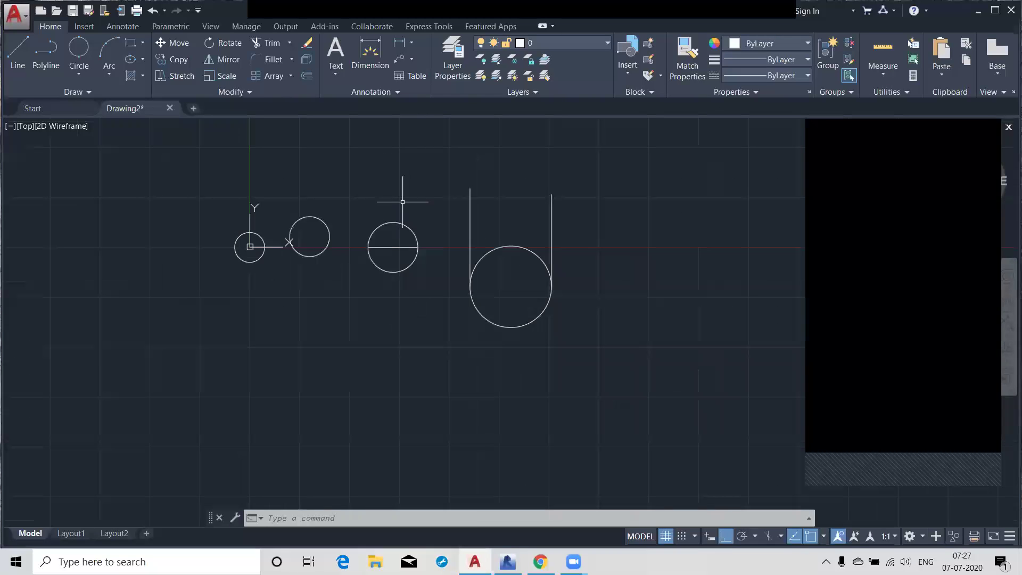
{"action": "middle_click_drag", "start_coordinate": [404, 288], "coordinate": [195, 336]}
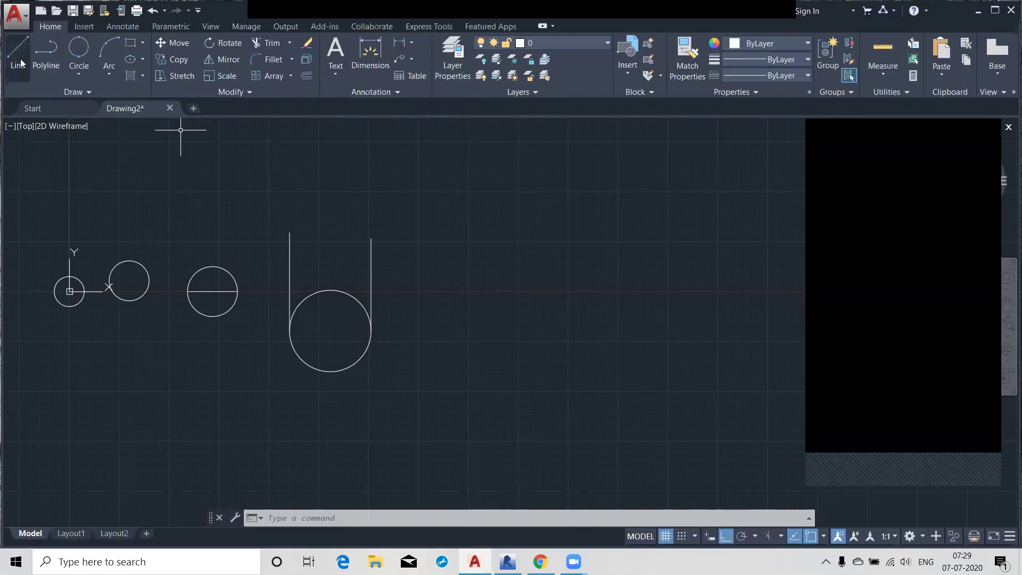
{"action": "type", "text": "l"}
{"action": "key", "text": "Return"}
{"action": "left_click", "coordinate": [557, 184]}
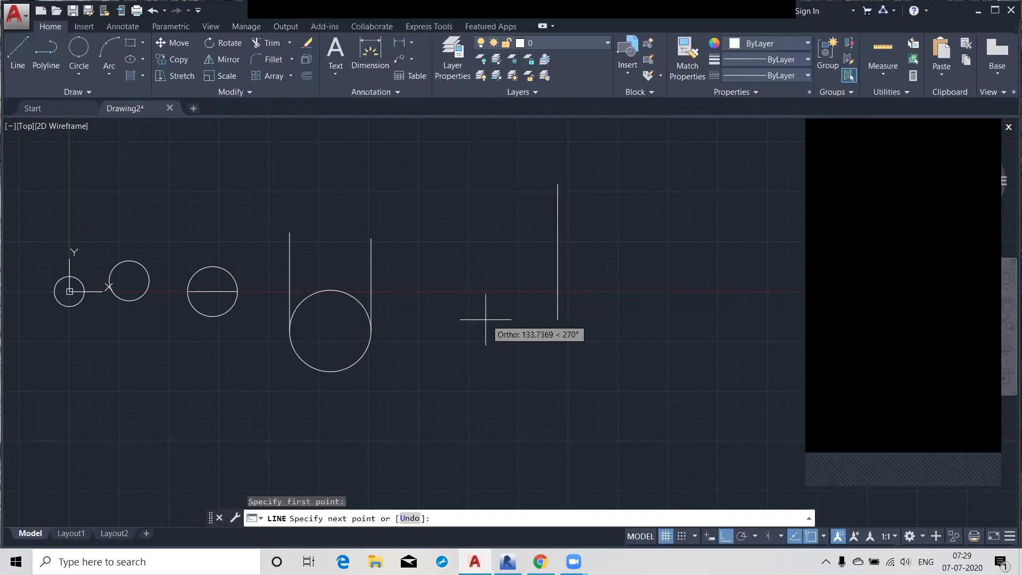
{"action": "left_click", "coordinate": [720, 539]}
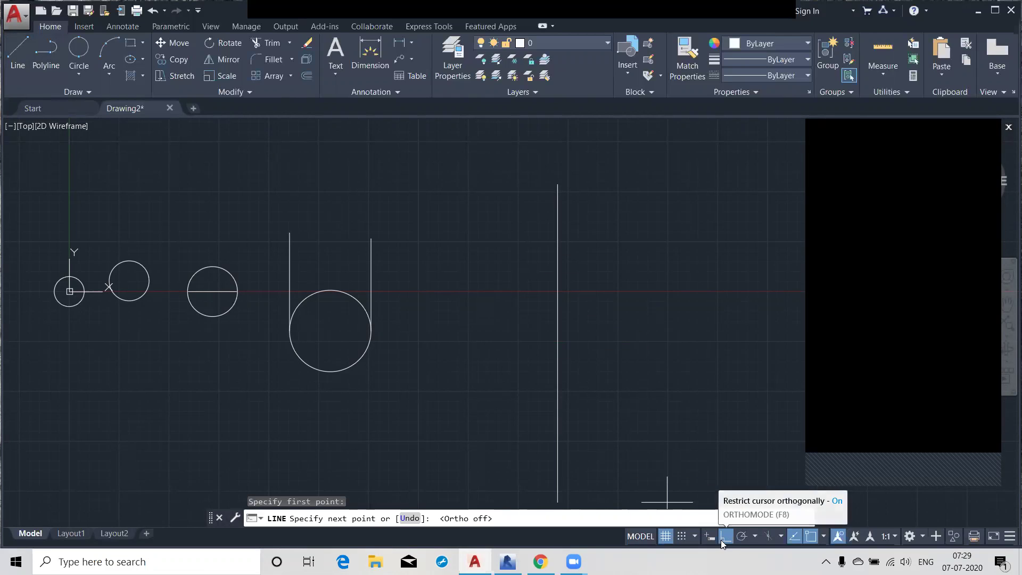
{"action": "left_click", "coordinate": [421, 350]}
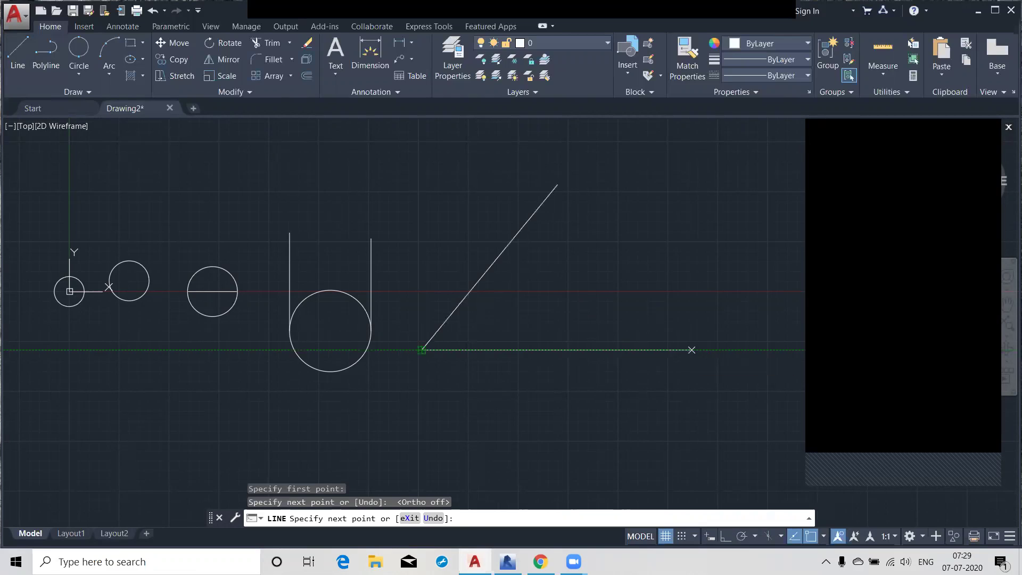
{"action": "left_click", "coordinate": [691, 350]}
{"action": "left_click", "coordinate": [557, 185]}
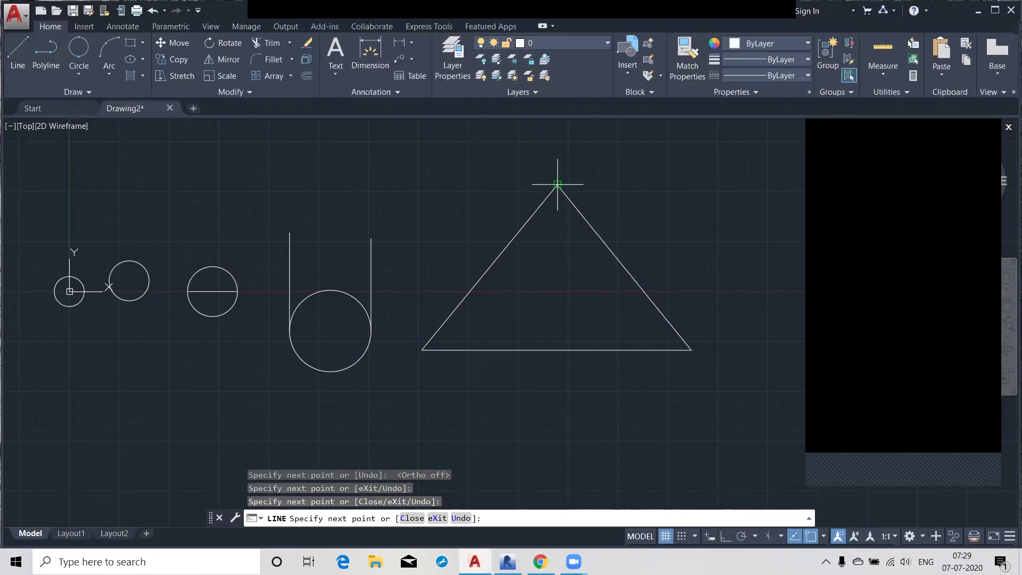
{"action": "key", "text": "Return"}
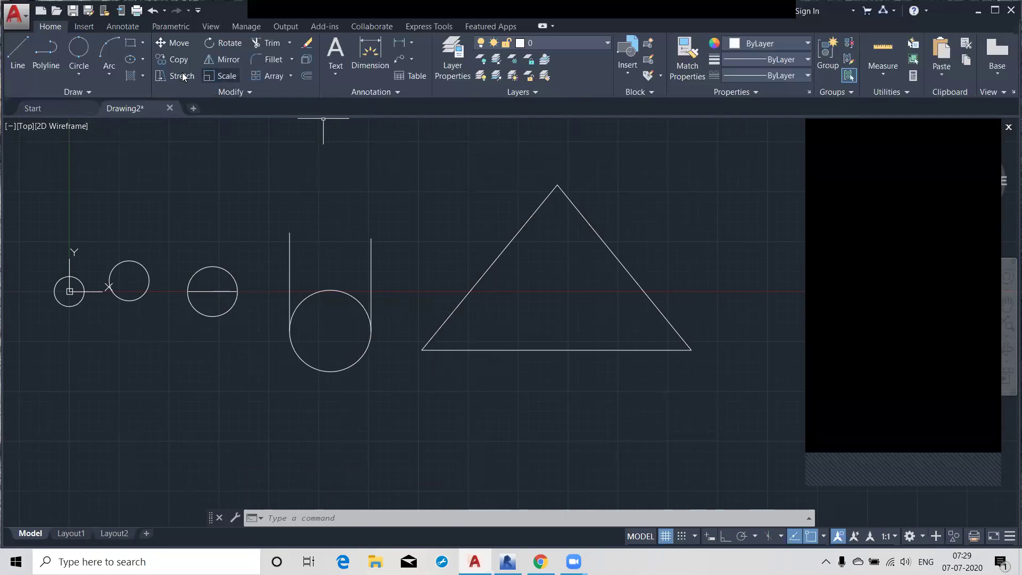
Step: Draw a three-point circle through the triangle's three corners, using the 3P option
{"action": "left_click", "coordinate": [79, 75]}
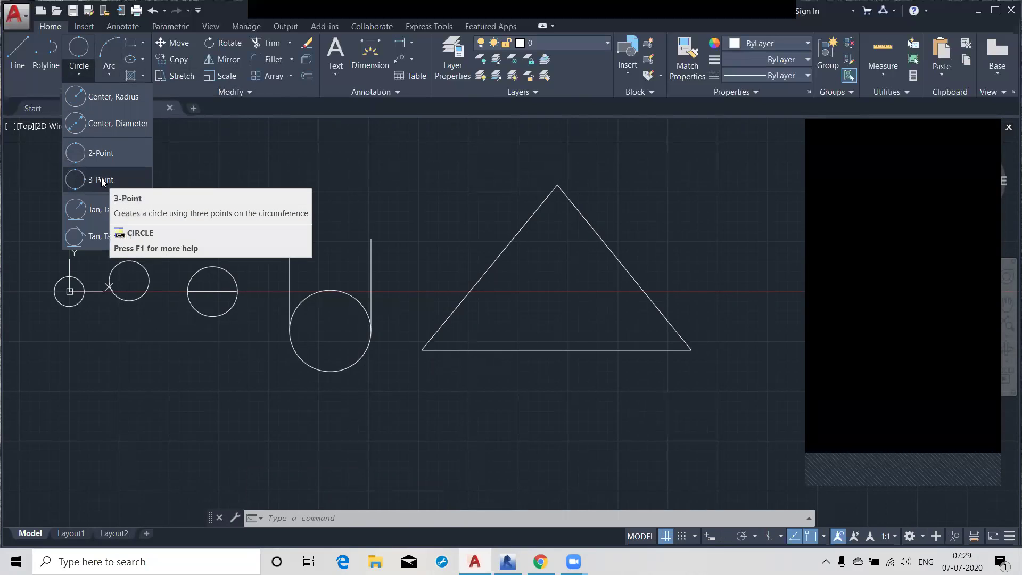
{"action": "left_click", "coordinate": [369, 439]}
{"action": "type", "text": "c"}
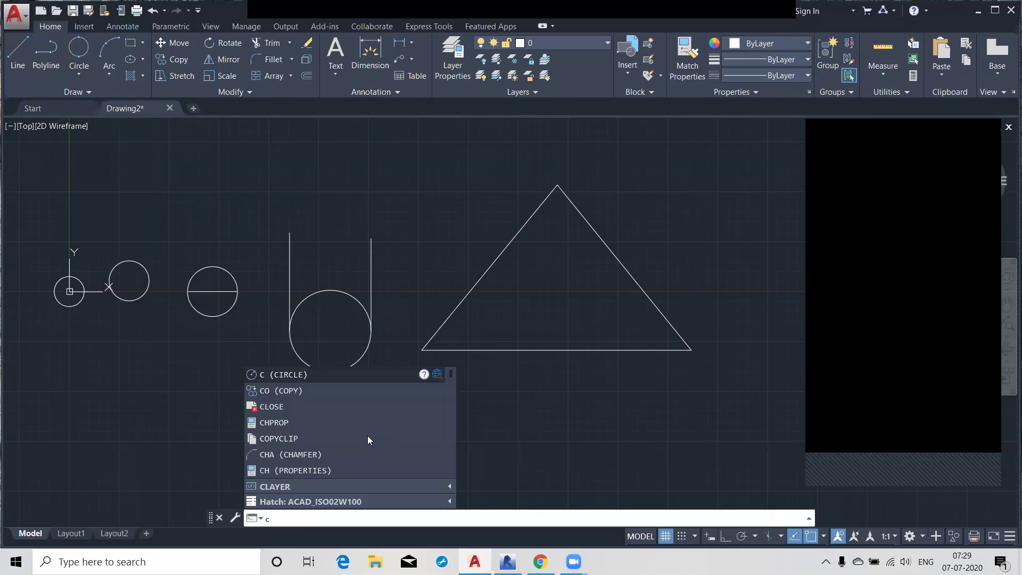
{"action": "key", "text": "Return"}
{"action": "type", "text": "3p"}
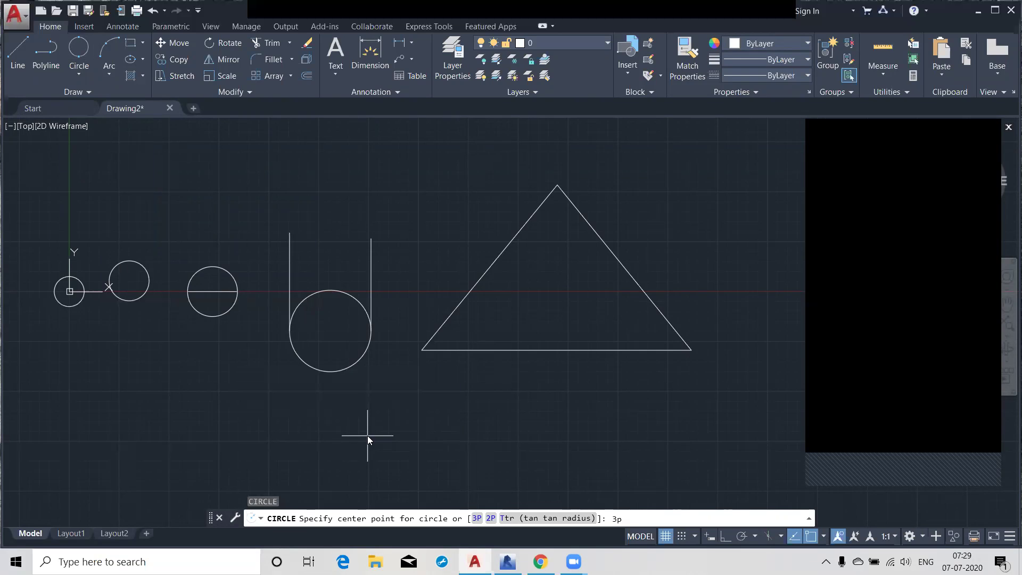
{"action": "key", "text": "Return"}
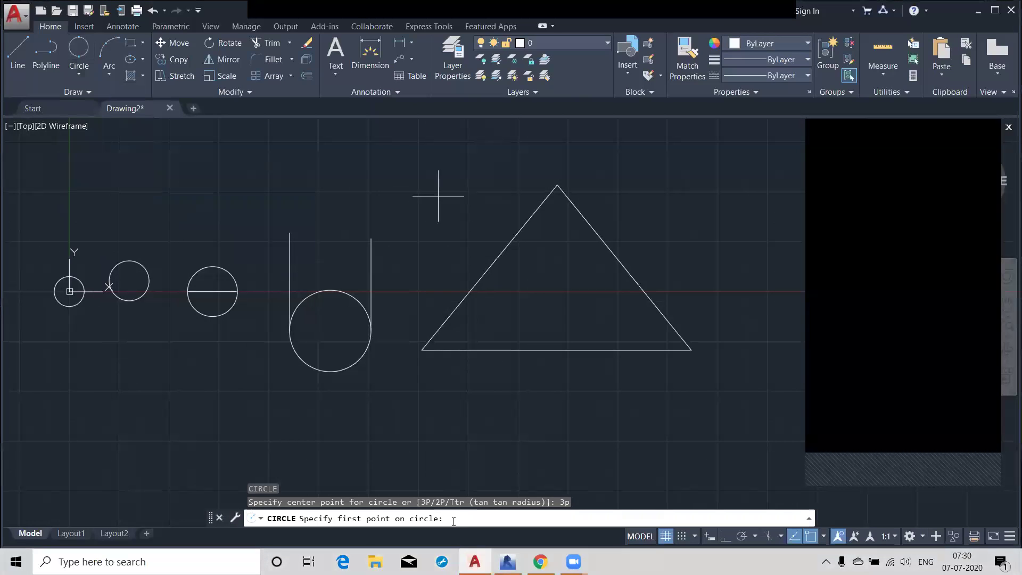
{"action": "left_click", "coordinate": [558, 184]}
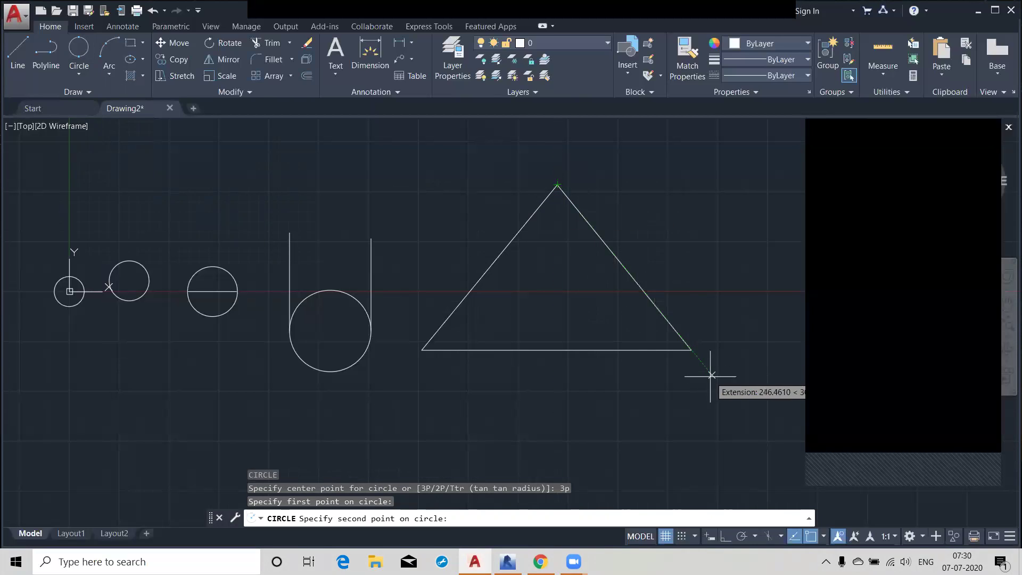
{"action": "left_click", "coordinate": [691, 350]}
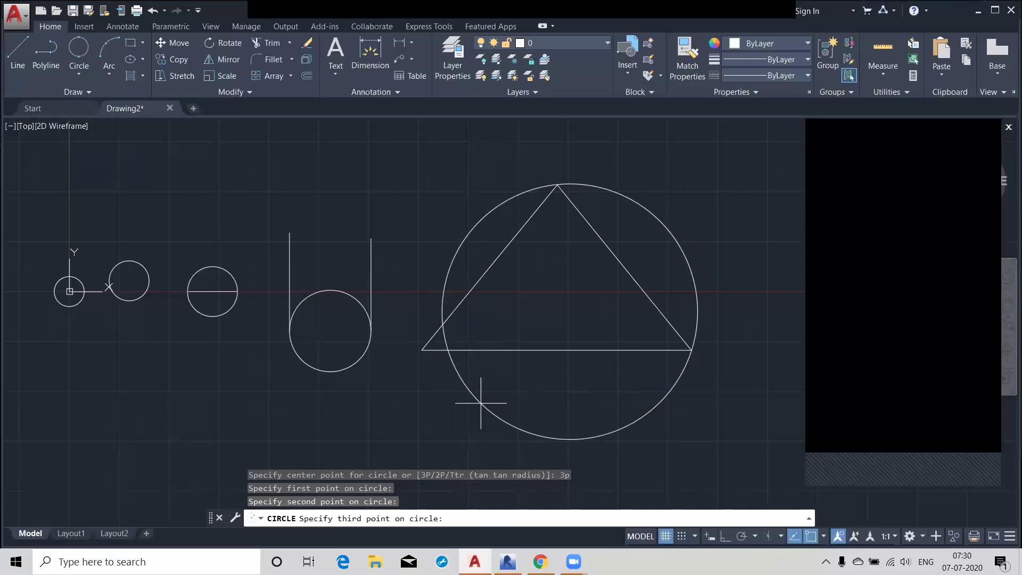
{"action": "left_click", "coordinate": [422, 349]}
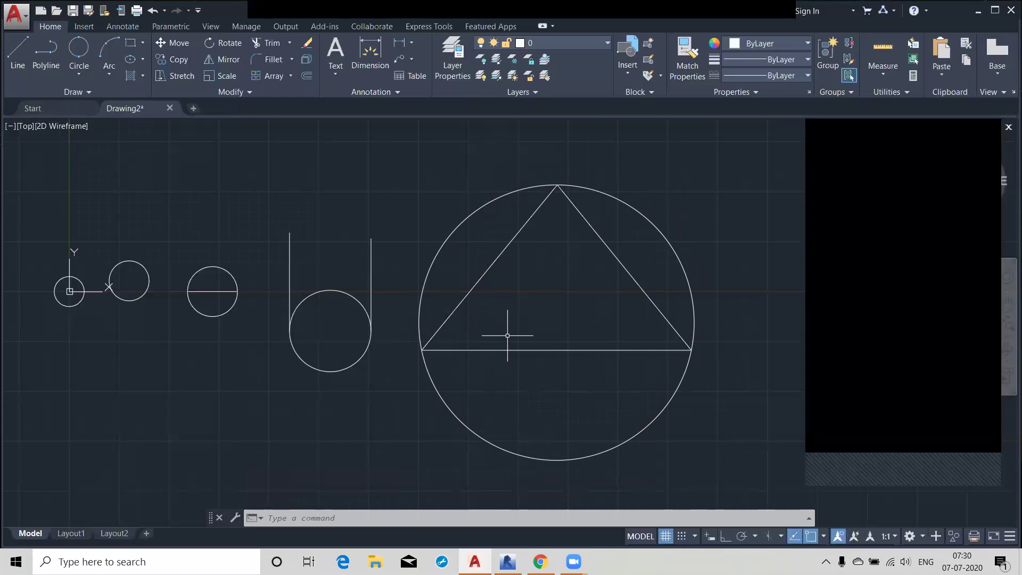
Step: Draw three separate centre-radius circles above the parallel lines, two in an upper row with radii about 37 and 33, one below between them
{"action": "middle_click_drag", "start_coordinate": [507, 335], "coordinate": [534, 398]}
{"action": "left_click", "coordinate": [78, 75]}
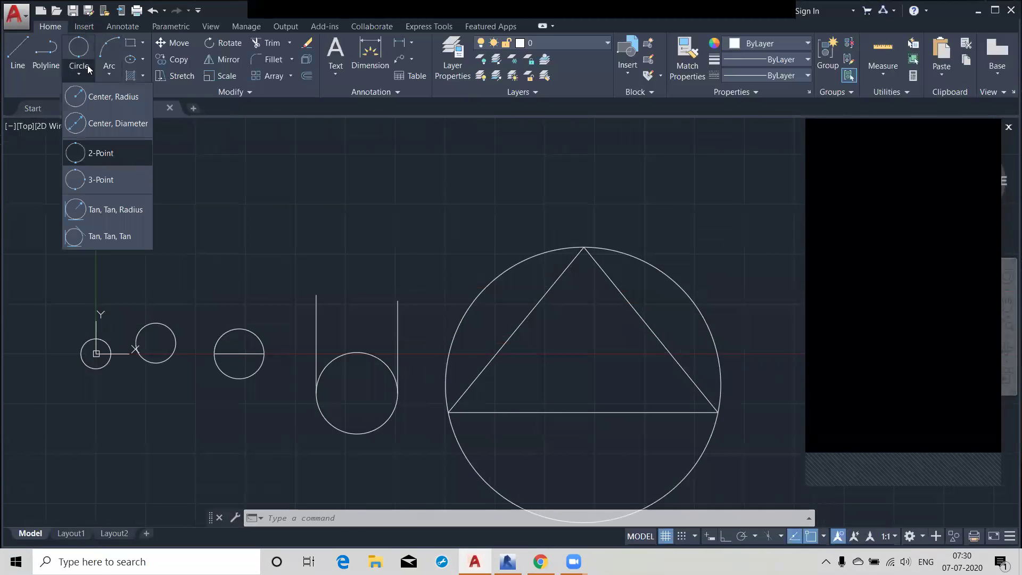
{"action": "left_click", "coordinate": [100, 97]}
{"action": "left_click", "coordinate": [256, 157]}
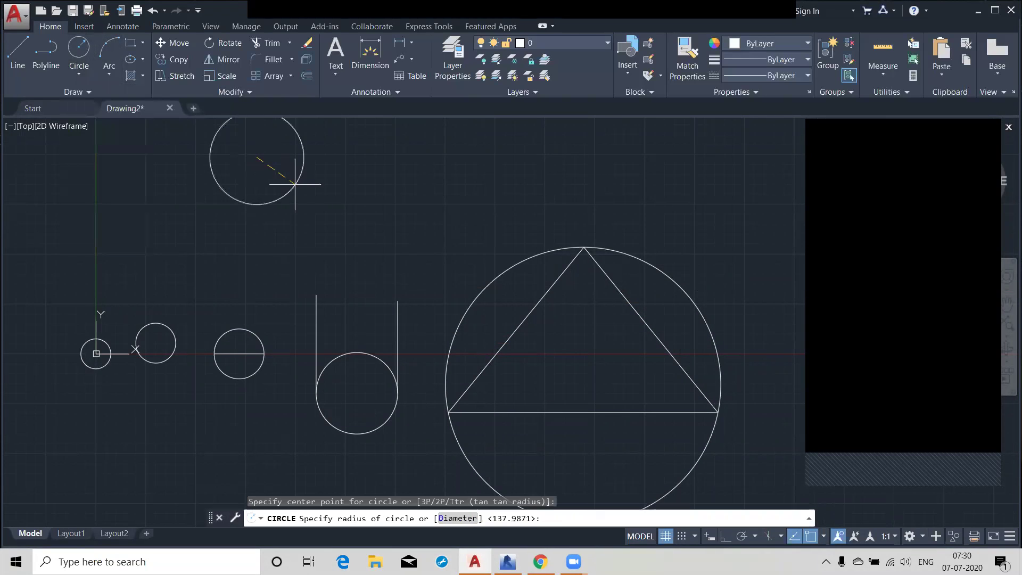
{"action": "left_click", "coordinate": [288, 178]}
{"action": "left_click", "coordinate": [88, 60]}
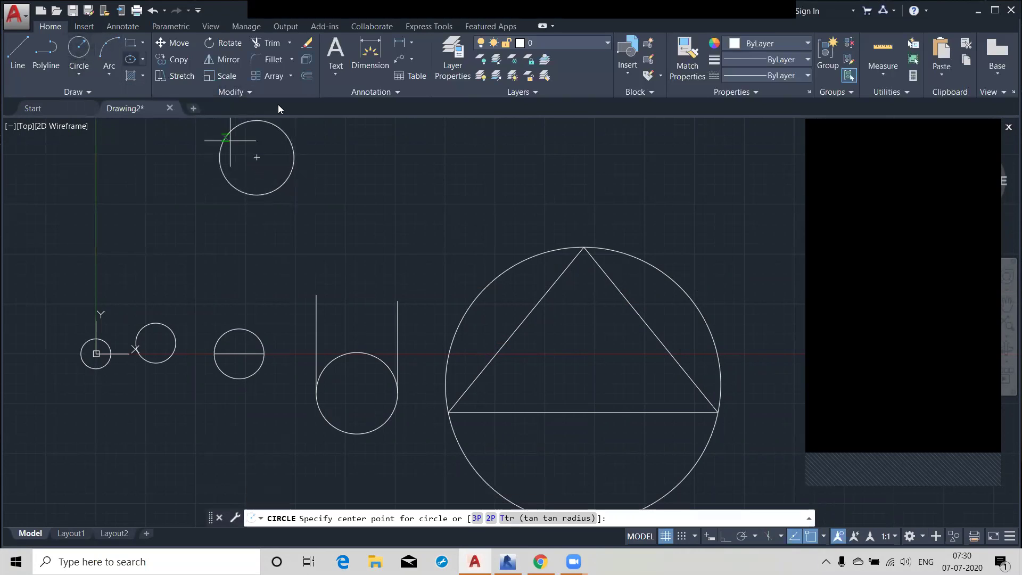
{"action": "left_click", "coordinate": [421, 156]}
{"action": "left_click", "coordinate": [450, 170]}
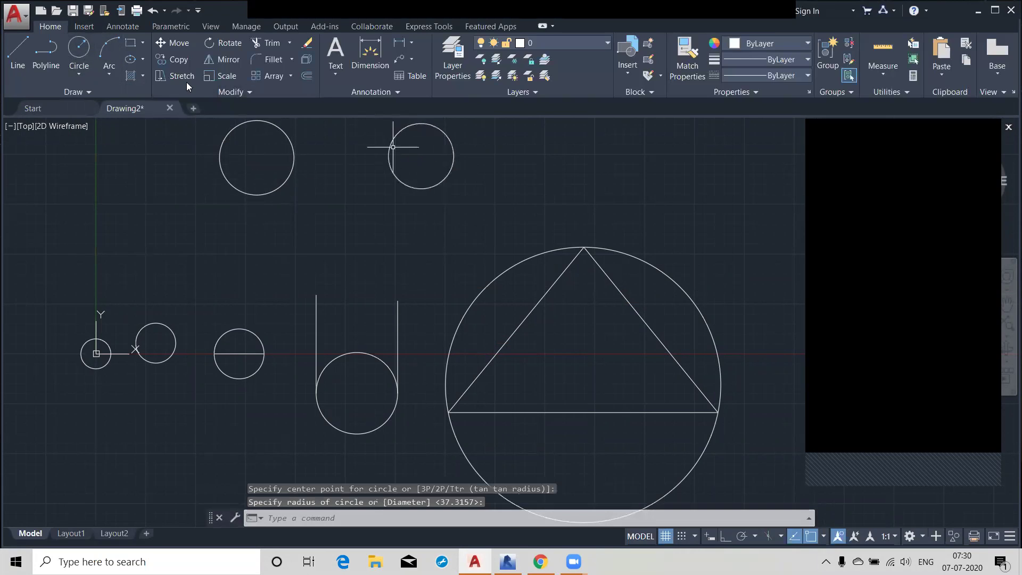
{"action": "left_click", "coordinate": [80, 51]}
{"action": "left_click", "coordinate": [348, 238]}
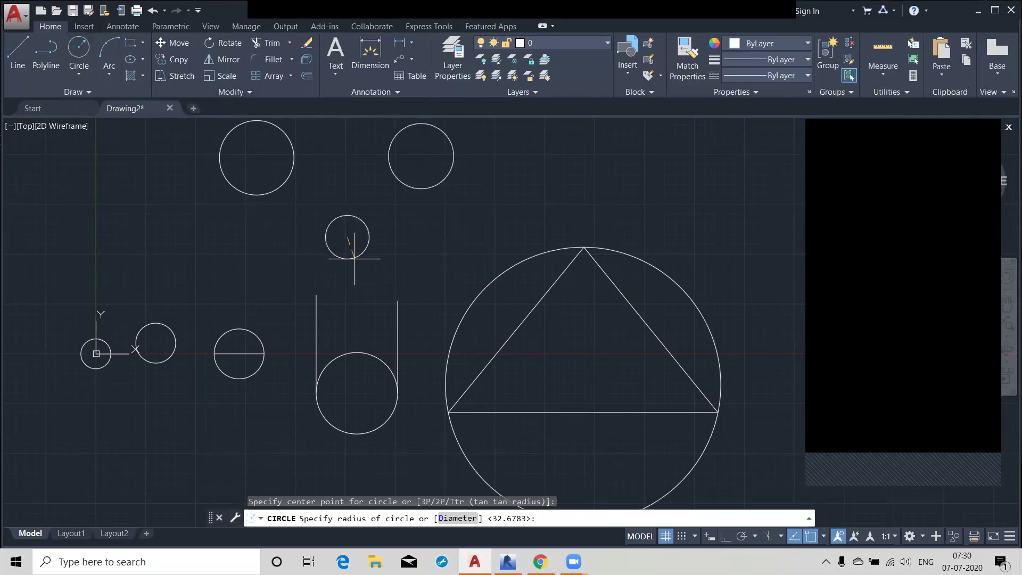
{"action": "left_click", "coordinate": [362, 264]}
Step: Draw a three-point circle passing through the centres of the three separate circles above the parallel lines
{"action": "middle_click_drag", "start_coordinate": [442, 222], "coordinate": [513, 304]}
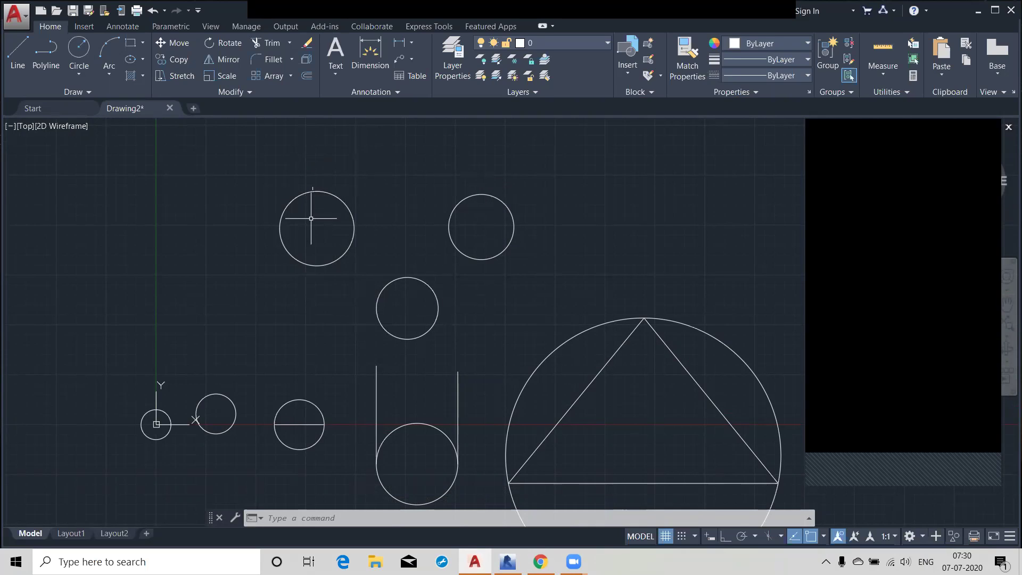
{"action": "left_click", "coordinate": [69, 75]}
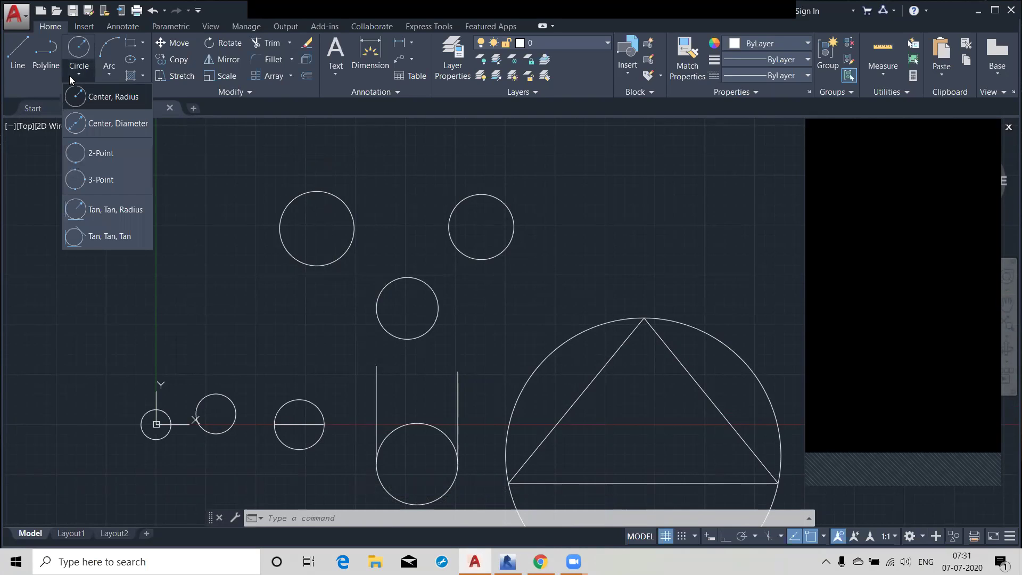
{"action": "left_click", "coordinate": [105, 179]}
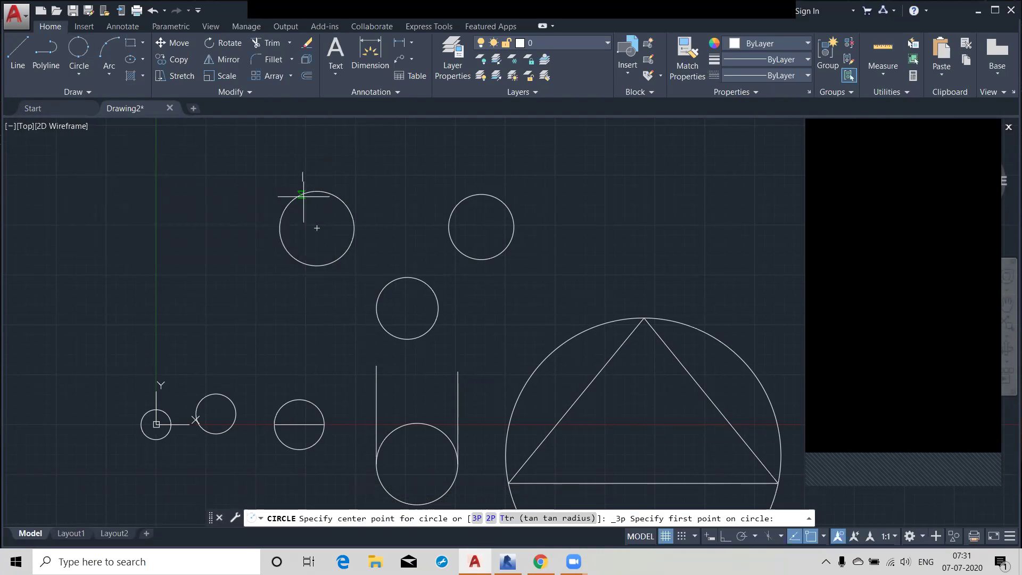
{"action": "left_click", "coordinate": [315, 228]}
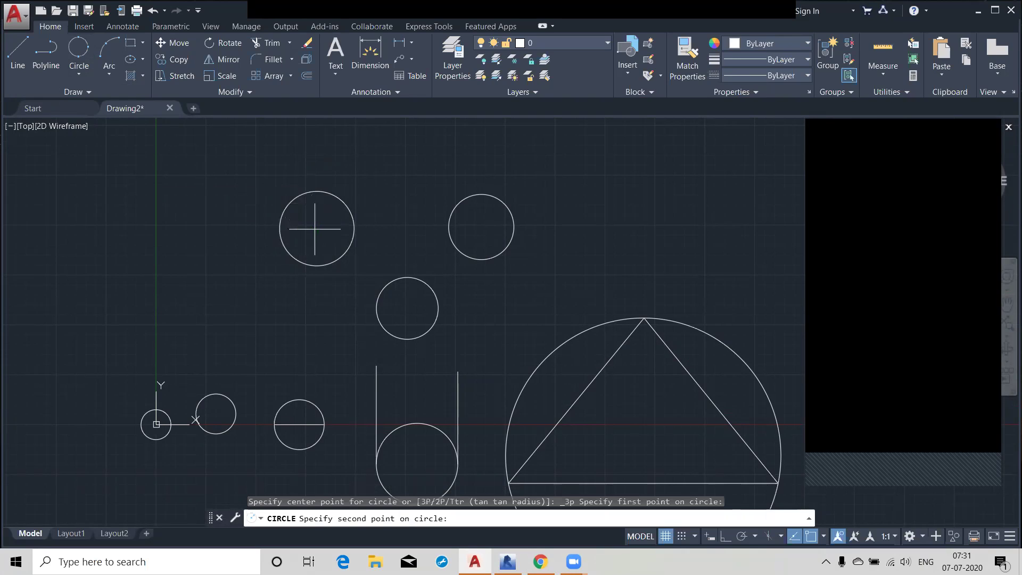
{"action": "left_click", "coordinate": [406, 308]}
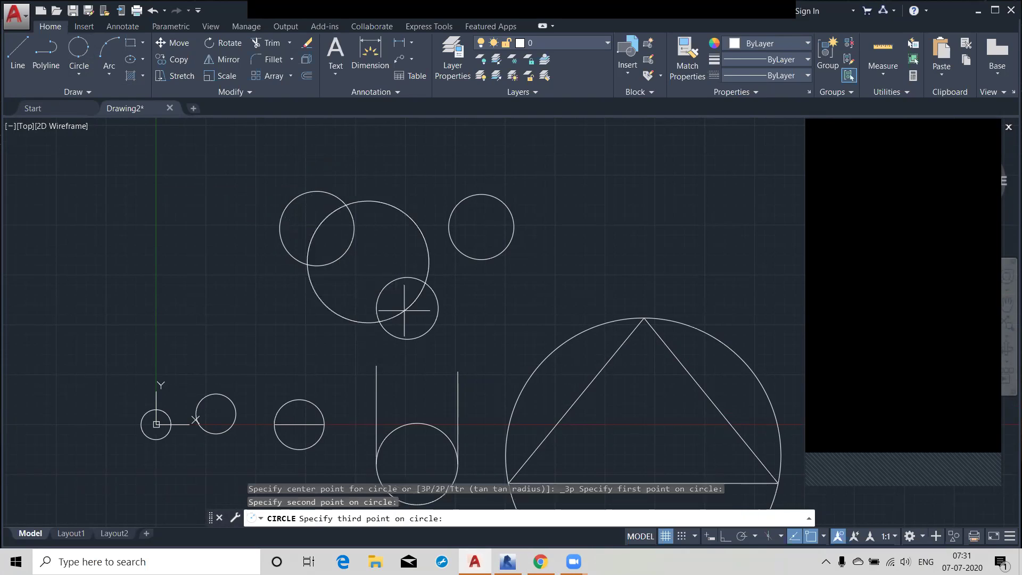
{"action": "left_click", "coordinate": [481, 227]}
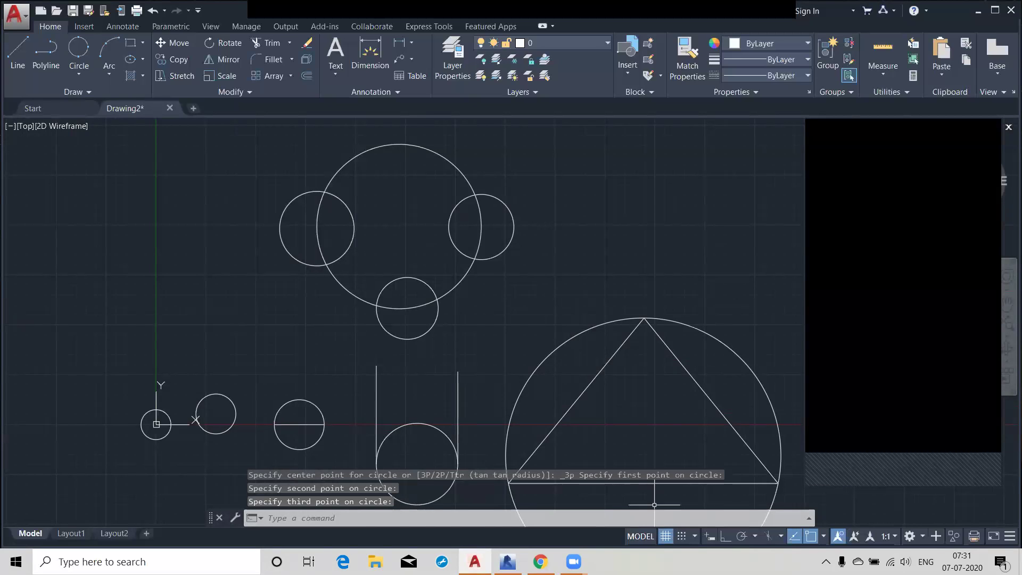
Step: Review the object snap modes in the Drafting Settings, switching the Center snap off and back on
{"action": "right_click", "coordinate": [815, 539]}
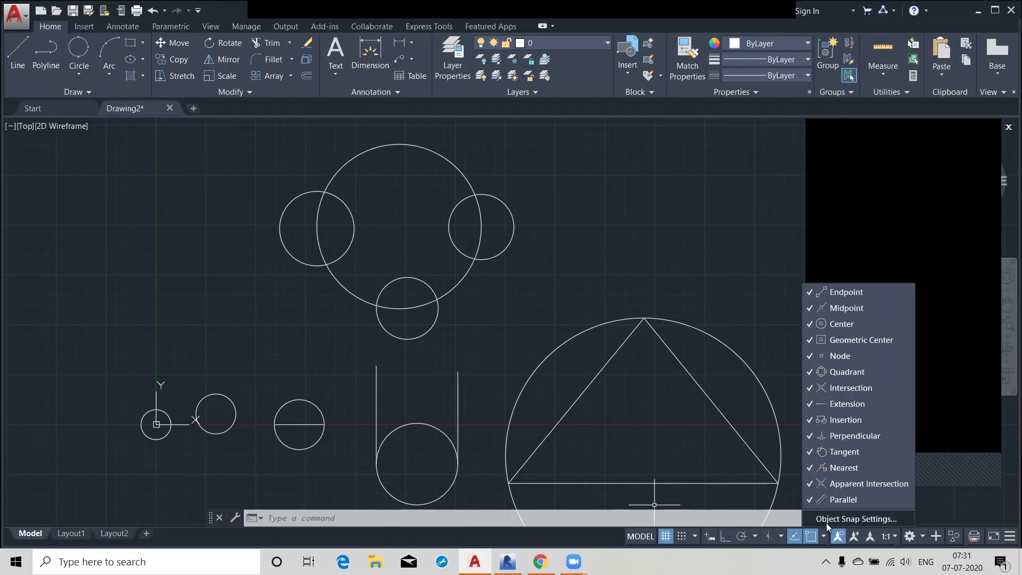
{"action": "left_click", "coordinate": [827, 521]}
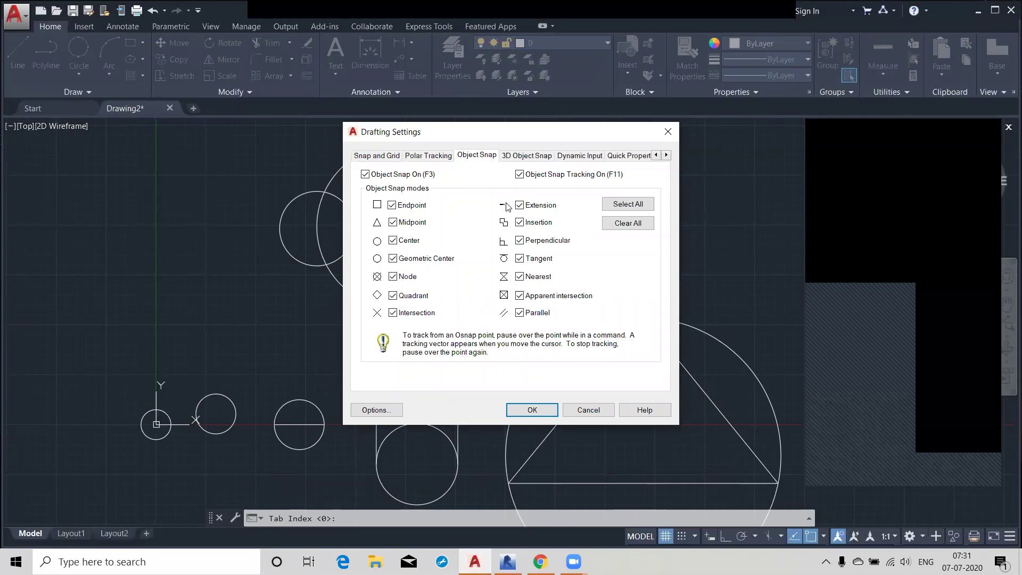
{"action": "left_click", "coordinate": [393, 241]}
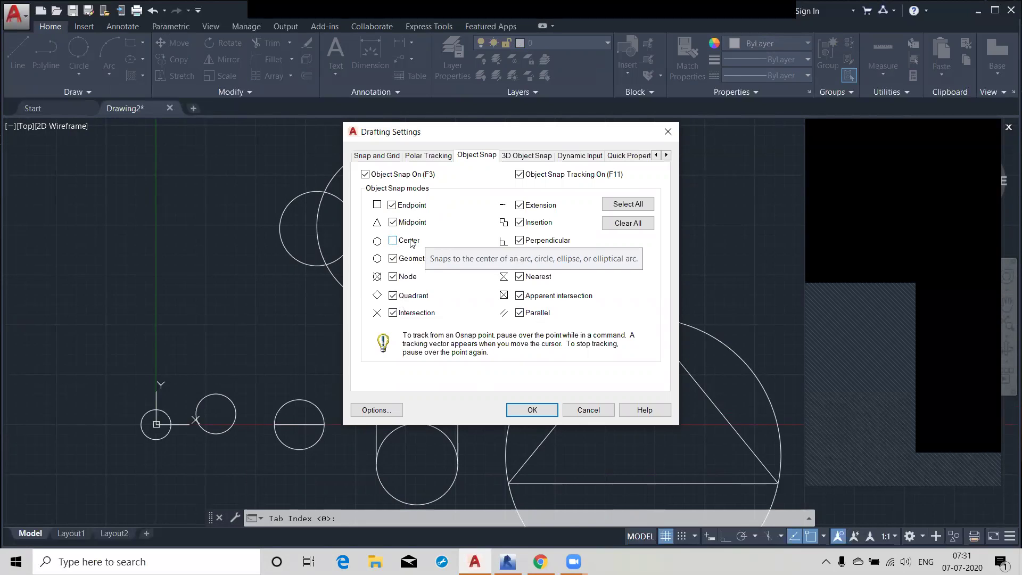
{"action": "left_click", "coordinate": [394, 241]}
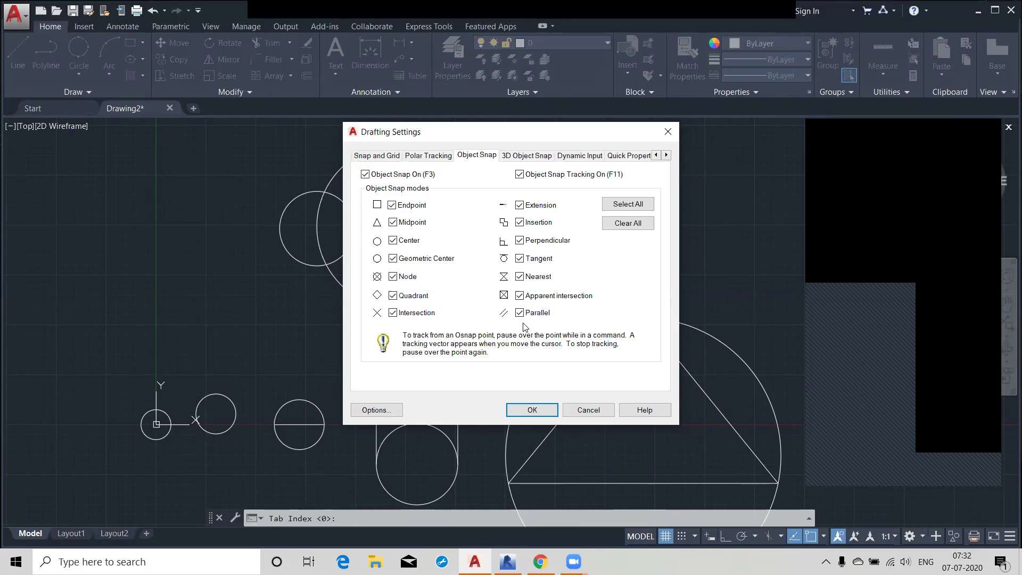
{"action": "left_click", "coordinate": [532, 410]}
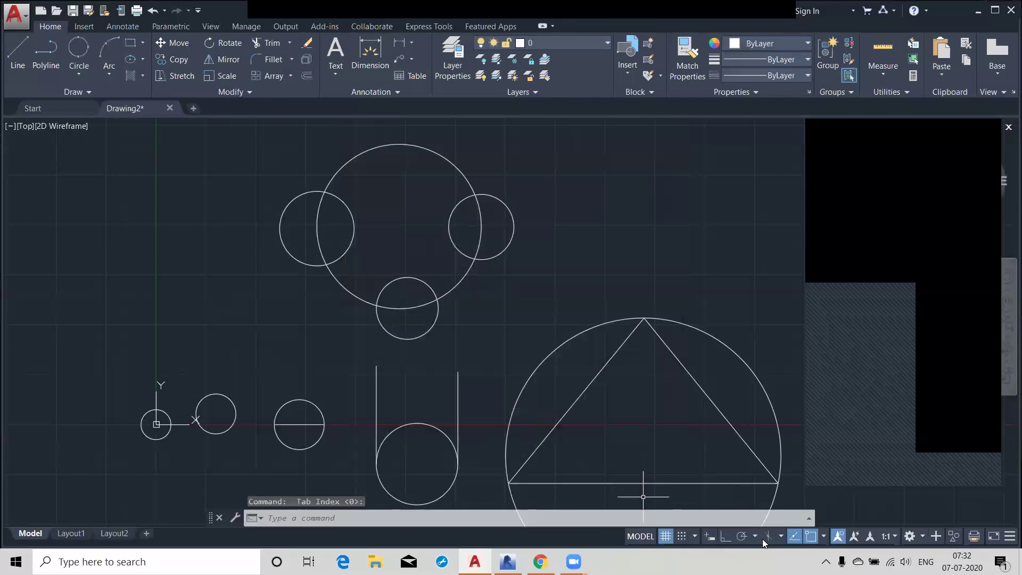
Step: Turn on all object snap modes in the Drafting Settings
{"action": "right_click", "coordinate": [813, 539]}
{"action": "left_click", "coordinate": [819, 522]}
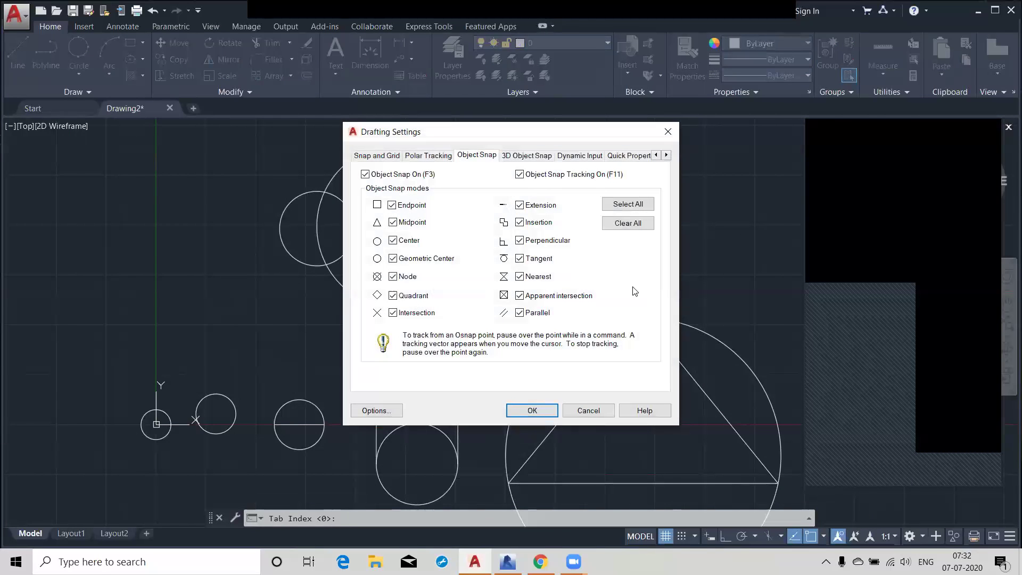
{"action": "left_click", "coordinate": [631, 207]}
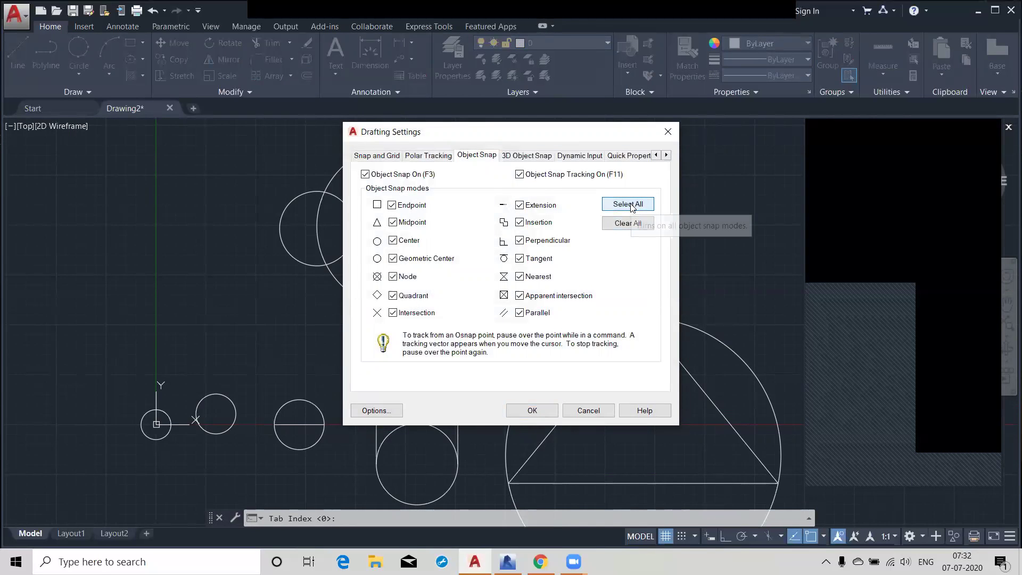
{"action": "left_click", "coordinate": [534, 411]}
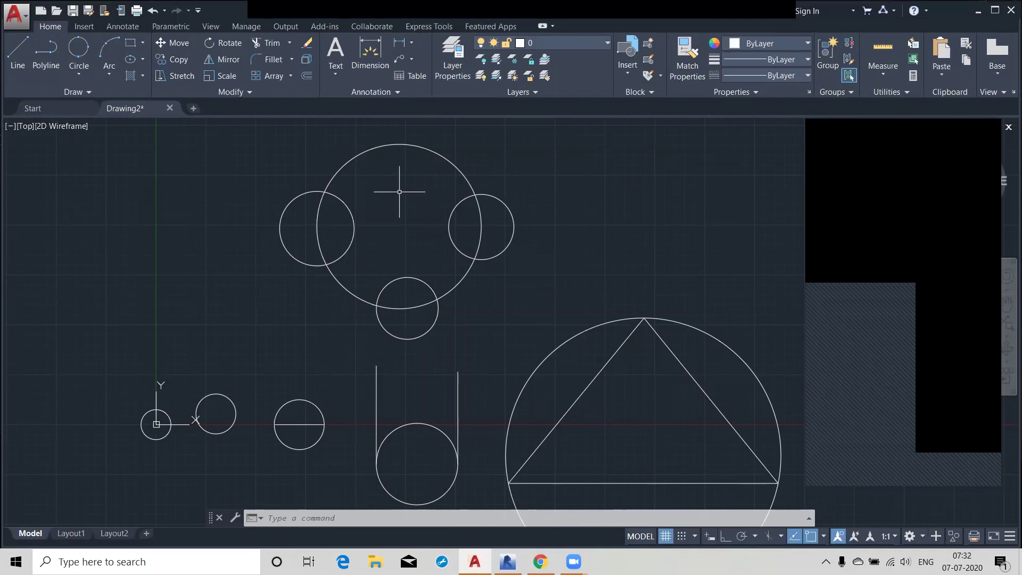
Step: Delete the circle around the triangle and the triangle's left sloping side, keeping the base and right side
{"action": "scroll", "coordinate": [399, 191], "scroll_direction": "down", "scroll_amount": 2}
{"action": "middle_click_drag", "start_coordinate": [456, 262], "coordinate": [305, 268]}
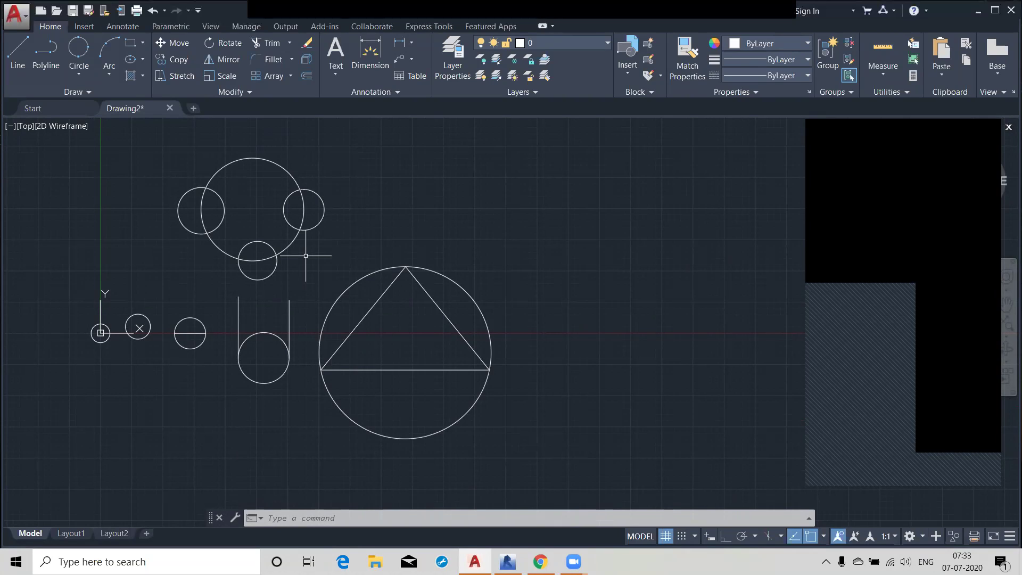
{"action": "left_click", "coordinate": [463, 286]}
{"action": "key", "text": "Delete"}
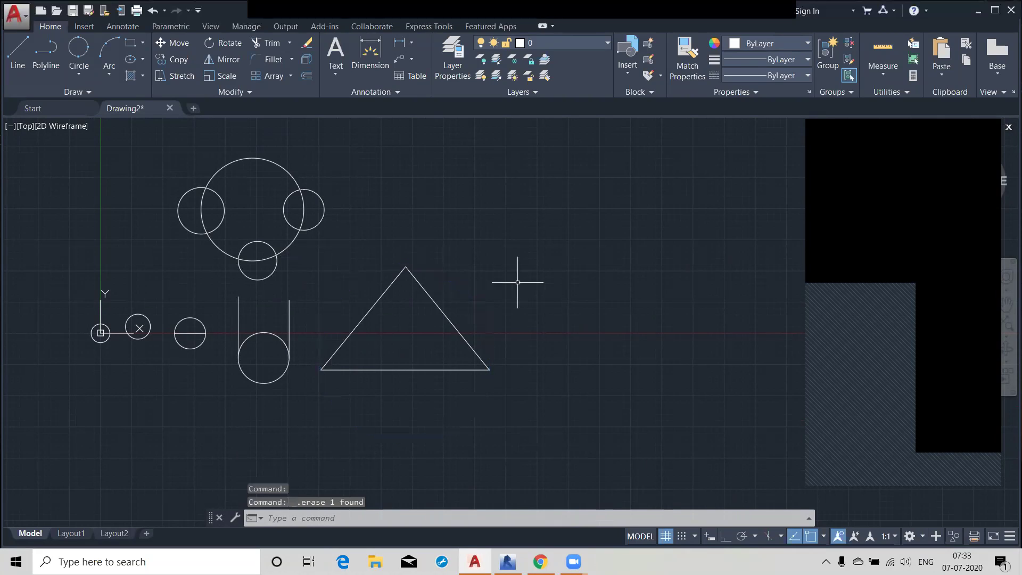
{"action": "left_click", "coordinate": [365, 315]}
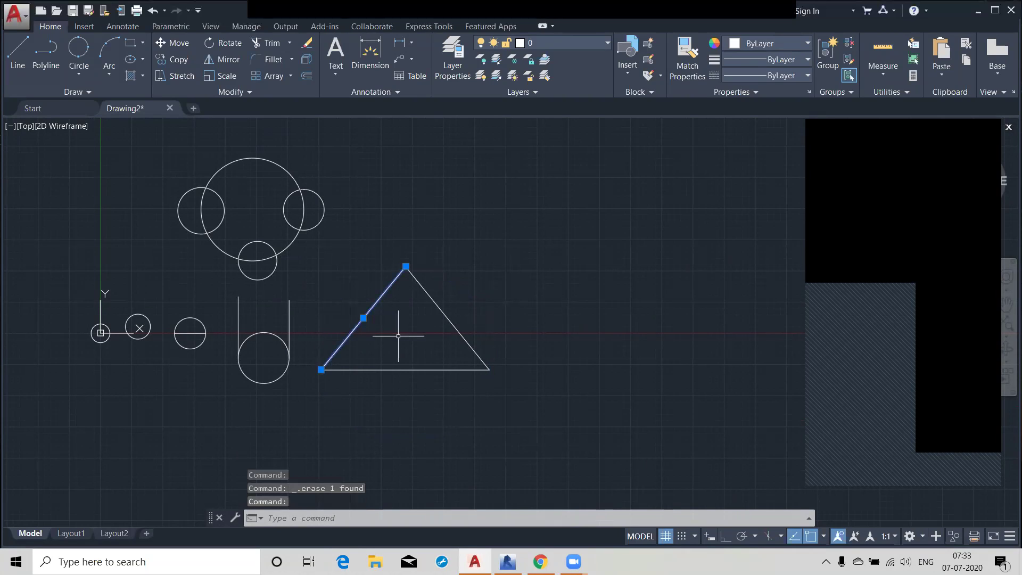
{"action": "key", "text": "Delete"}
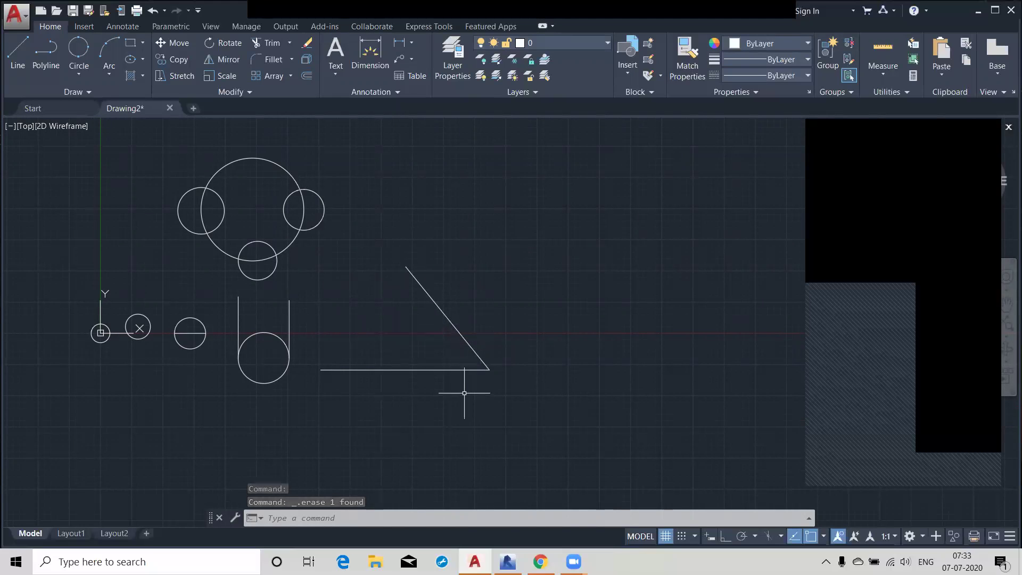
Step: Draw a Tan, Tan, Radius circle of radius 40 tangent to the sloping line and the horizontal base line
{"action": "middle_click_drag", "start_coordinate": [504, 401], "coordinate": [537, 372]}
{"action": "scroll", "coordinate": [514, 347], "scroll_direction": "up", "scroll_amount": 4}
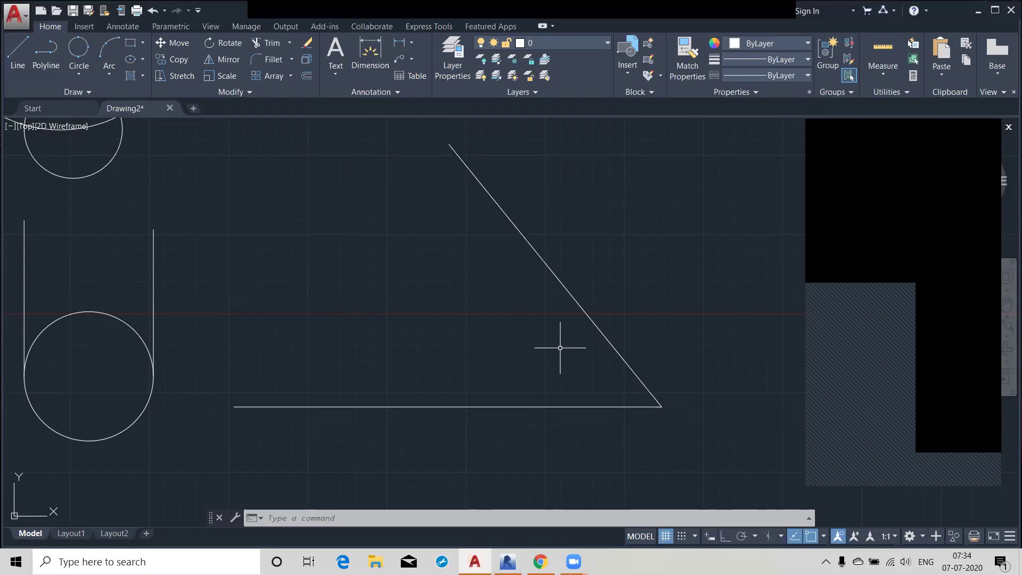
{"action": "left_click", "coordinate": [75, 78]}
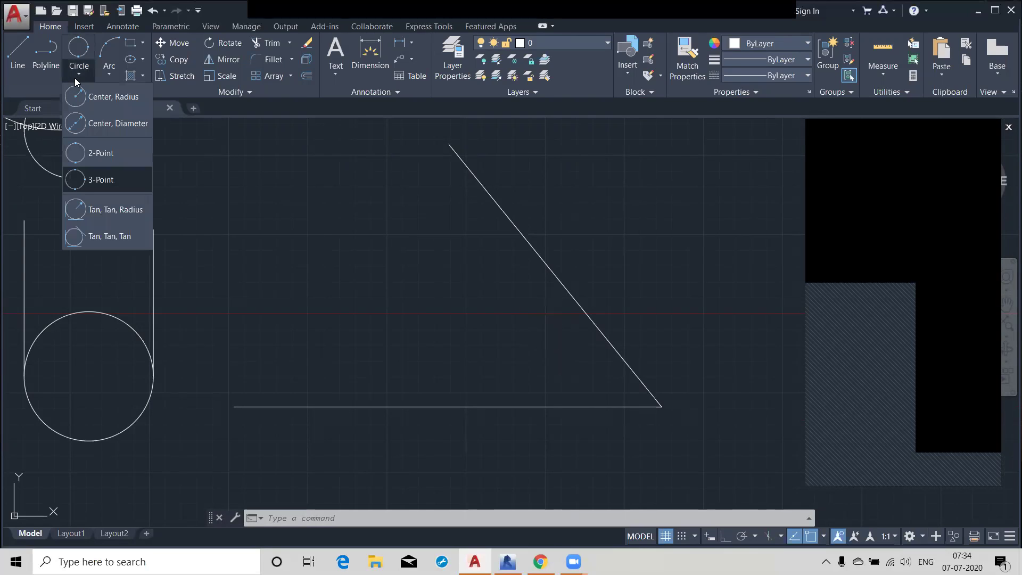
{"action": "left_click", "coordinate": [104, 213]}
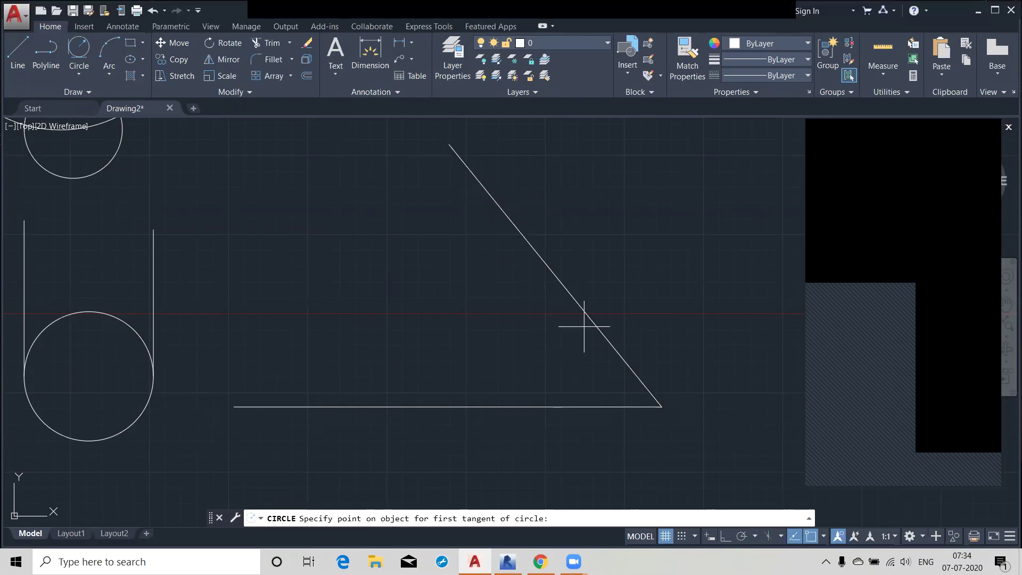
{"action": "left_click", "coordinate": [464, 163]}
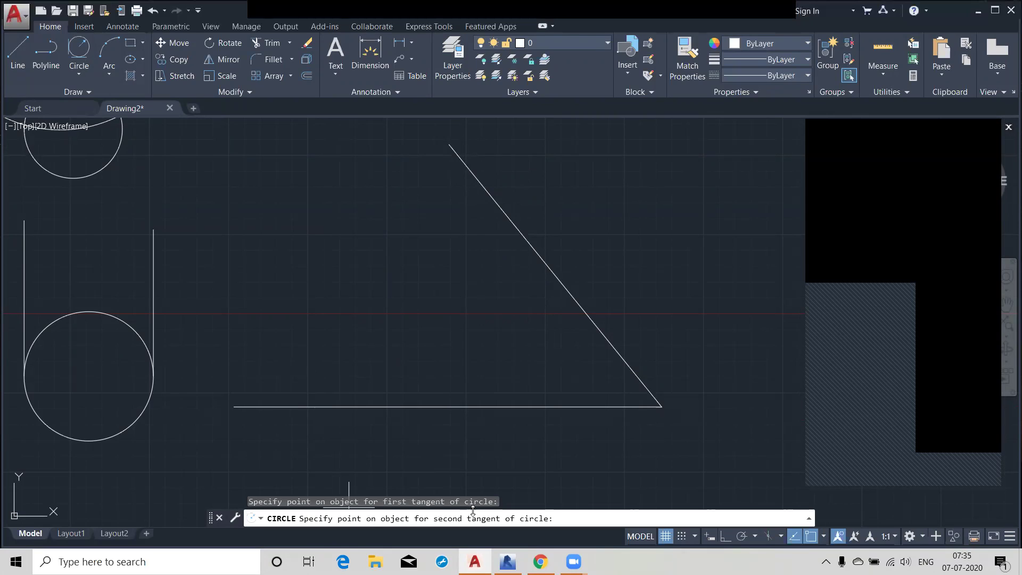
{"action": "left_click", "coordinate": [587, 406]}
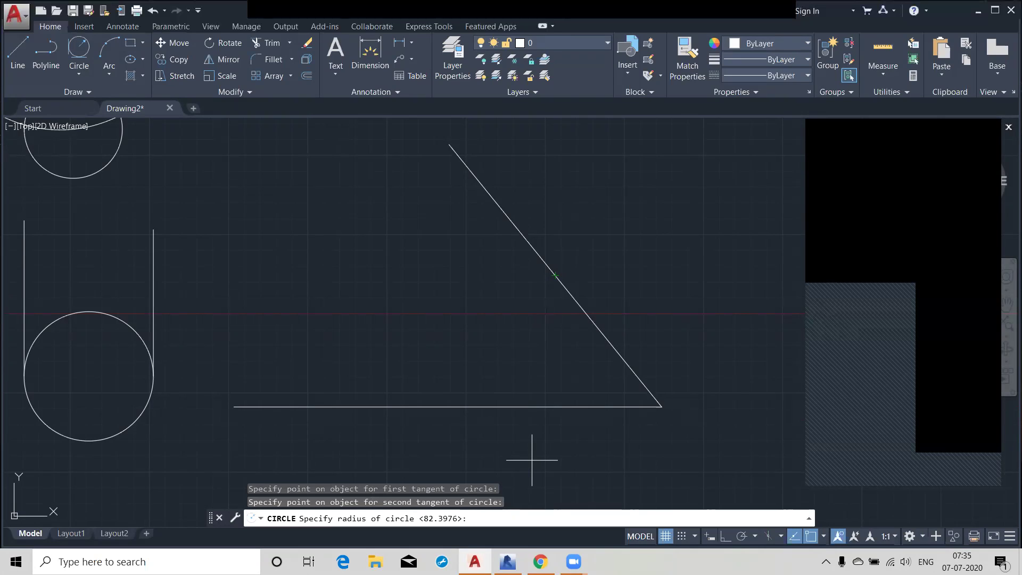
{"action": "type", "text": "40"}
{"action": "key", "text": "Return"}
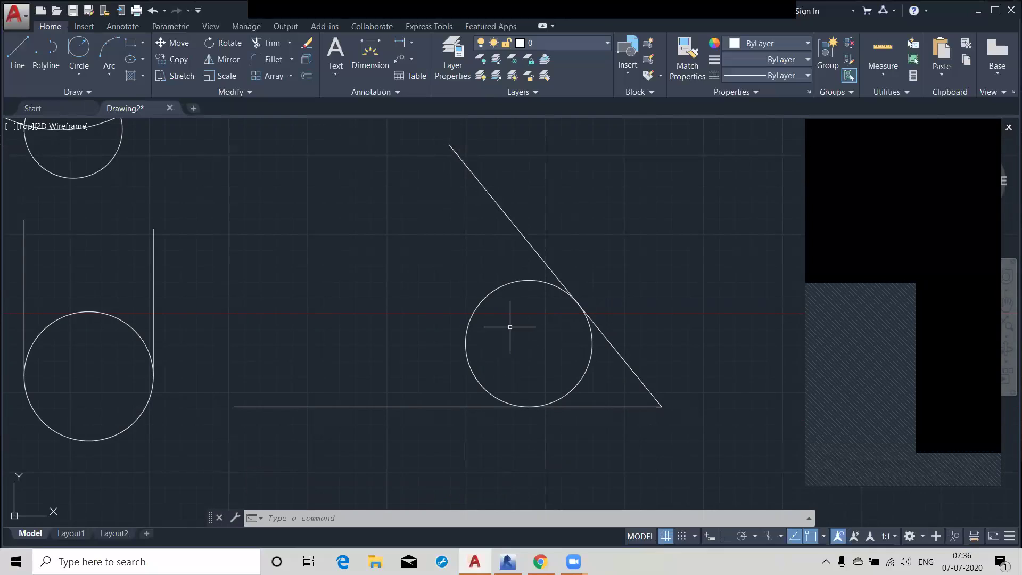
Step: Draw a second Tan, Tan, Radius circle of radius 120 tangent to the same sloping line and base line
{"action": "left_click", "coordinate": [84, 52]}
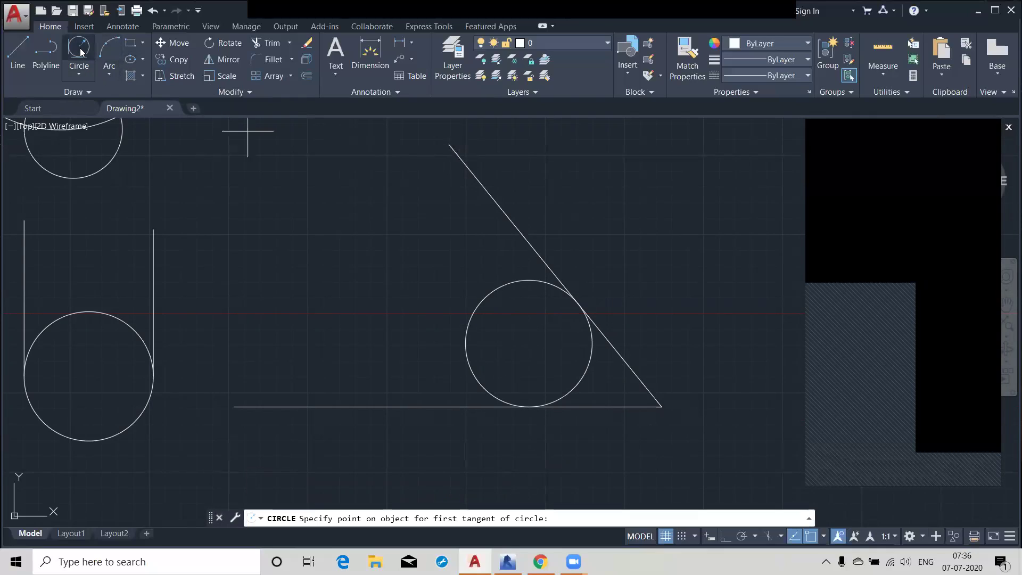
{"action": "left_click", "coordinate": [495, 206]}
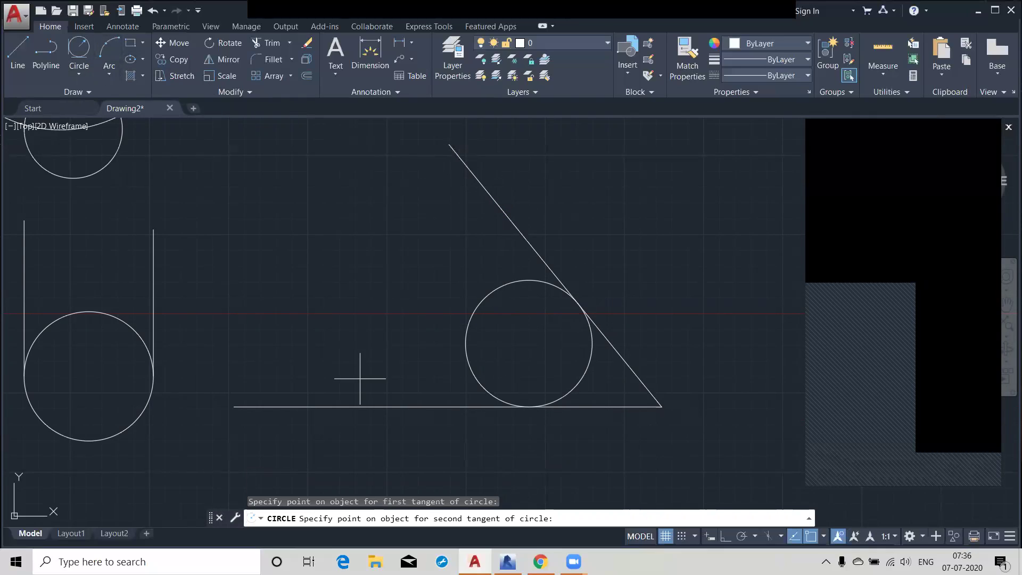
{"action": "left_click", "coordinate": [360, 406]}
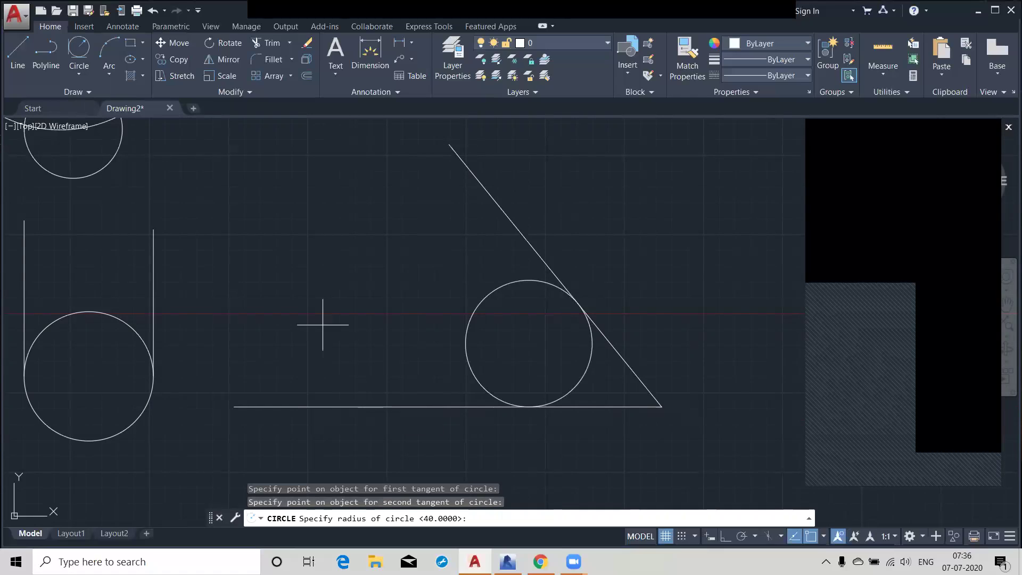
{"action": "type", "text": "120"}
{"action": "key", "text": "Return"}
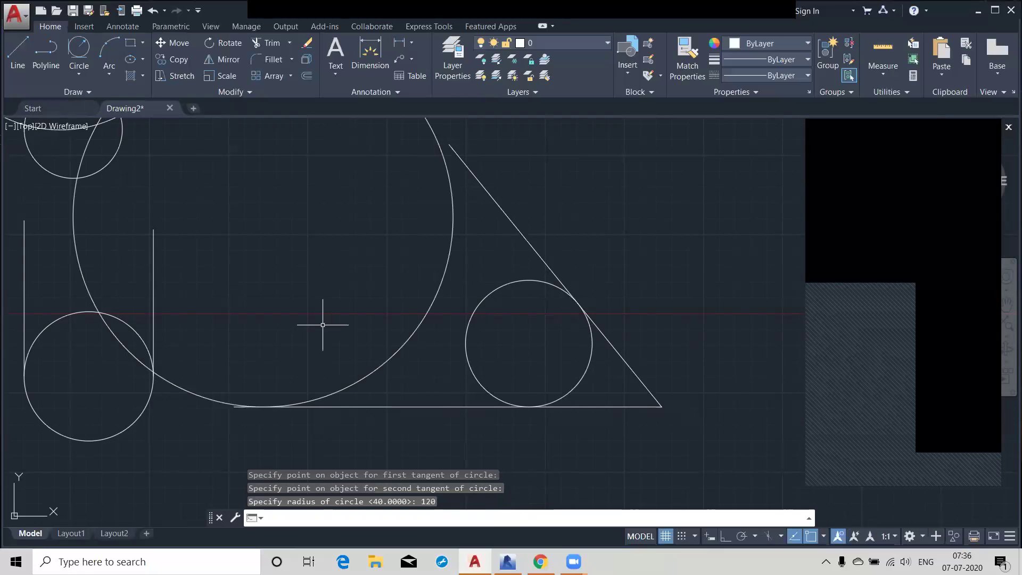
Step: Stretch the sloping line's upper endpoint onto the large circle of radius 120
{"action": "scroll", "coordinate": [353, 327], "scroll_direction": "down", "scroll_amount": 2}
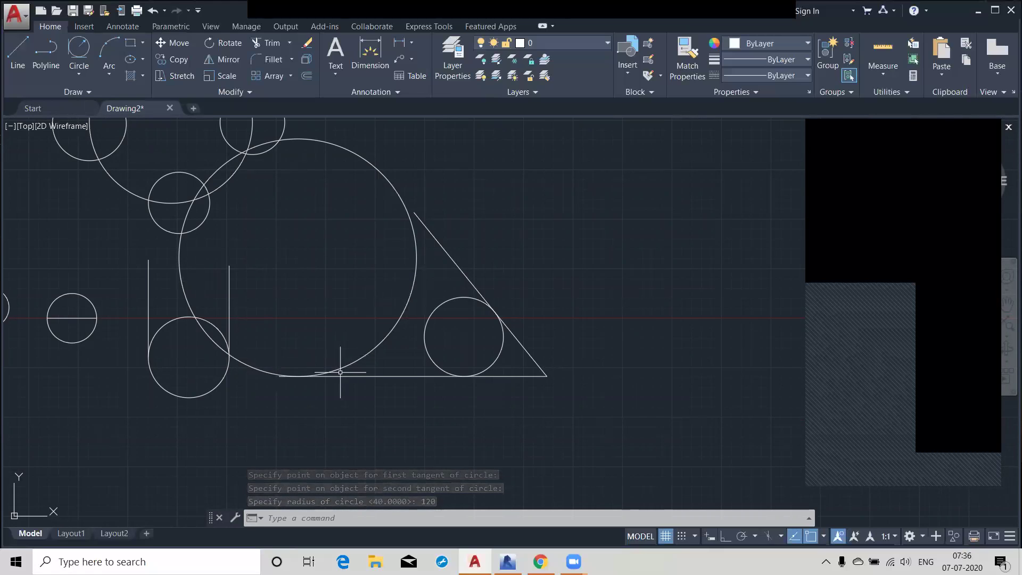
{"action": "scroll", "coordinate": [436, 237], "scroll_direction": "up", "scroll_amount": 3}
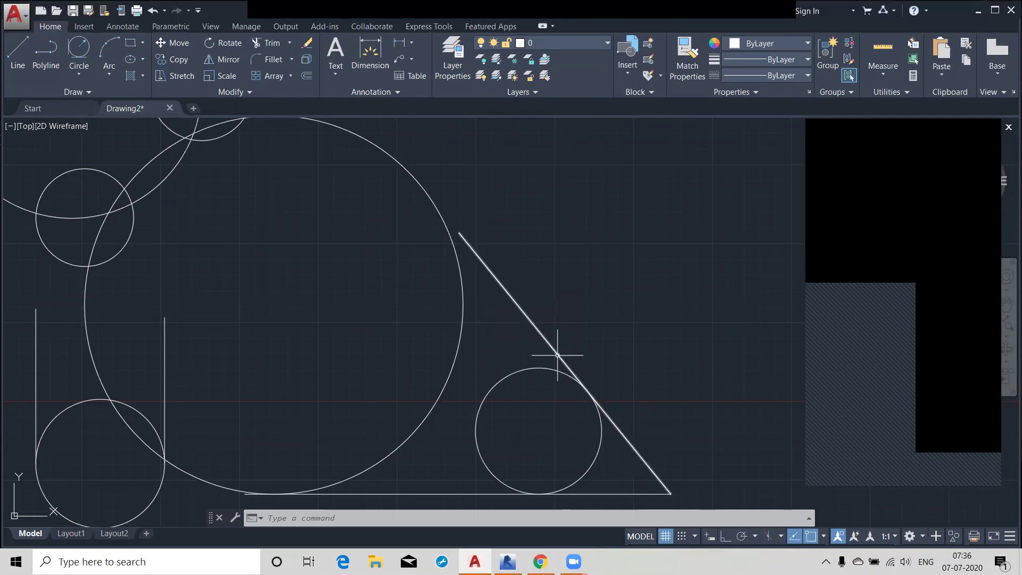
{"action": "left_click", "coordinate": [465, 238]}
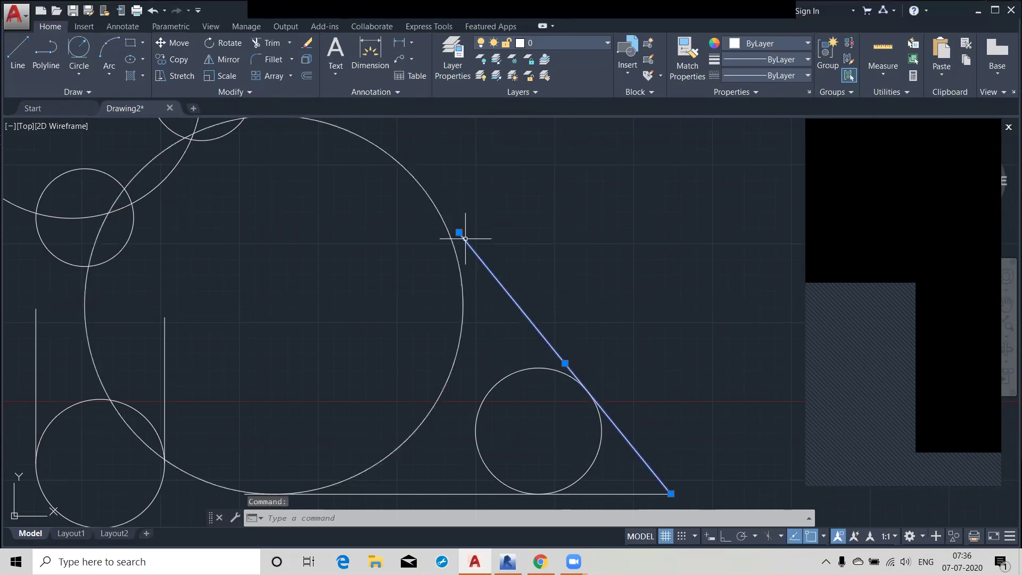
{"action": "left_click", "coordinate": [459, 232]}
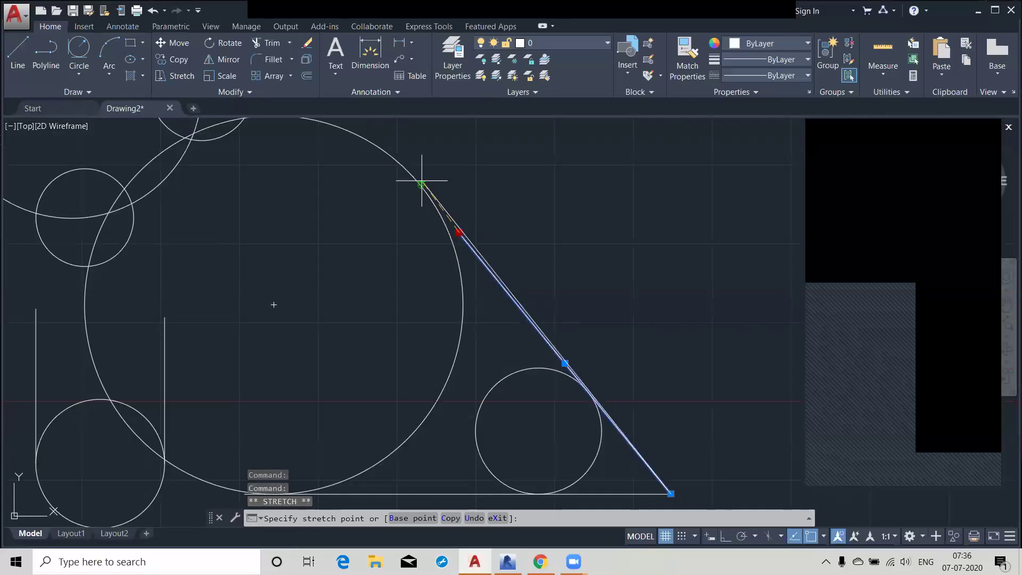
{"action": "left_click", "coordinate": [421, 181]}
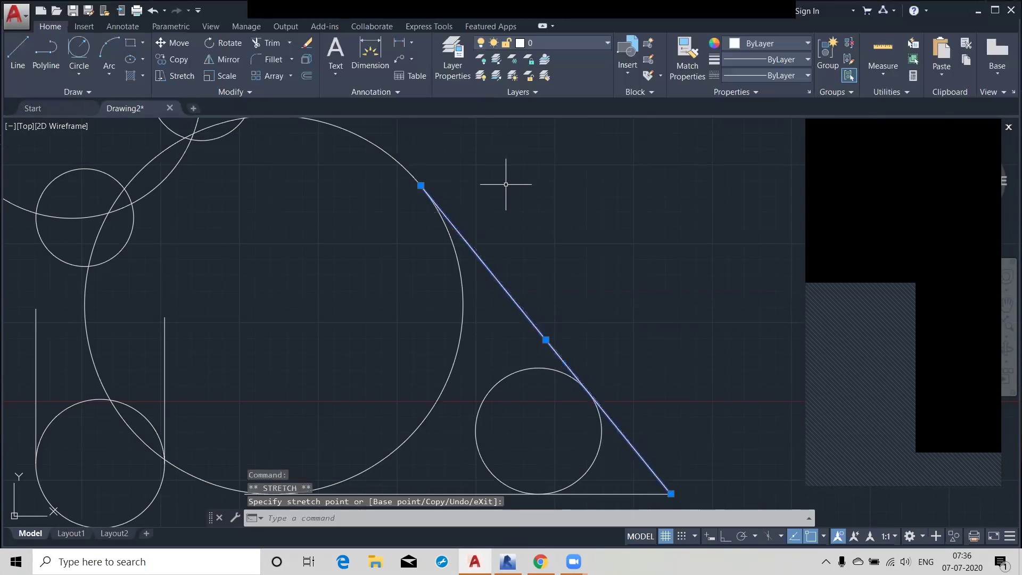
{"action": "type", "text": "c"}
{"action": "key", "text": "Return"}
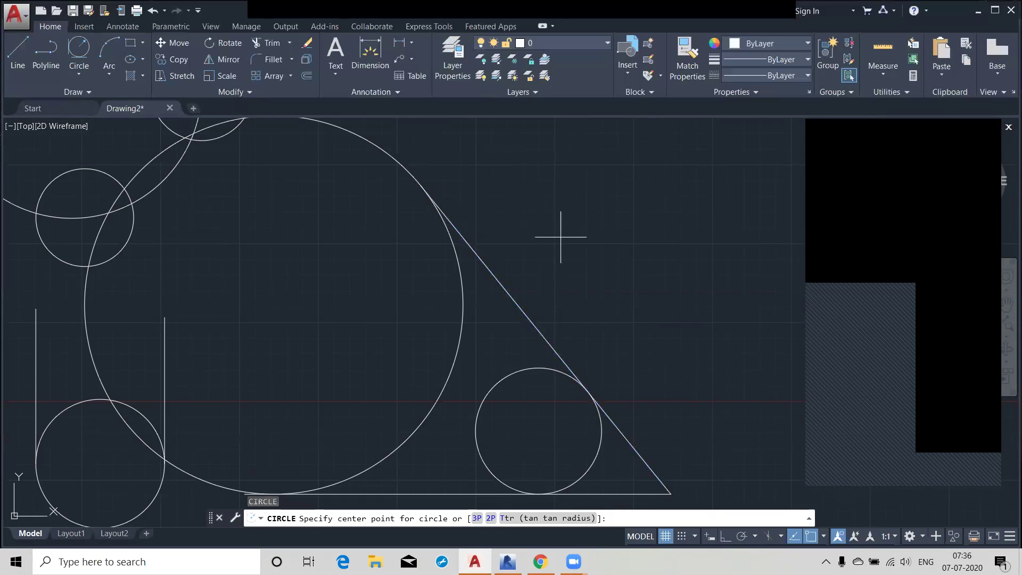
{"action": "scroll", "coordinate": [572, 242], "scroll_direction": "down", "scroll_amount": 2}
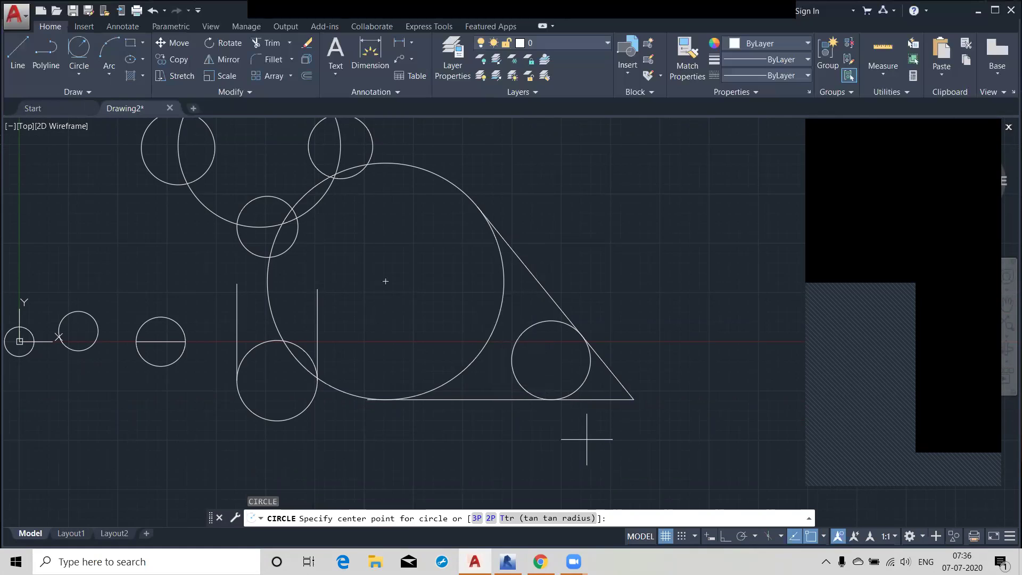
{"action": "key", "text": "ctrl+z"}
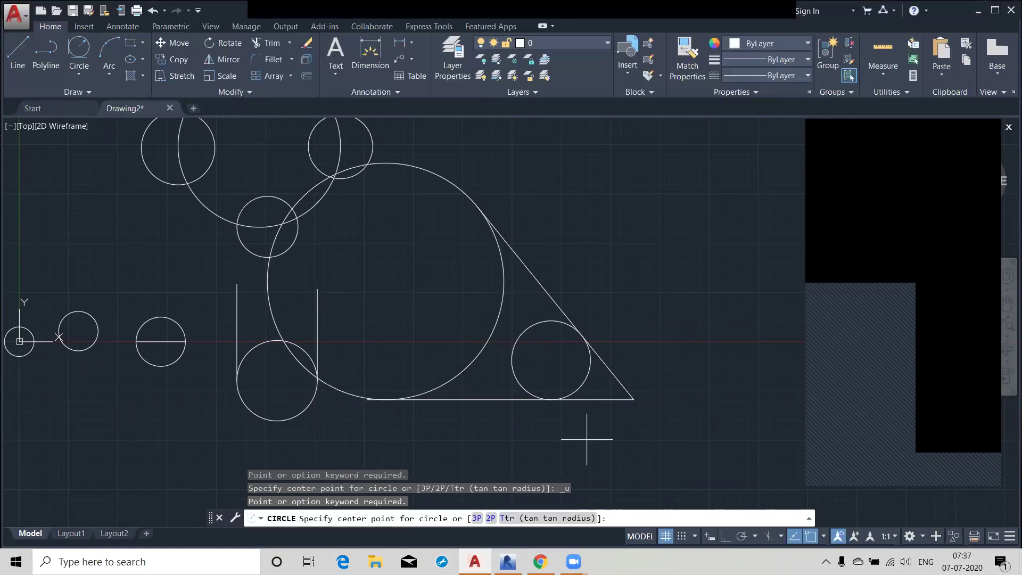
{"action": "key", "text": "Escape"}
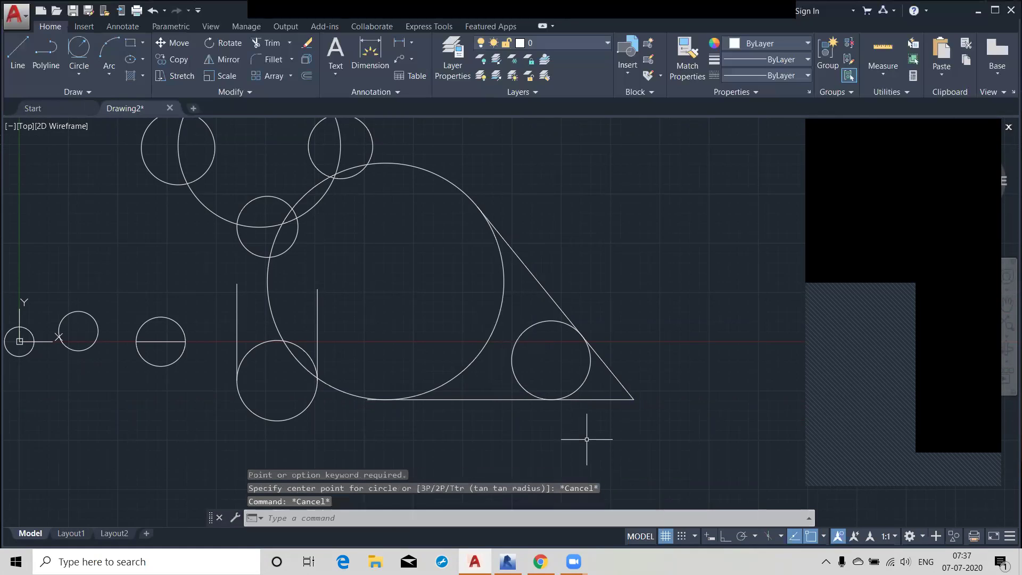
Step: Undo the sloping line's stretch and both tangent circles, leaving only the two lines of the former triangle
{"action": "key", "text": "ctrl+z"}
{"action": "key", "text": "ctrl+z"}
{"action": "key", "text": "ctrl+z"}
{"action": "key", "text": "ctrl+z"}
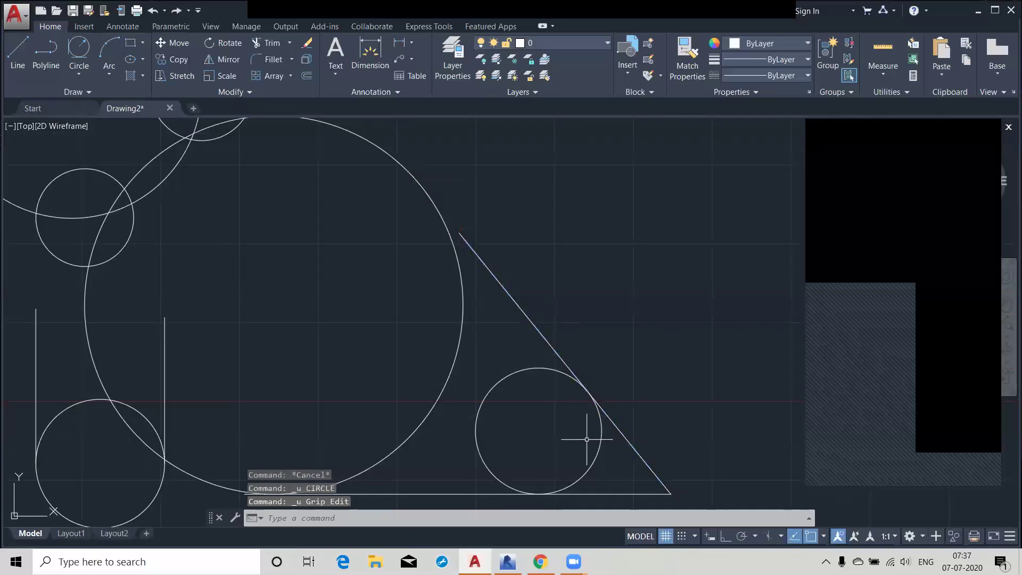
{"action": "key", "text": "ctrl+z"}
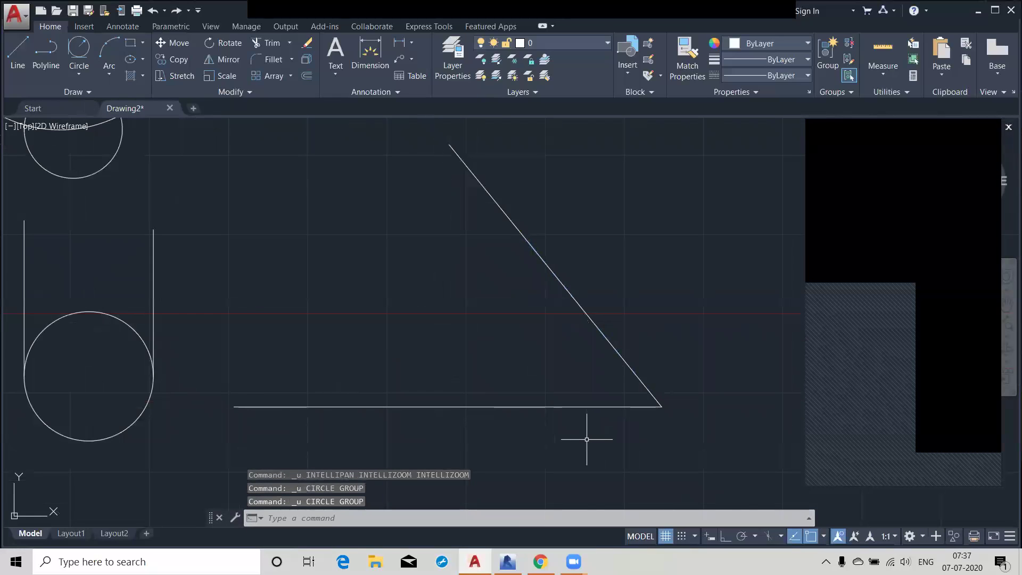
Step: Delete the large three-point circle that passes through the centres of the three separate circles
{"action": "scroll", "coordinate": [456, 190], "scroll_direction": "down", "scroll_amount": 3}
{"action": "mouse_move", "coordinate": [456, 189]}
{"action": "middle_mouse_down"}
{"action": "mouse_move", "coordinate": [489, 272]}
{"action": "mouse_move", "coordinate": [573, 403]}
{"action": "middle_mouse_up"}
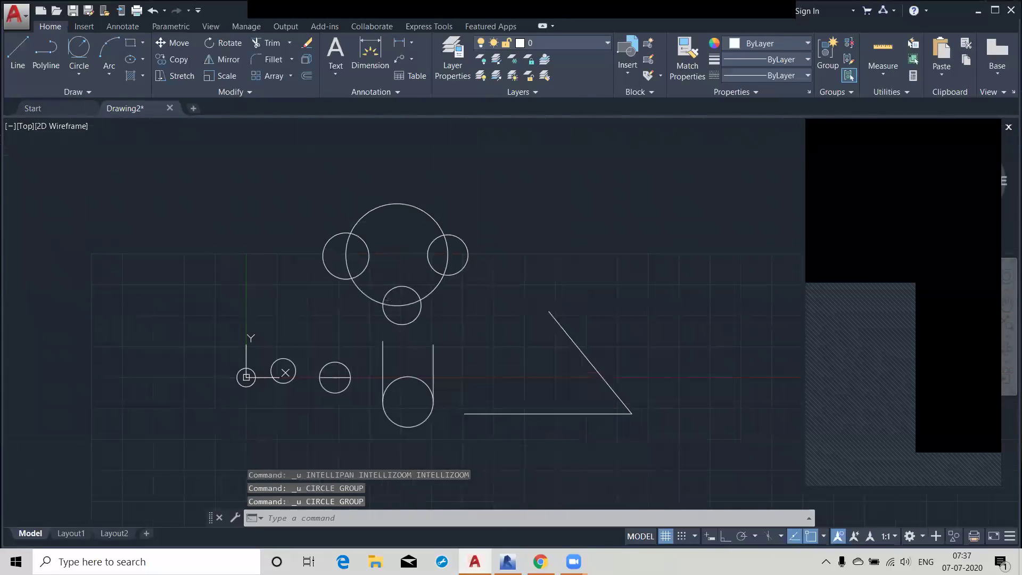
{"action": "left_click", "coordinate": [404, 204]}
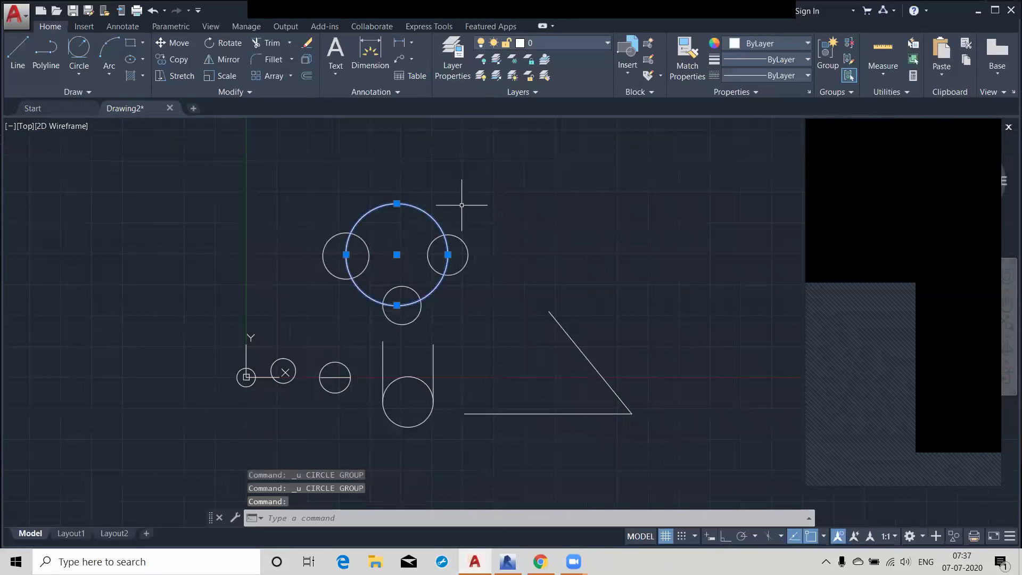
{"action": "key", "text": "Delete"}
Step: Try to draw a Tan, Tan, Radius circle of radius 10 tangent to the right and lower of the three separate circles
{"action": "scroll", "coordinate": [425, 269], "scroll_direction": "up", "scroll_amount": 2}
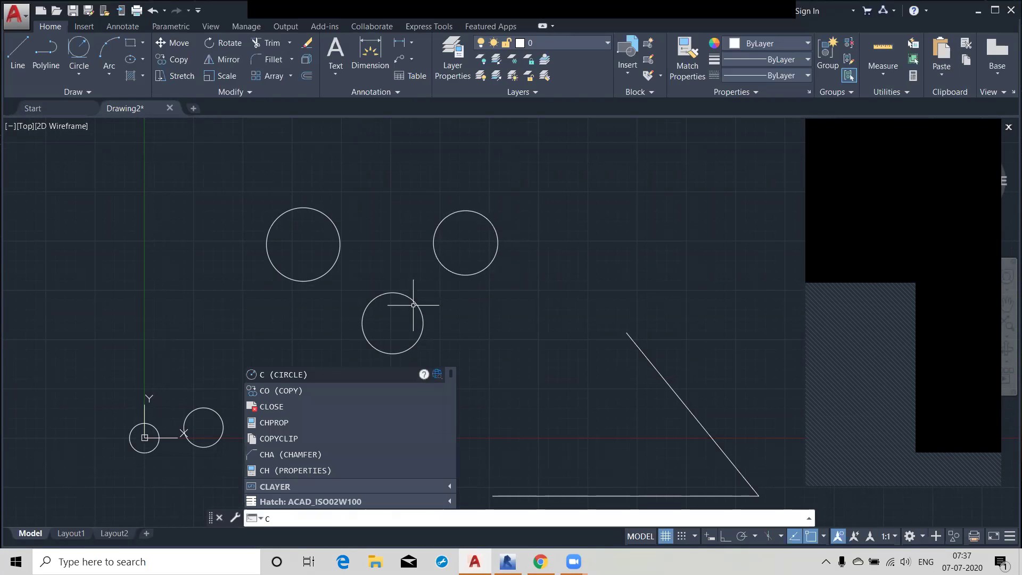
{"action": "key", "text": "Return"}
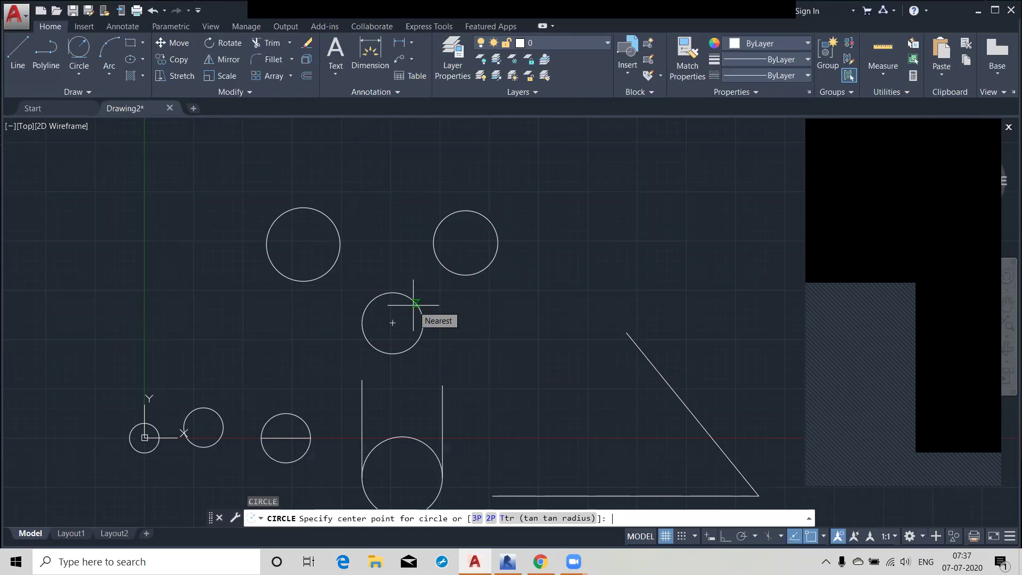
{"action": "type", "text": "ttr"}
{"action": "key", "text": "Return"}
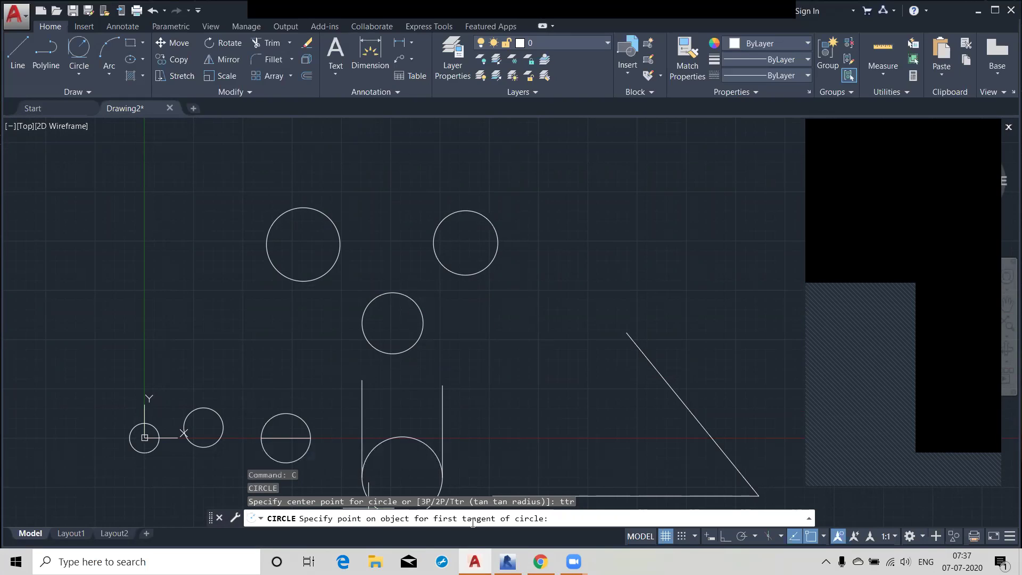
{"action": "left_click", "coordinate": [467, 274]}
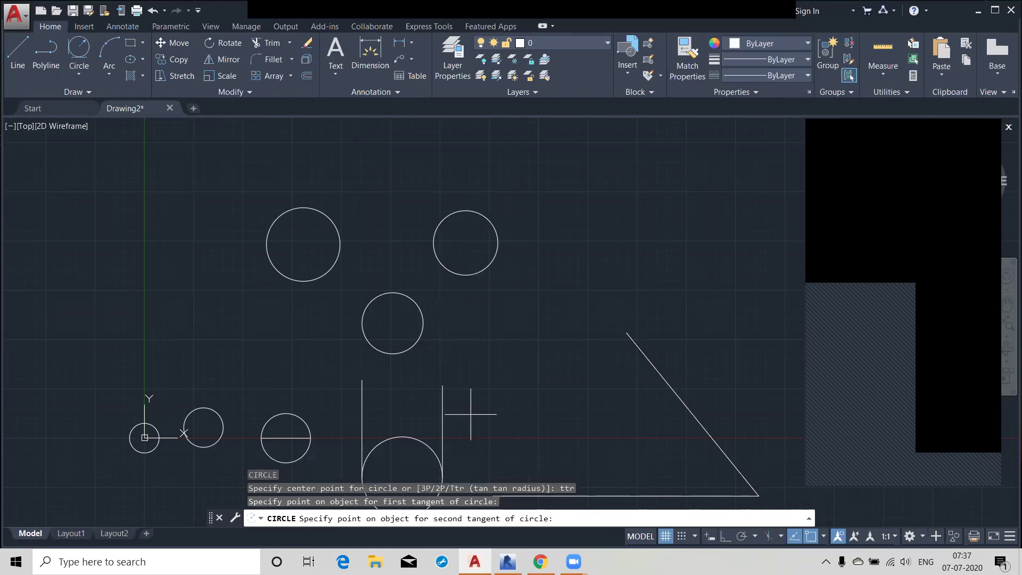
{"action": "left_click", "coordinate": [409, 301]}
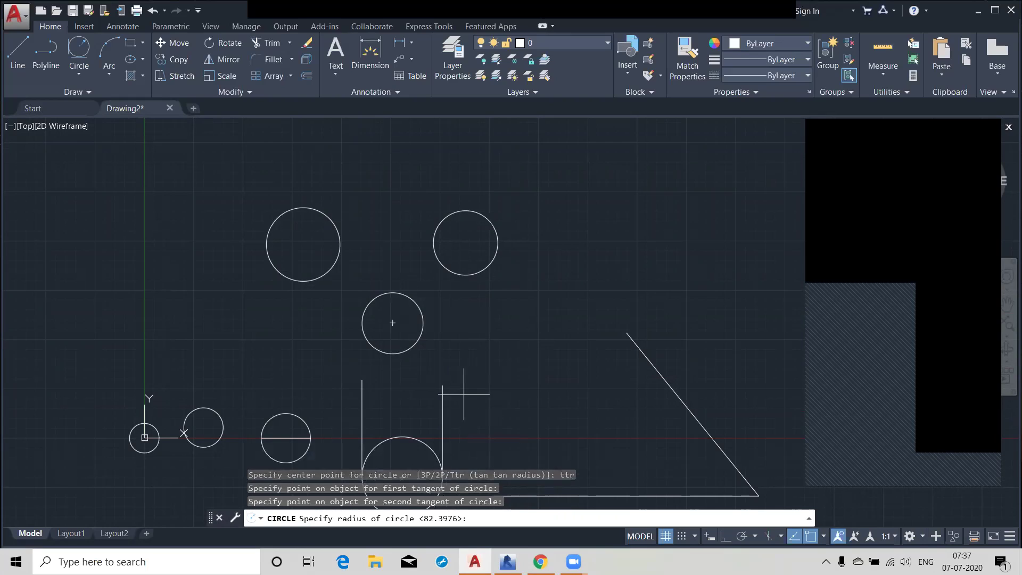
{"action": "type", "text": "10"}
{"action": "key", "text": "Return"}
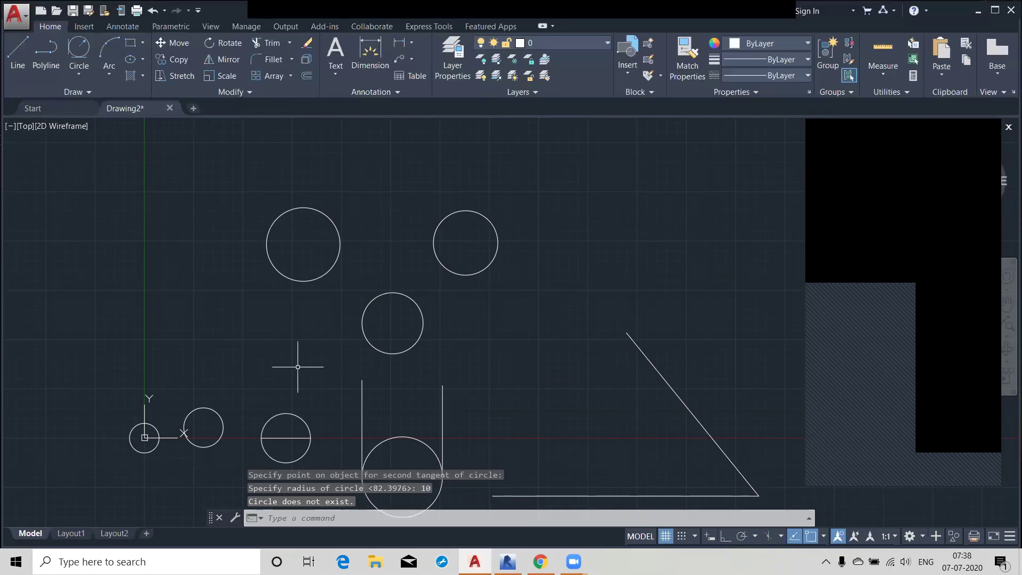
Step: Draw a Tan, Tan, Radius circle of radius 50 tangent to the lower and right separate circles, and delete it again
{"action": "left_click", "coordinate": [80, 74]}
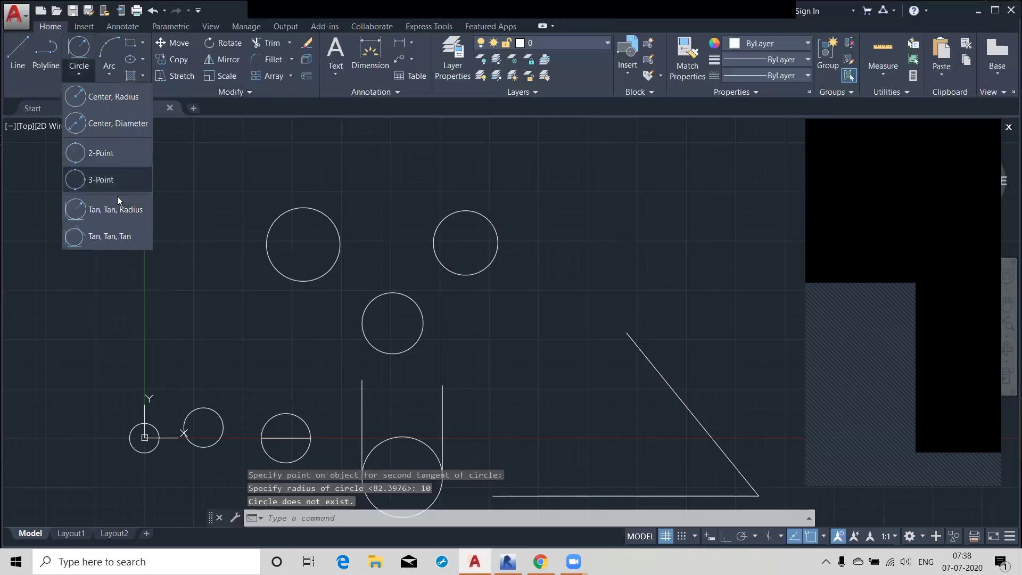
{"action": "left_click", "coordinate": [110, 208]}
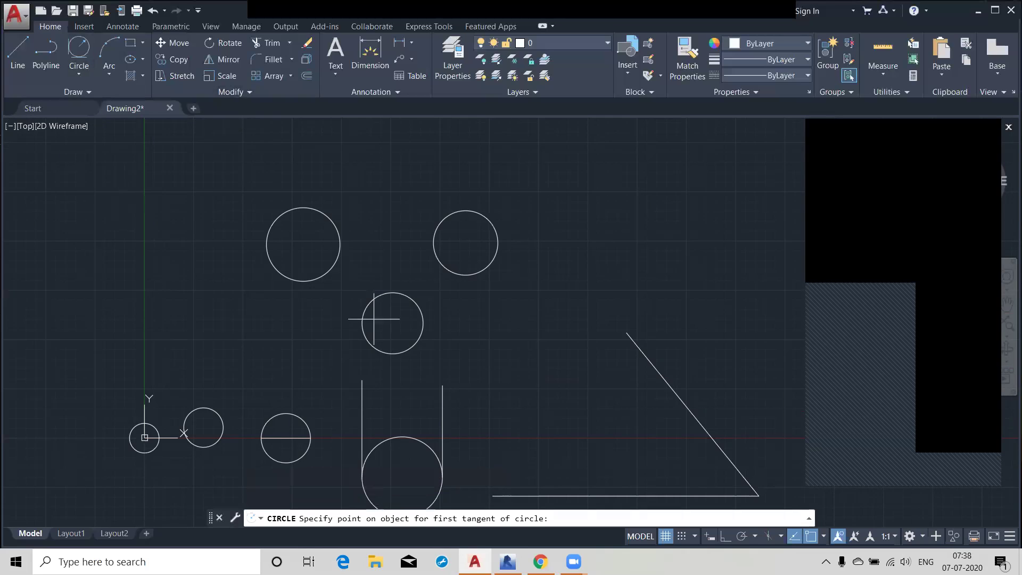
{"action": "left_click", "coordinate": [414, 299]}
{"action": "left_click", "coordinate": [439, 261]}
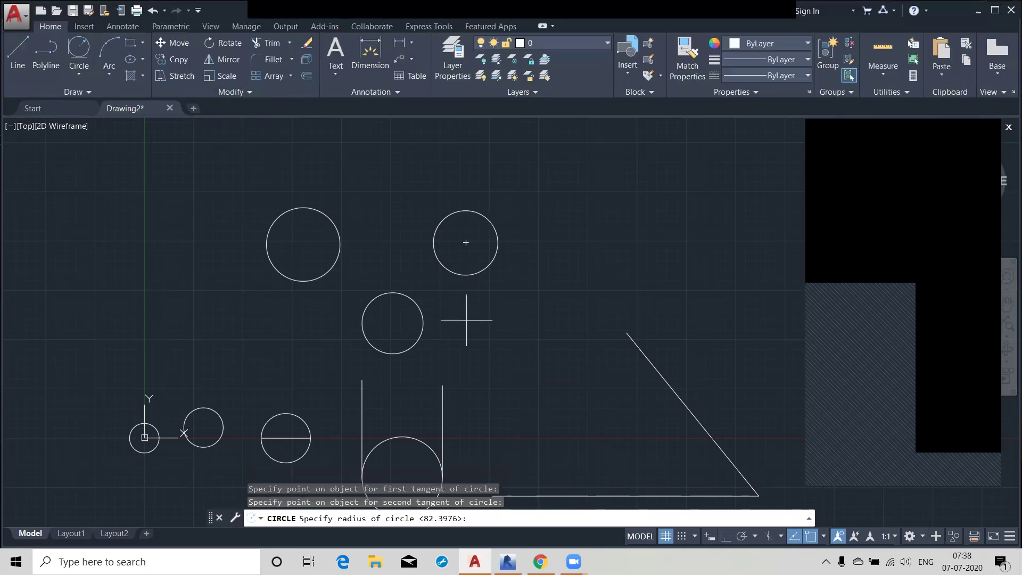
{"action": "type", "text": "50"}
{"action": "key", "text": "Return"}
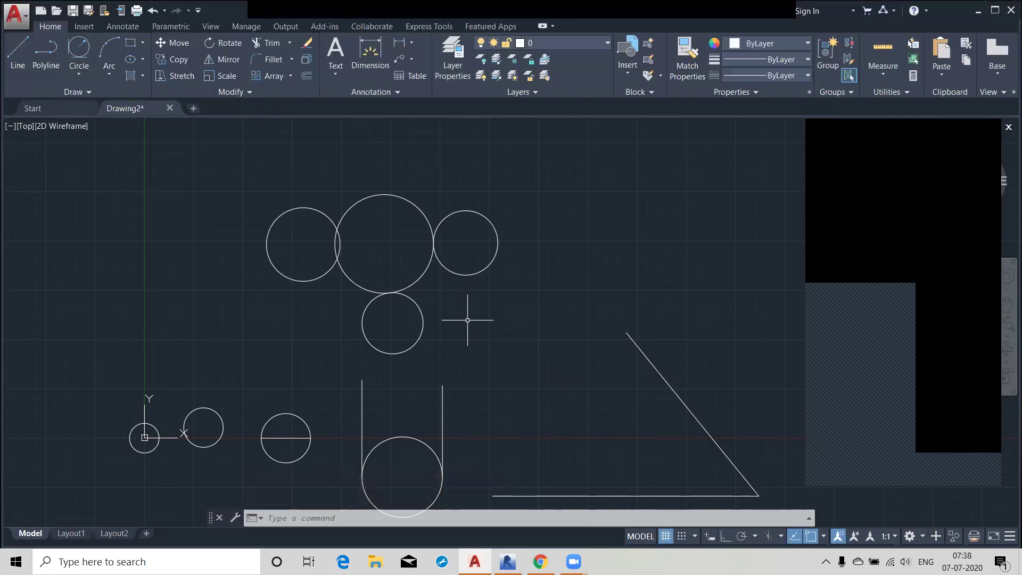
{"action": "left_click", "coordinate": [376, 195]}
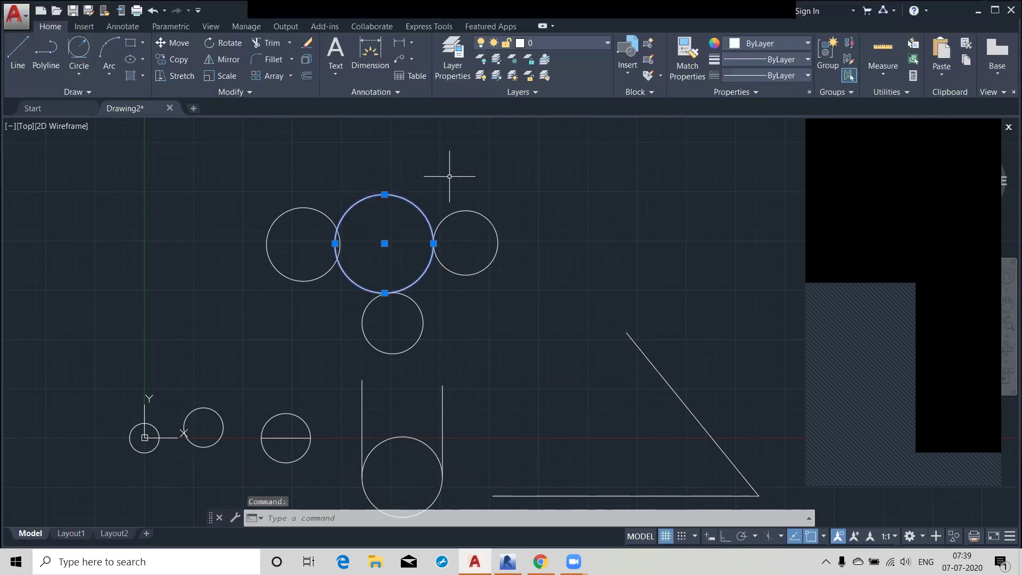
{"action": "key", "text": "Delete"}
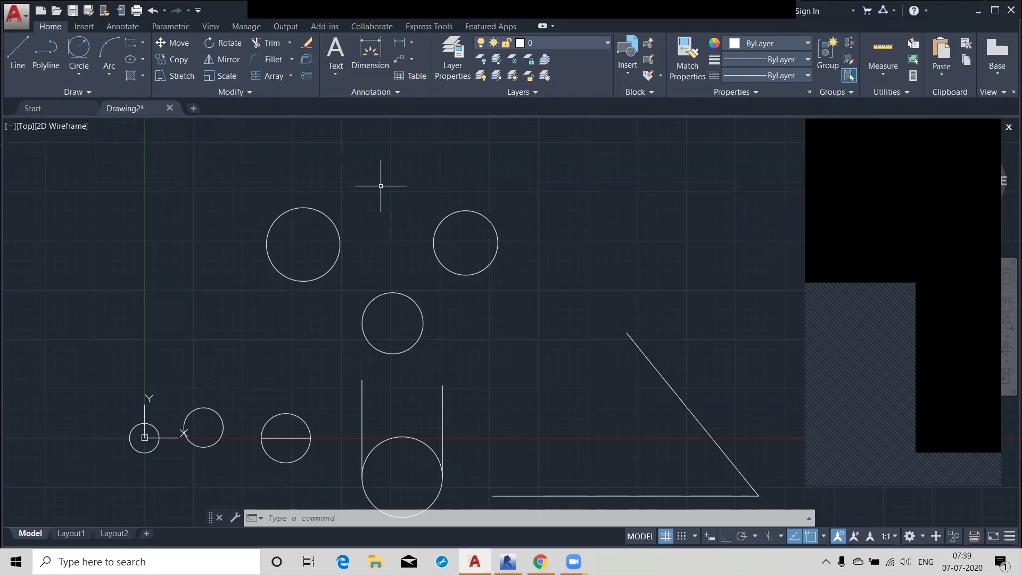
Step: Close the triangle with a line from the sloping line's upper endpoint to the free left endpoint of the base line
{"action": "scroll", "coordinate": [373, 200], "scroll_direction": "down", "scroll_amount": 2}
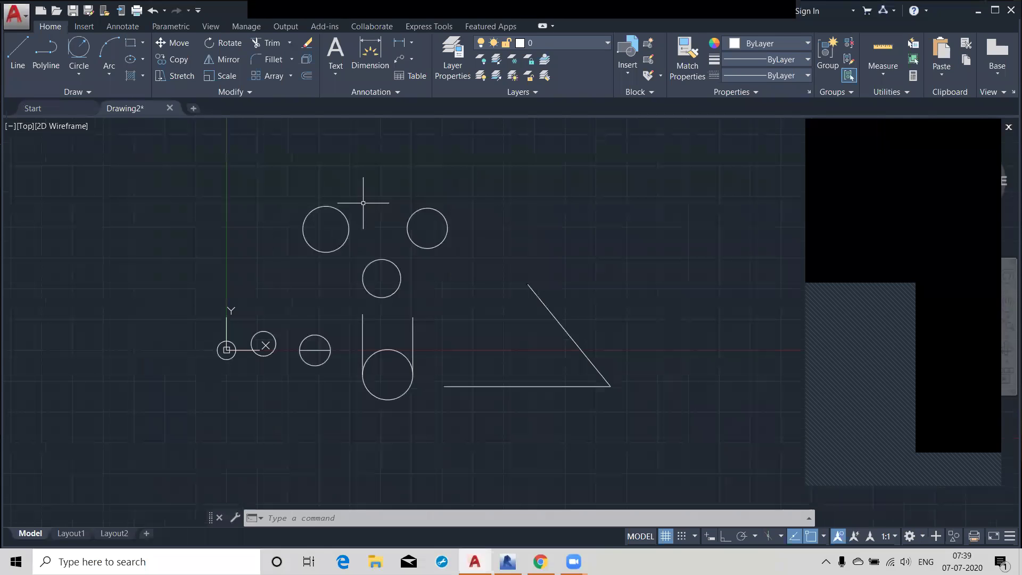
{"action": "left_click", "coordinate": [18, 53]}
{"action": "left_click", "coordinate": [528, 284]}
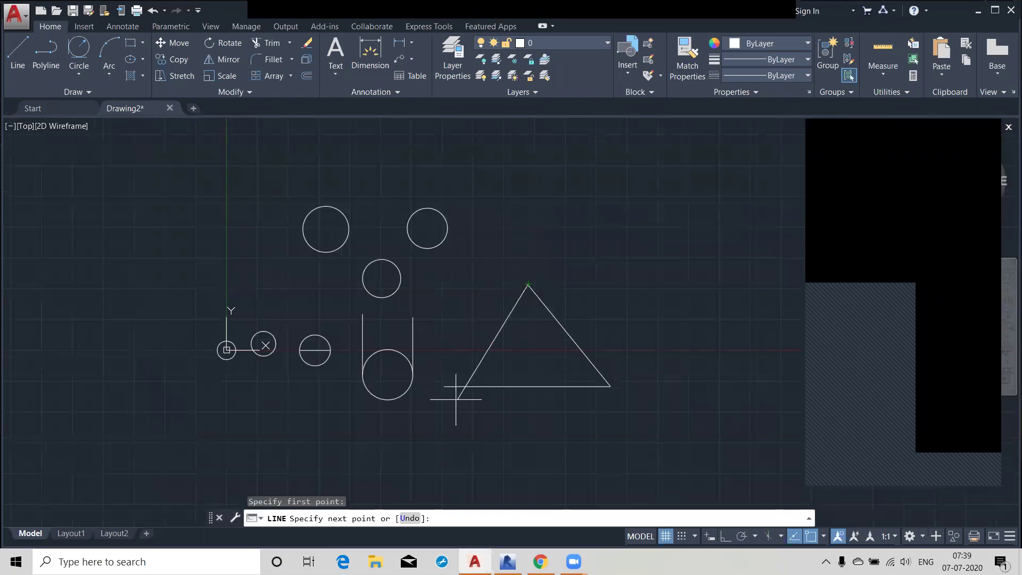
{"action": "left_click", "coordinate": [444, 386]}
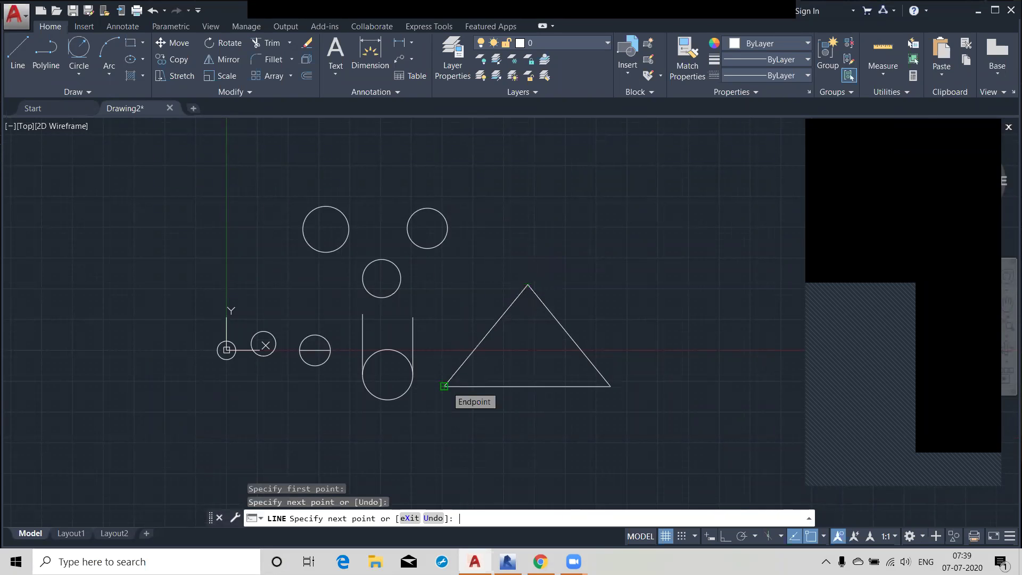
{"action": "key", "text": "Return"}
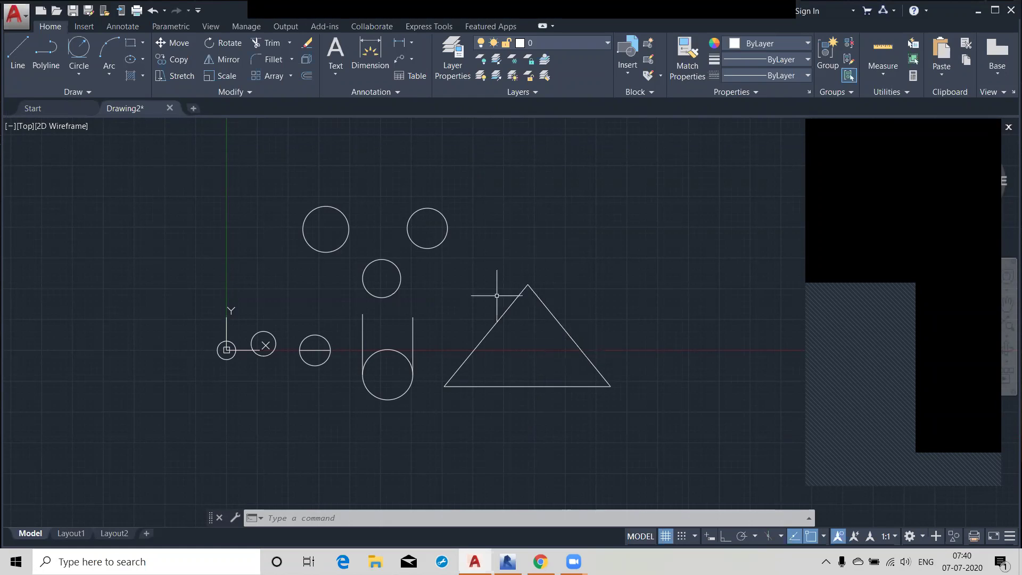
Step: Draw a Tan, Tan, Tan circle inside the triangle, tangent to all three of its sides
{"action": "left_click", "coordinate": [76, 79]}
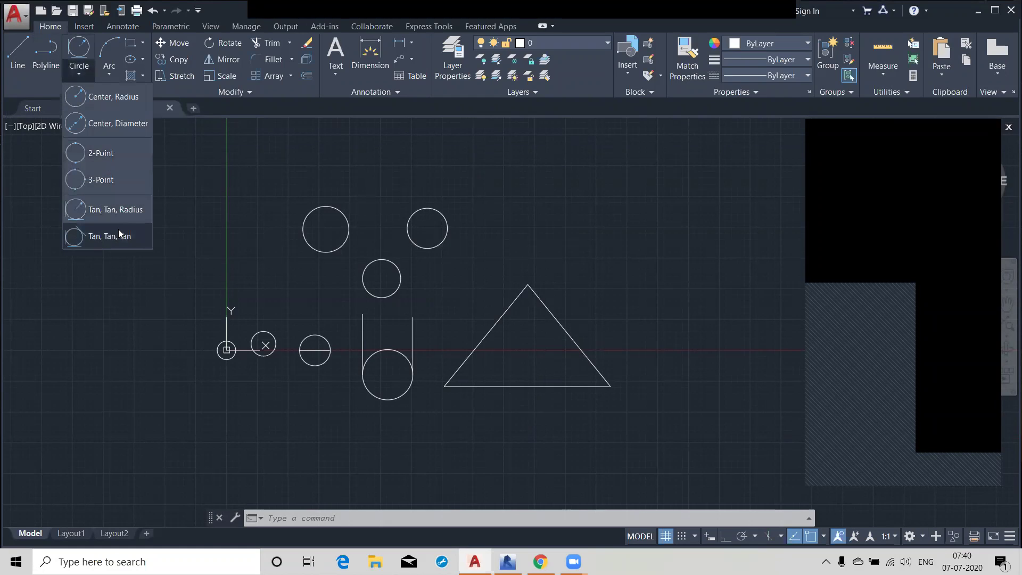
{"action": "left_click", "coordinate": [105, 238]}
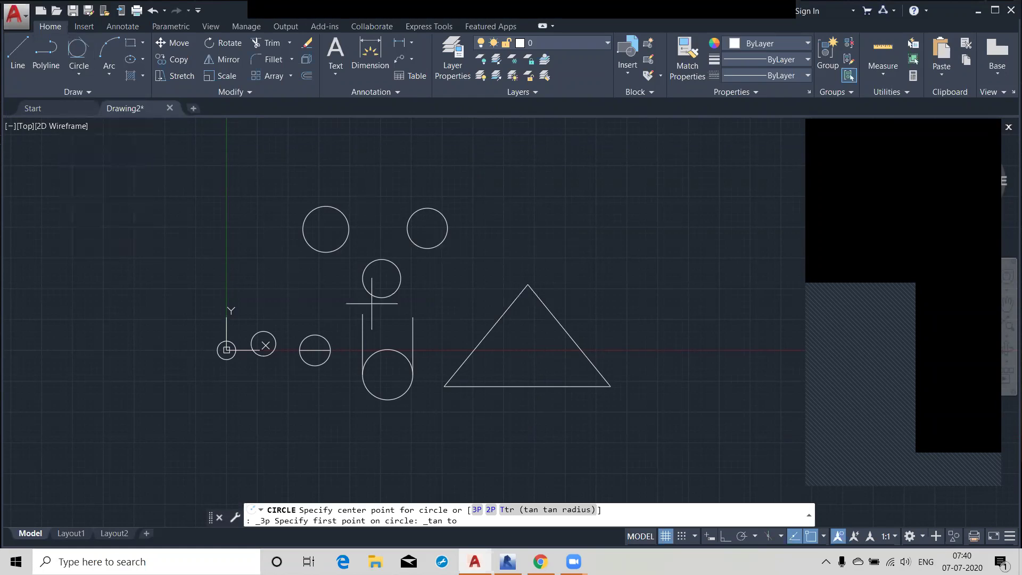
{"action": "left_click", "coordinate": [567, 338]}
{"action": "left_click", "coordinate": [474, 341]}
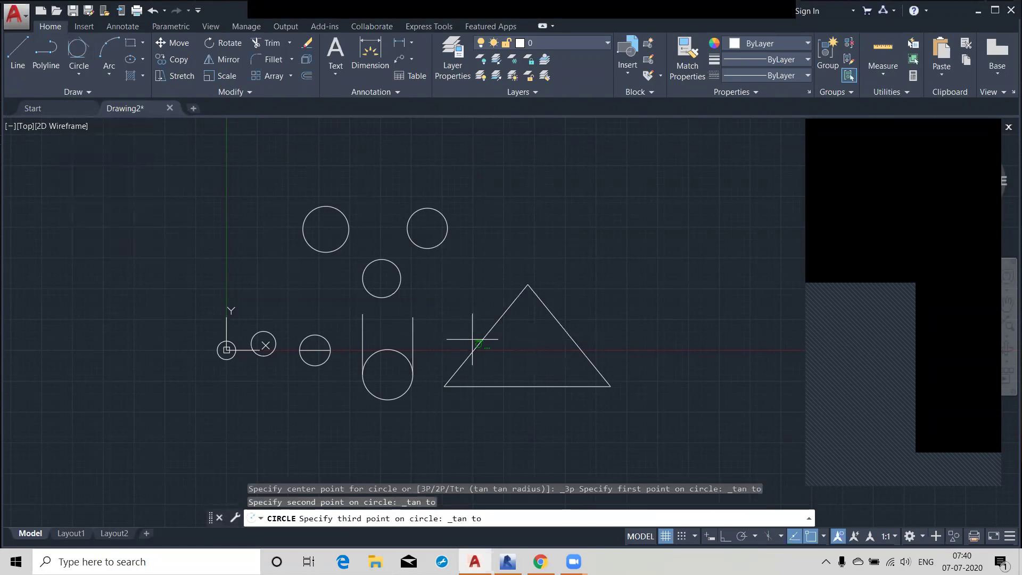
{"action": "left_click", "coordinate": [519, 385]}
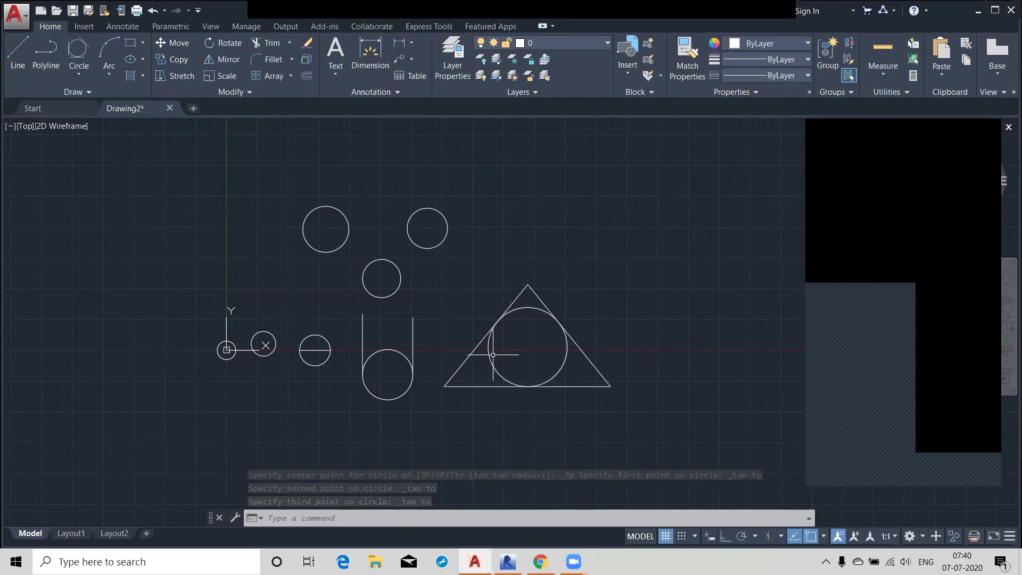
Step: Draw a Tan, Tan, Tan circle between the three separate circles, touching the inner side of each
{"action": "left_click", "coordinate": [78, 51]}
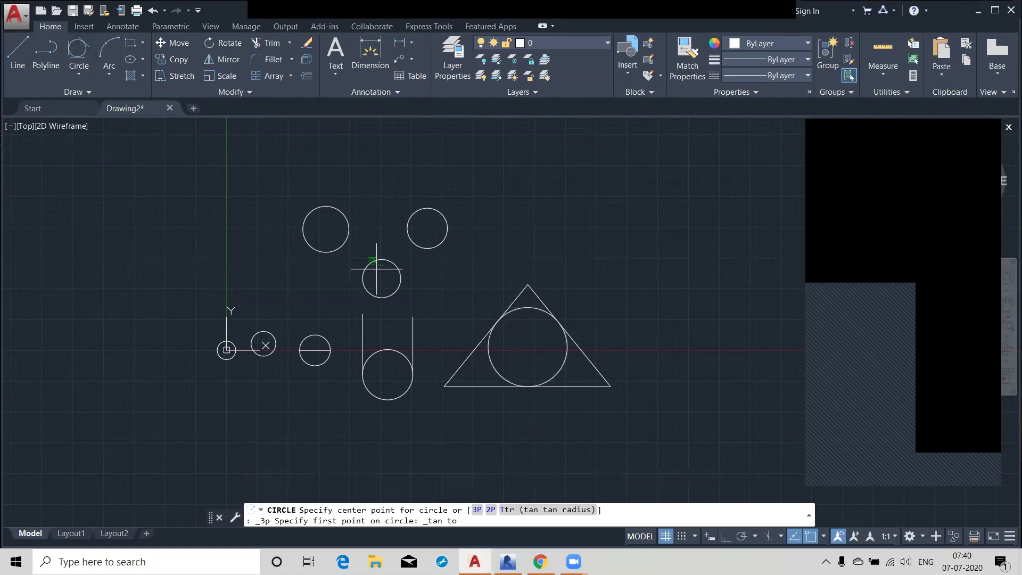
{"action": "scroll", "coordinate": [378, 261], "scroll_direction": "up", "scroll_amount": 2}
{"action": "left_click", "coordinate": [330, 220]}
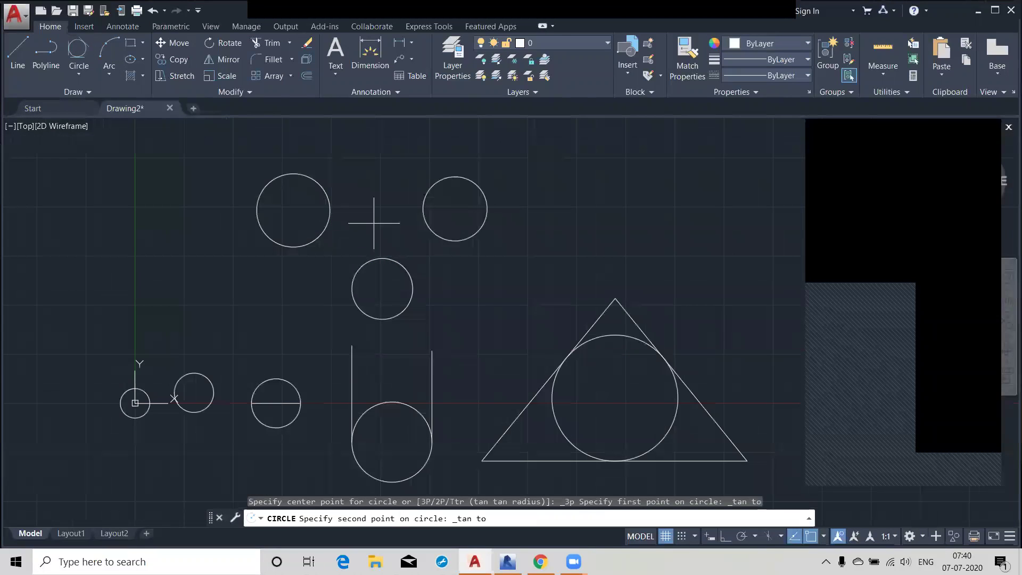
{"action": "left_click", "coordinate": [425, 212]}
{"action": "left_click", "coordinate": [382, 260]}
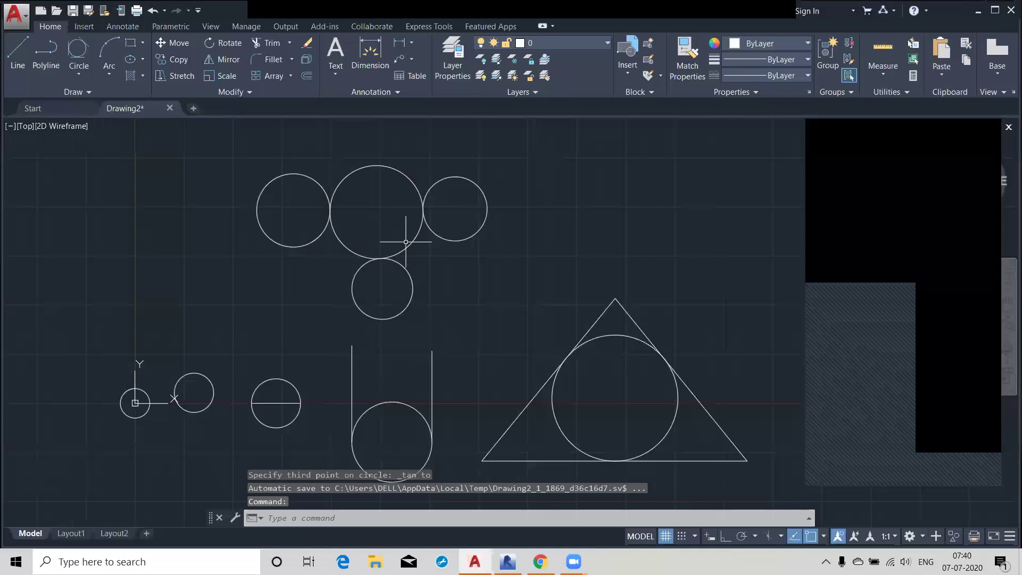
Step: Draw a large Tan, Tan, Tan circle enclosing the three outer circles of the group, tangent to their outer sides
{"action": "scroll", "coordinate": [406, 241], "scroll_direction": "down", "scroll_amount": 3}
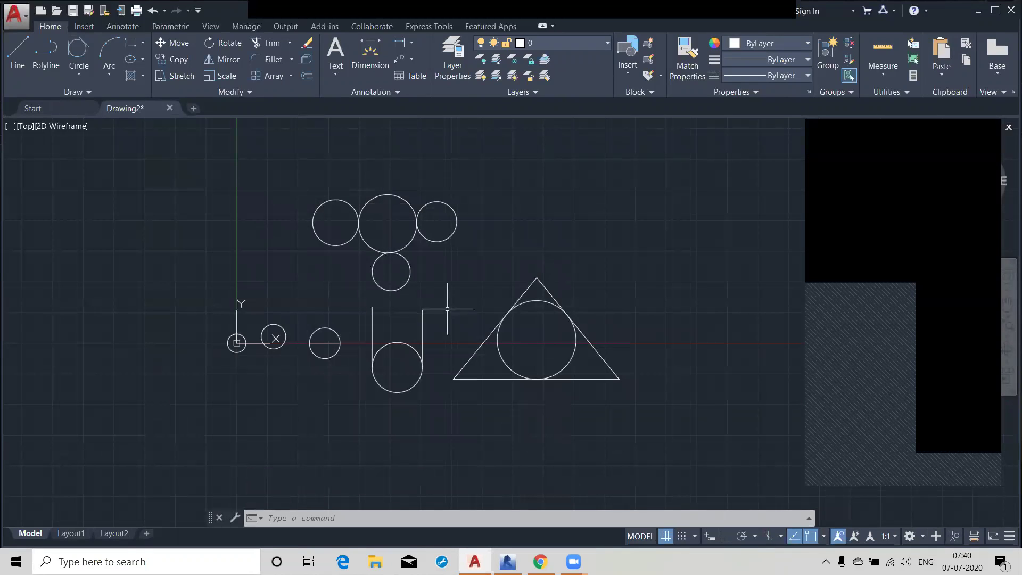
{"action": "left_click", "coordinate": [68, 54]}
{"action": "left_click", "coordinate": [313, 222]}
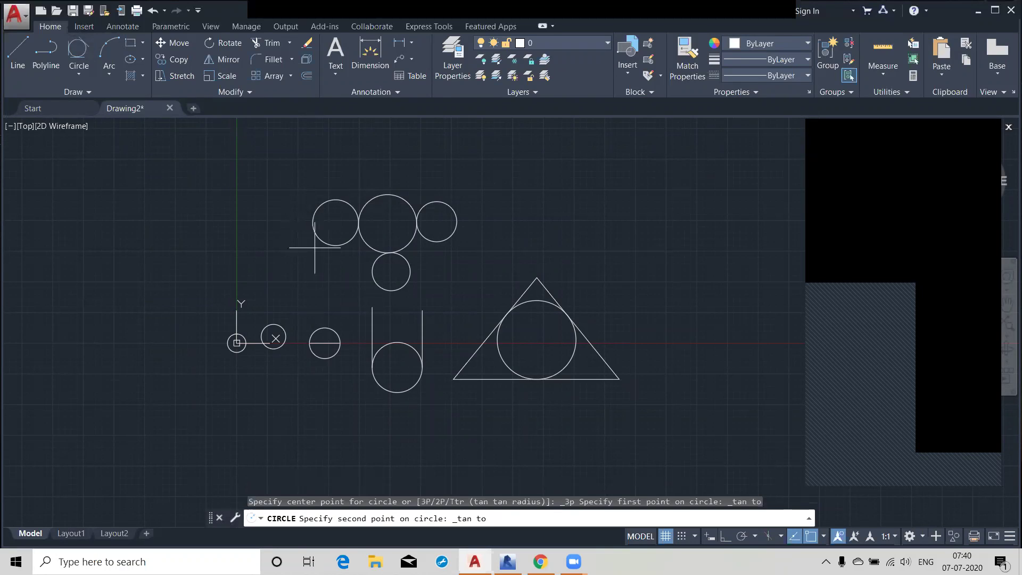
{"action": "left_click", "coordinate": [394, 292]}
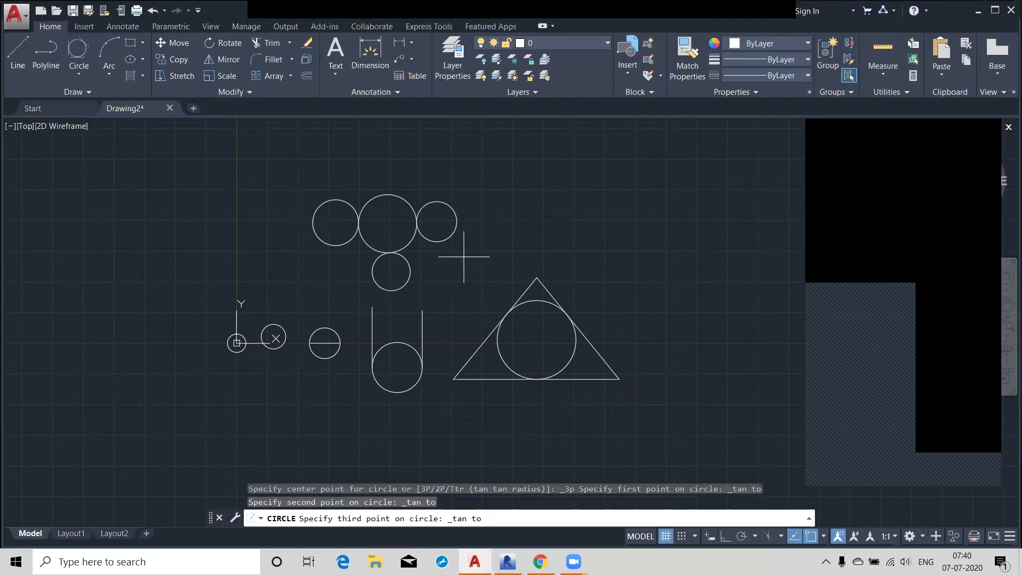
{"action": "left_click", "coordinate": [457, 216]}
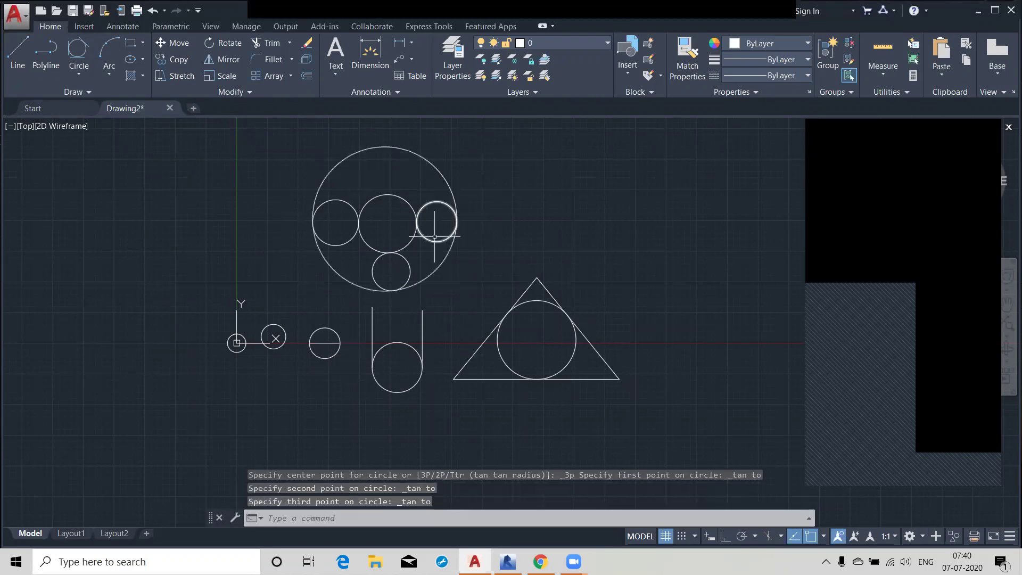
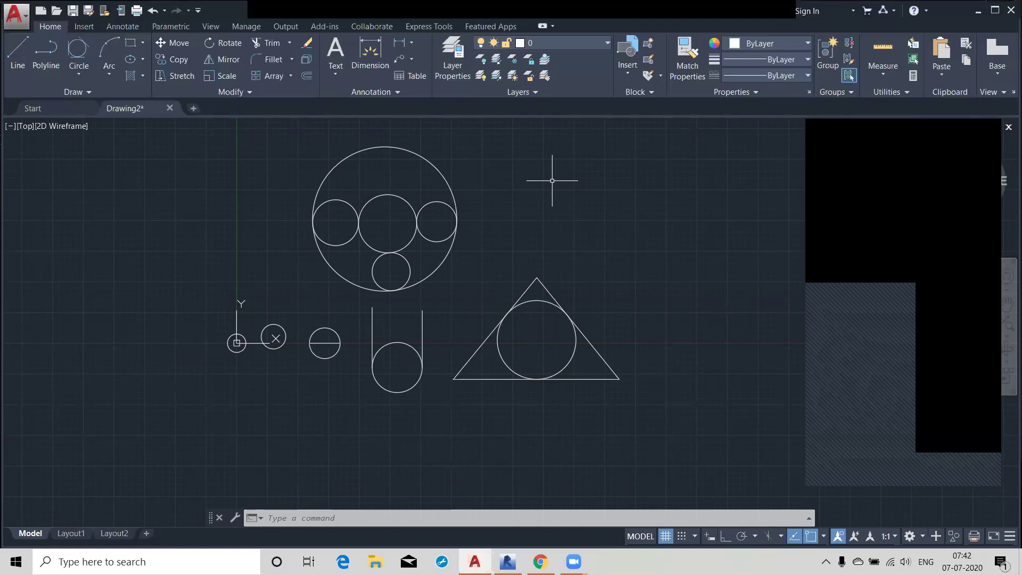
Step: Draw an upright rectangle in the empty area to the left of the origin
{"action": "left_click", "coordinate": [131, 44]}
{"action": "left_click", "coordinate": [84, 216]}
{"action": "middle_click_drag", "start_coordinate": [273, 310], "coordinate": [430, 277]}
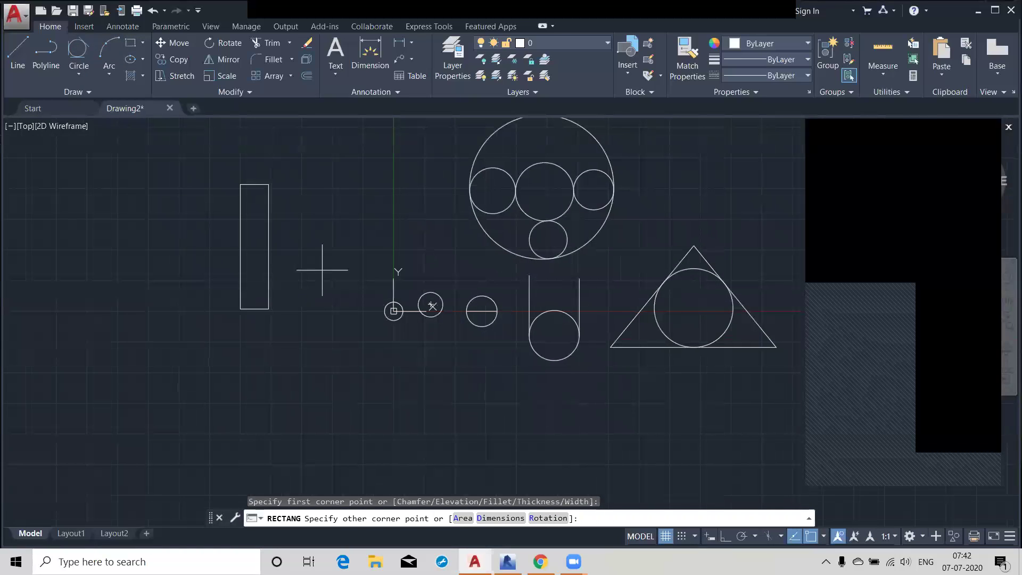
{"action": "left_click", "coordinate": [374, 384]}
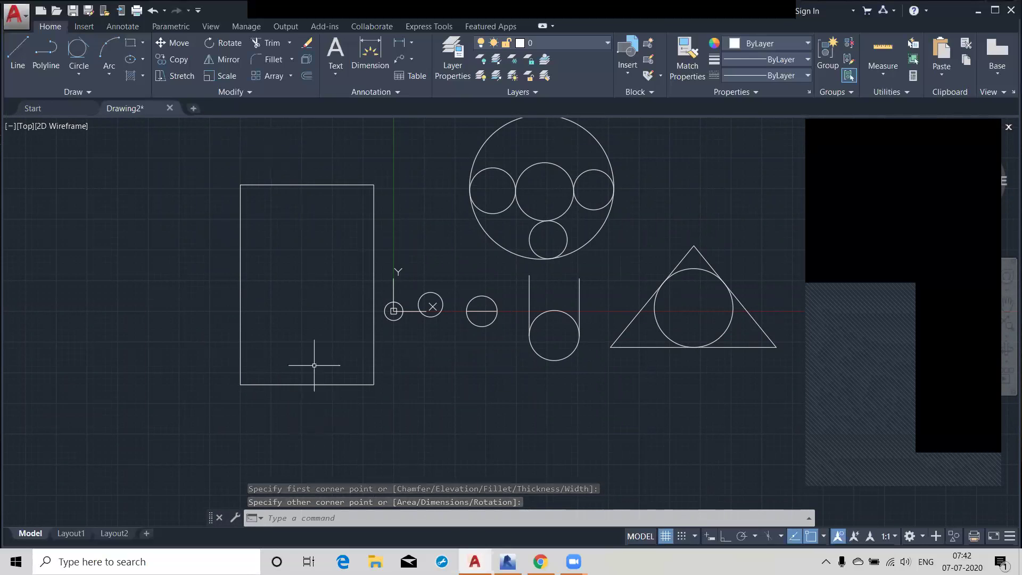
Step: Draw a Tan, Tan, Tan circle touching the rectangle's bottom edge and both vertical sides, and delete it again
{"action": "left_click", "coordinate": [76, 52]}
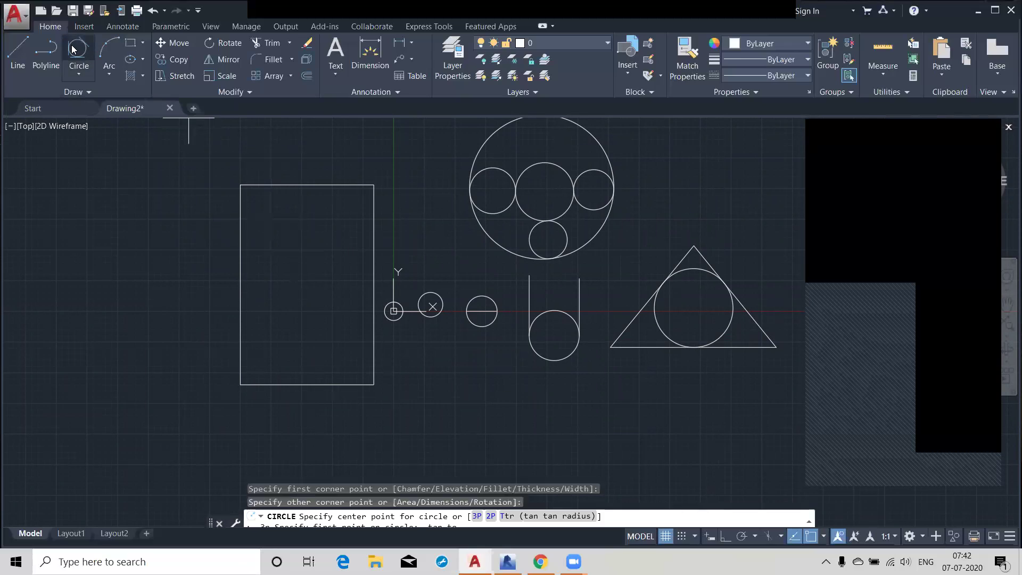
{"action": "left_click", "coordinate": [331, 384]}
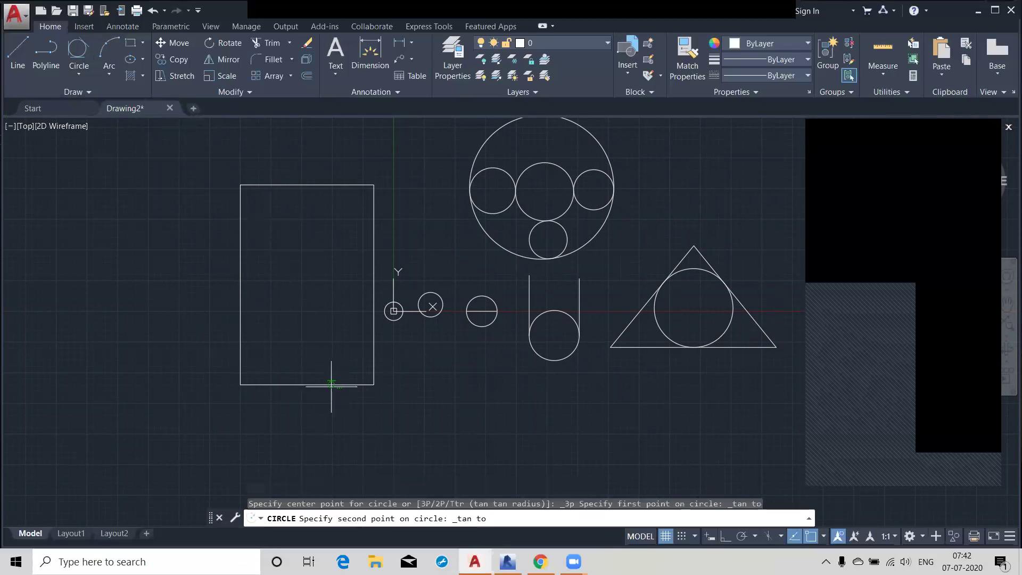
{"action": "left_click", "coordinate": [374, 352]}
{"action": "left_click", "coordinate": [239, 340]}
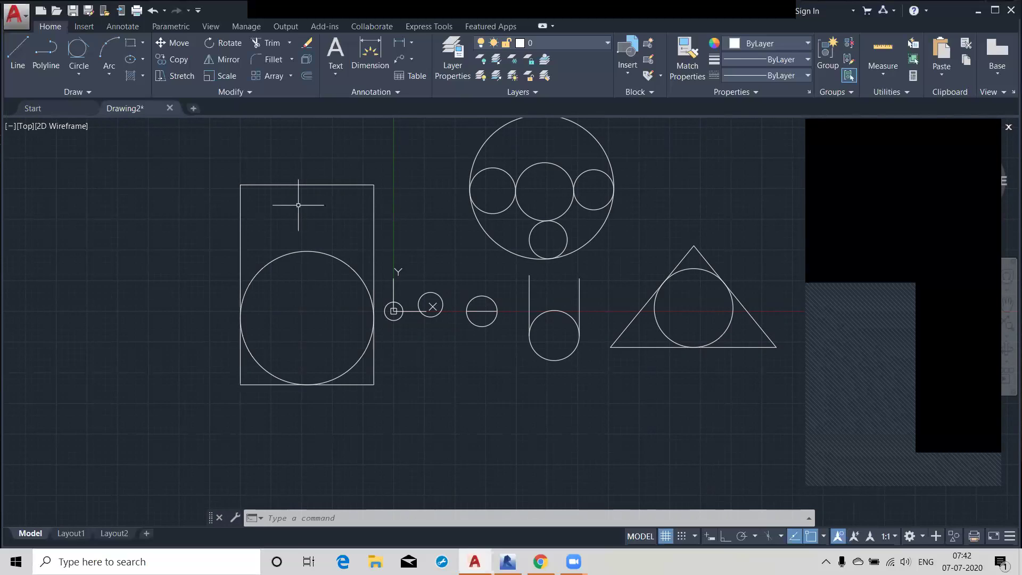
{"action": "left_click", "coordinate": [307, 250]}
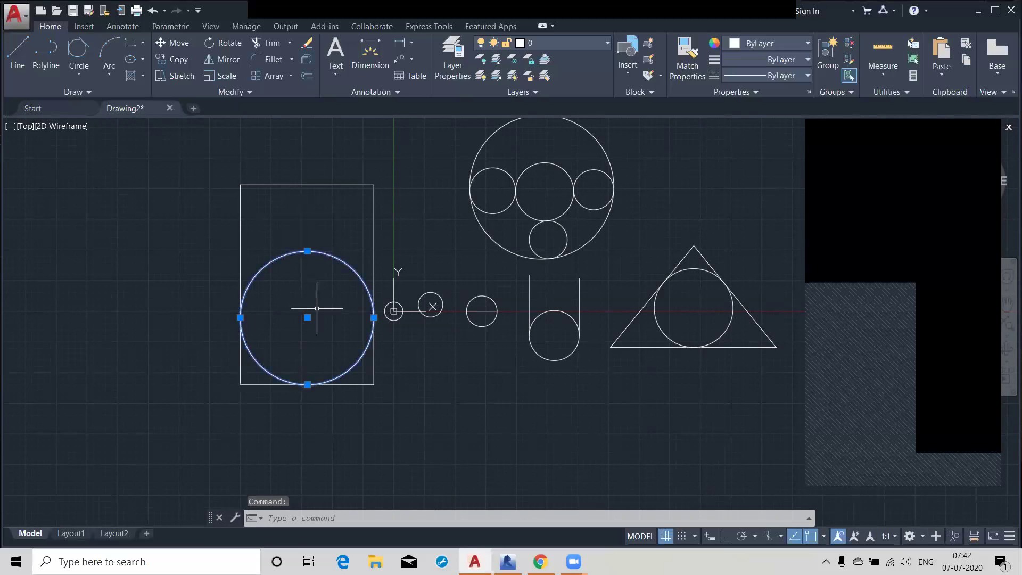
{"action": "key", "text": "Delete"}
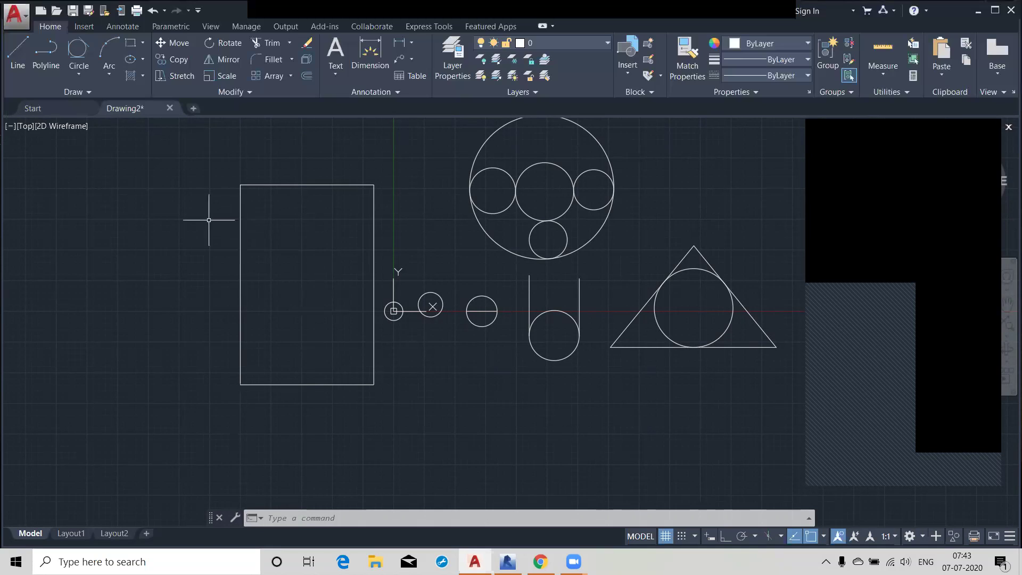
Step: Draw a 3-Point circle around the upright rectangle through its lower-left, lower-right and upper-right corners
{"action": "left_click", "coordinate": [89, 80]}
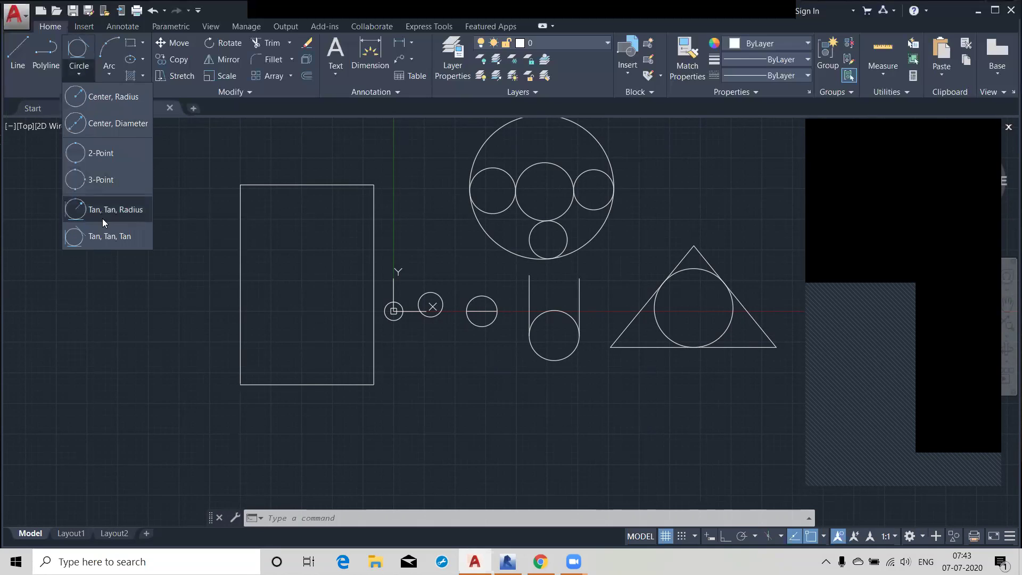
{"action": "left_click", "coordinate": [174, 301]}
{"action": "scroll", "coordinate": [249, 274], "scroll_direction": "down", "scroll_amount": 1}
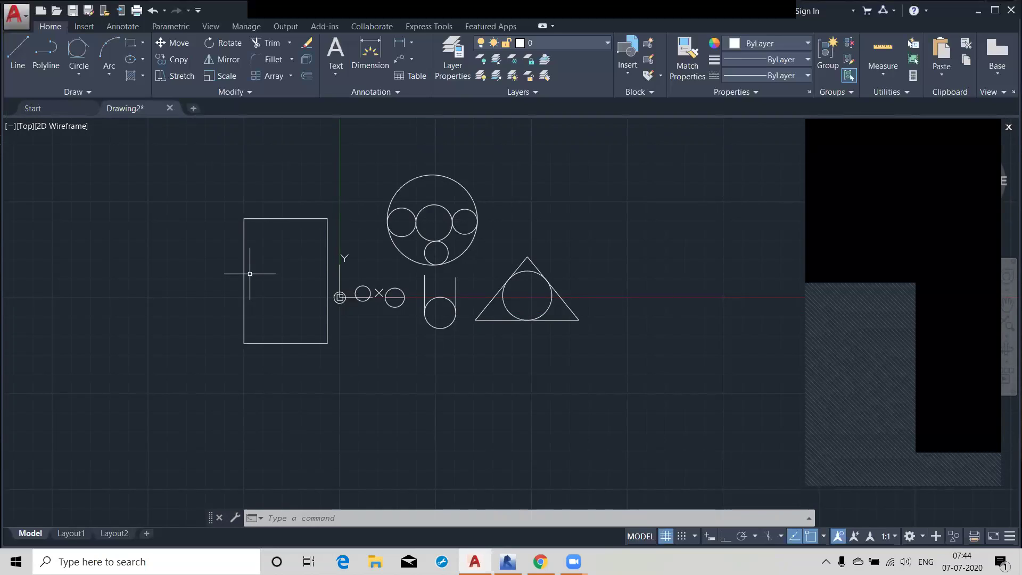
{"action": "mouse_move", "coordinate": [263, 276]}
{"action": "middle_mouse_down"}
{"action": "mouse_move", "coordinate": [272, 286]}
{"action": "mouse_move", "coordinate": [433, 287]}
{"action": "middle_mouse_up"}
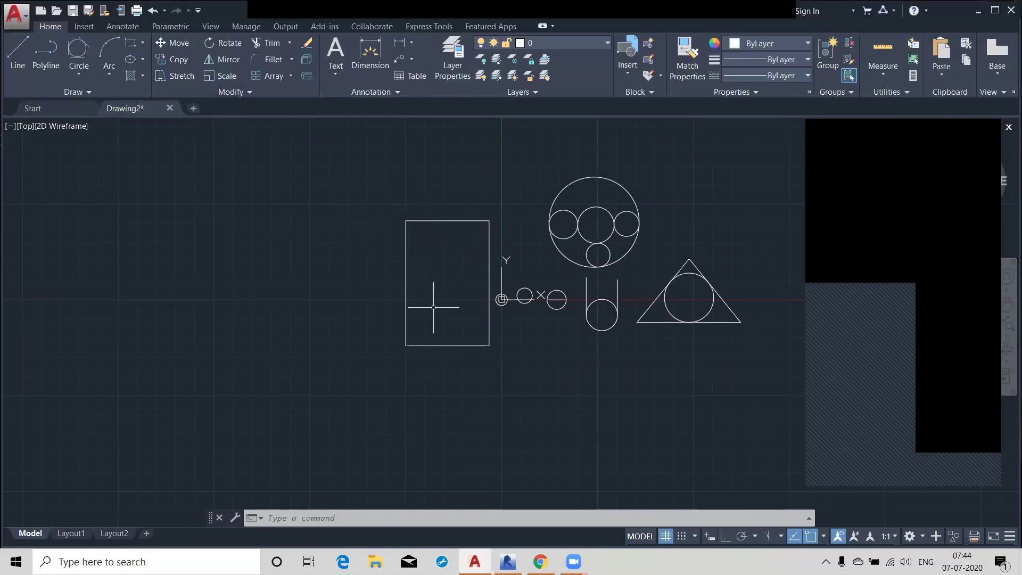
{"action": "left_click", "coordinate": [78, 75]}
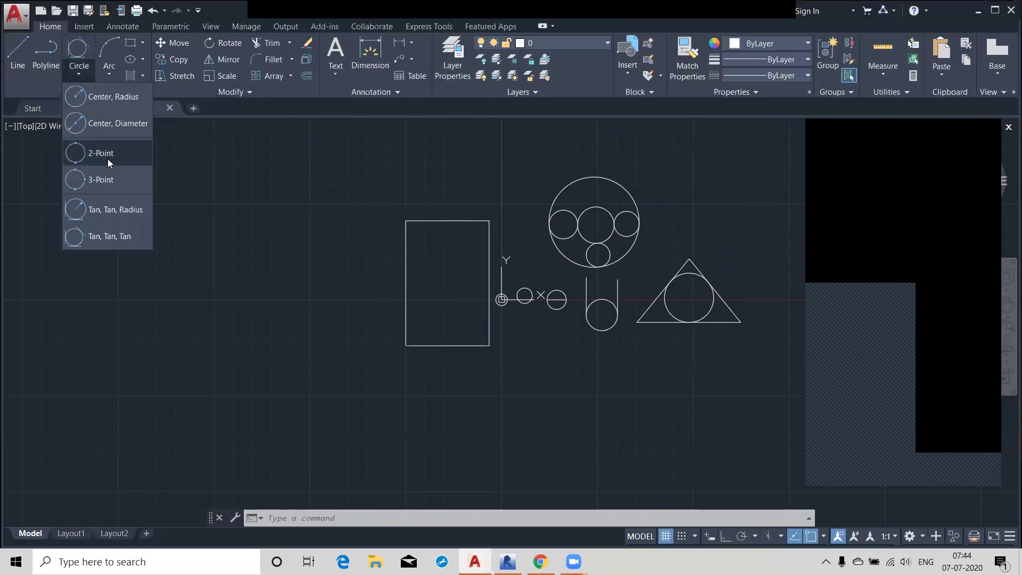
{"action": "left_click", "coordinate": [104, 176]}
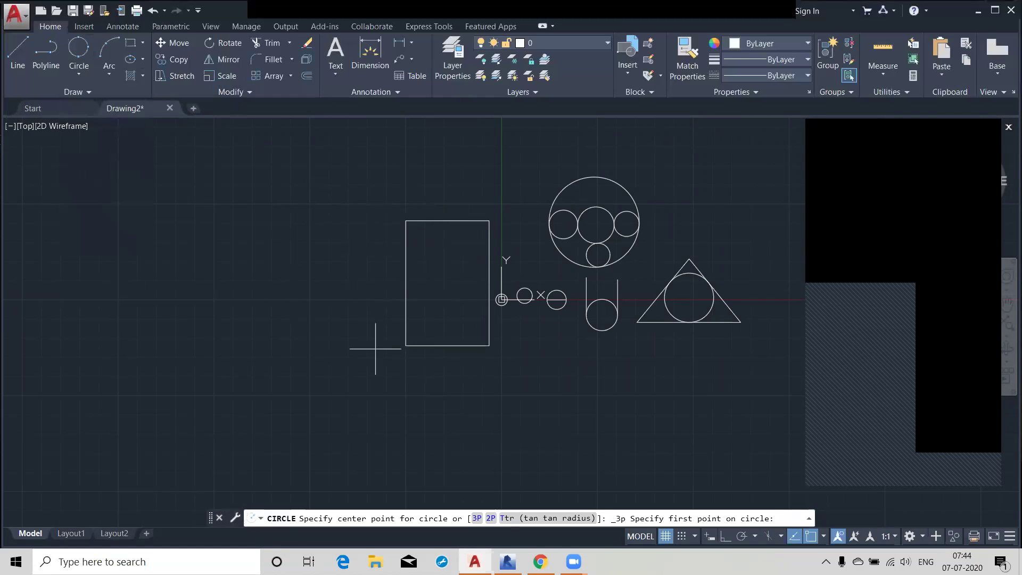
{"action": "left_click", "coordinate": [405, 345]}
{"action": "left_click", "coordinate": [489, 345]}
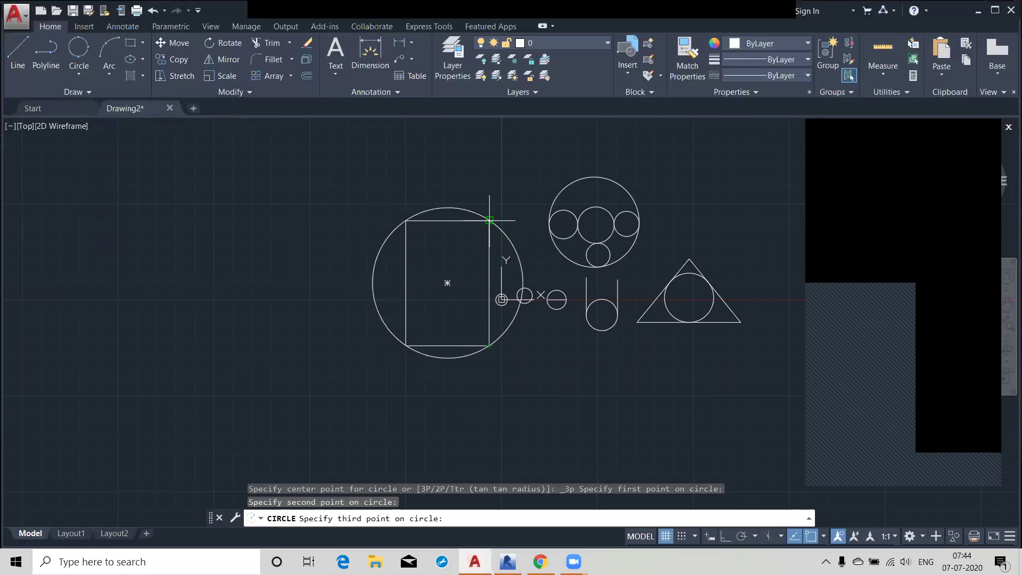
{"action": "left_click", "coordinate": [489, 222]}
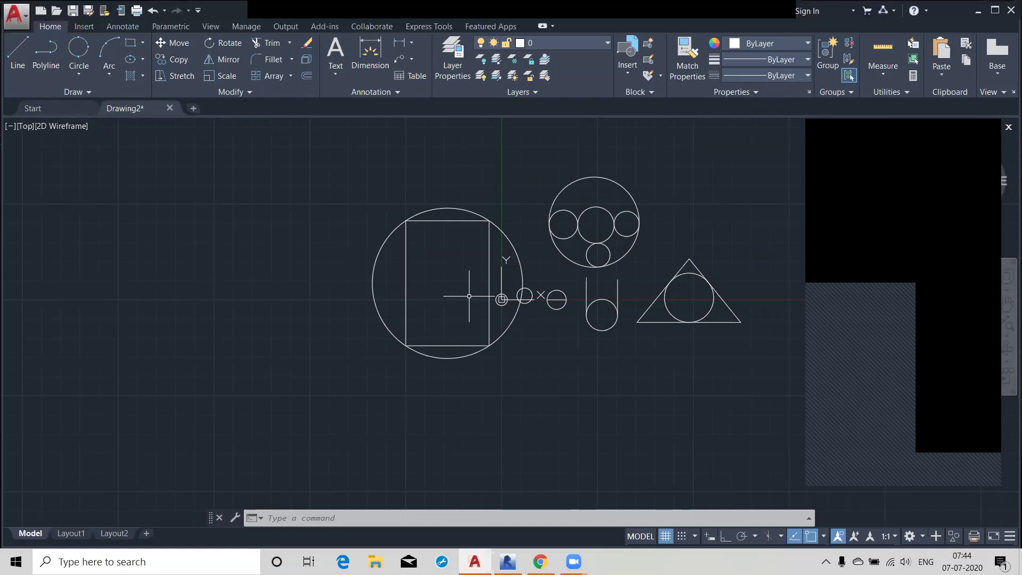
Step: Try to draw a rectangle in the empty area beyond the triangle, entering 25 for its other corner
{"action": "scroll", "coordinate": [265, 212], "scroll_direction": "down", "scroll_amount": 2}
{"action": "middle_click_drag", "start_coordinate": [408, 303], "coordinate": [275, 327]}
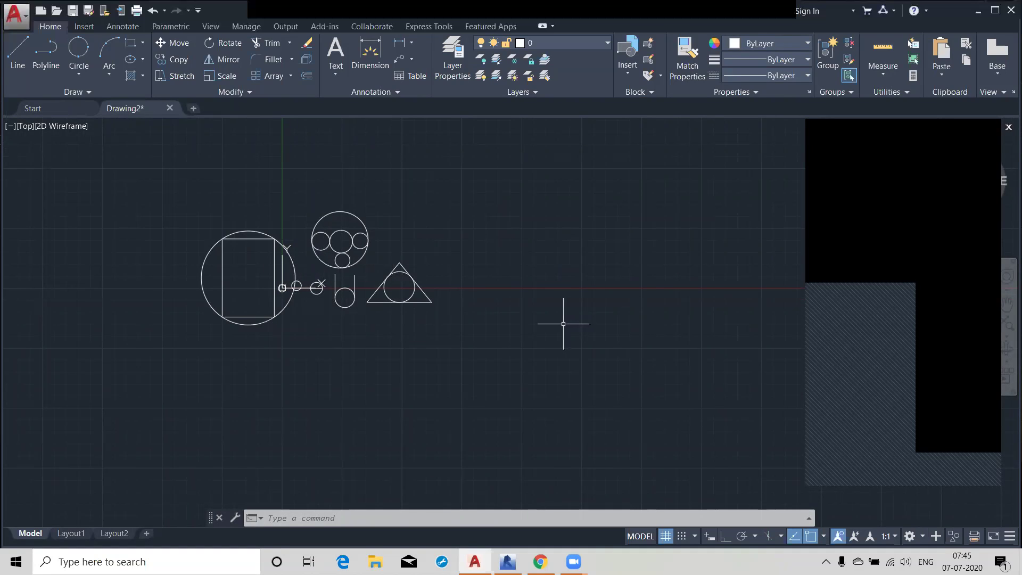
{"action": "middle_click_drag", "start_coordinate": [532, 355], "coordinate": [411, 359]}
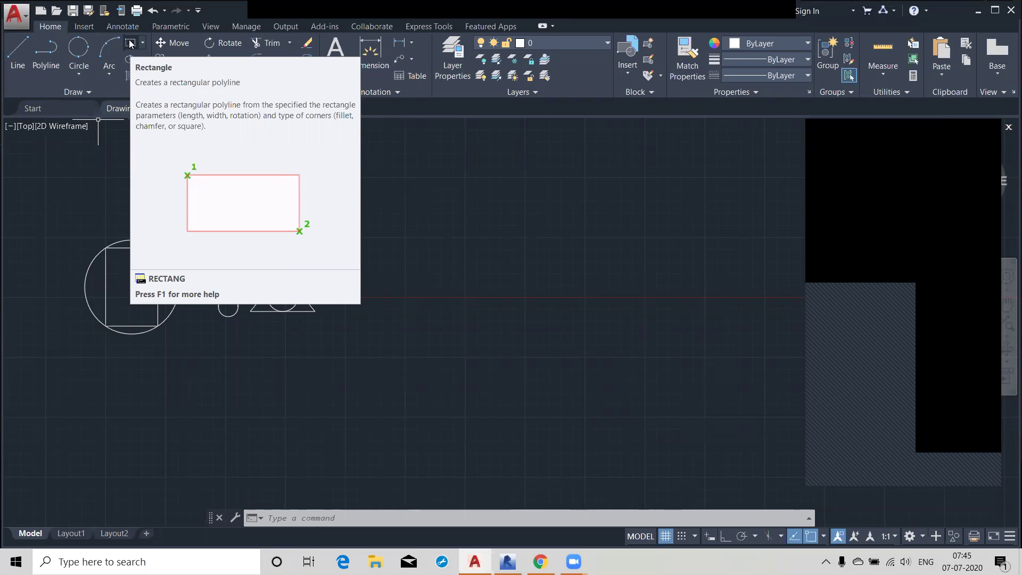
{"action": "left_click", "coordinate": [130, 44]}
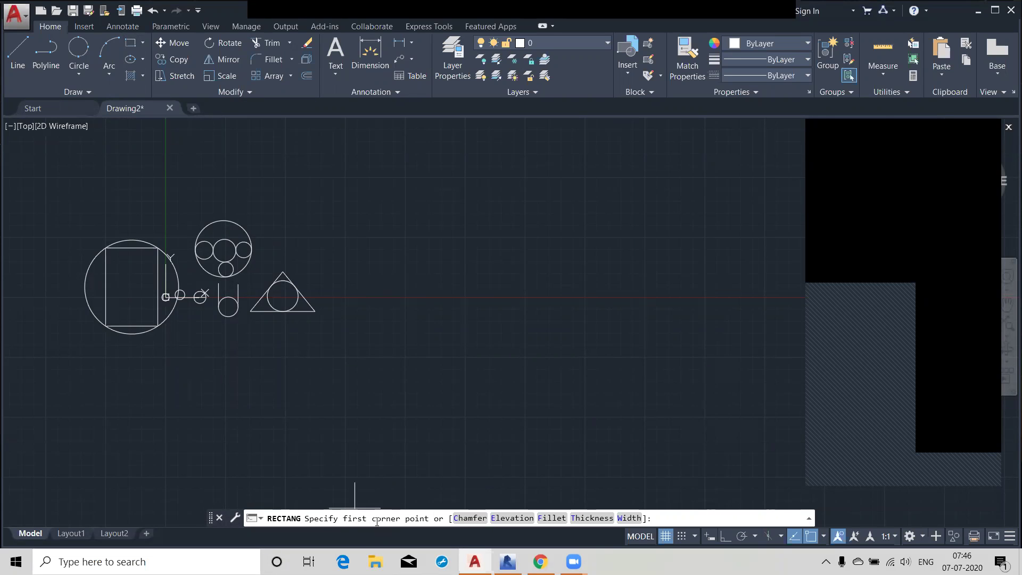
{"action": "left_click", "coordinate": [417, 292]}
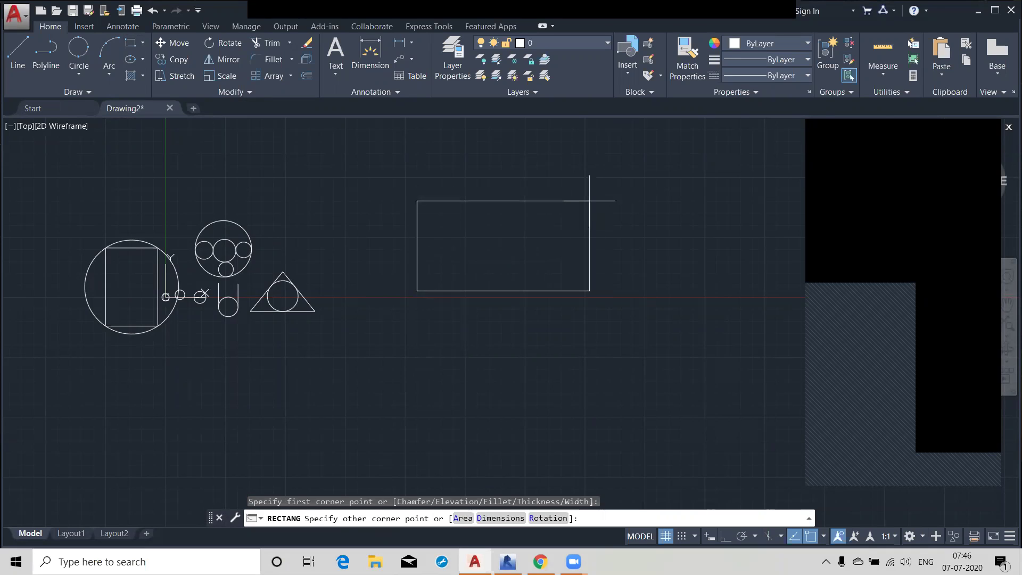
{"action": "type", "text": "25"}
{"action": "key", "text": "Return"}
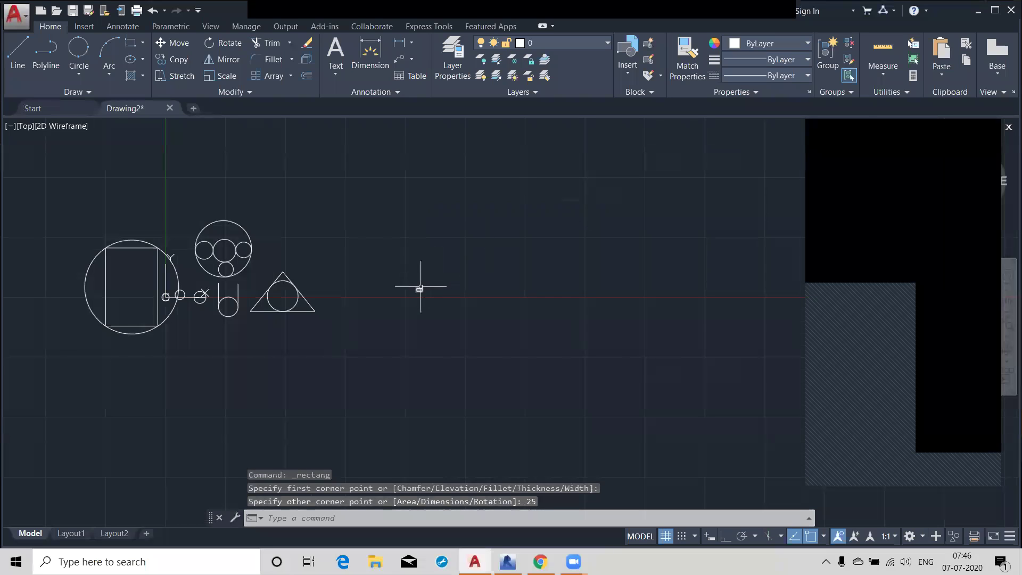
{"action": "scroll", "coordinate": [417, 287], "scroll_direction": "up", "scroll_amount": 10}
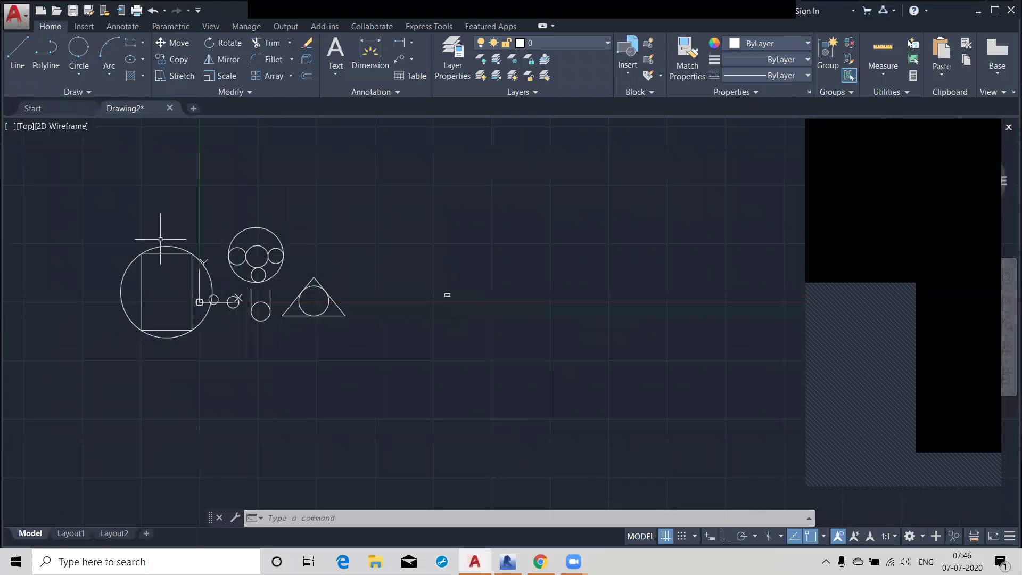
Step: Erase all the practice circles, lines, triangle and upright rectangle, as well as the tiny rectangle beyond the triangle
{"action": "left_click", "coordinate": [63, 208]}
{"action": "left_click", "coordinate": [407, 395]}
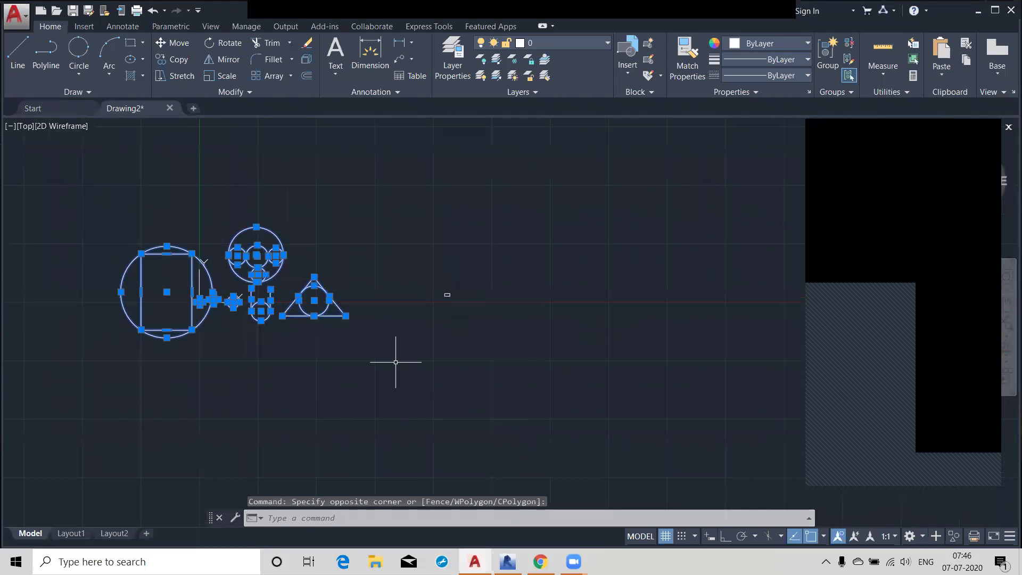
{"action": "key", "text": "Delete"}
{"action": "left_click", "coordinate": [395, 267]}
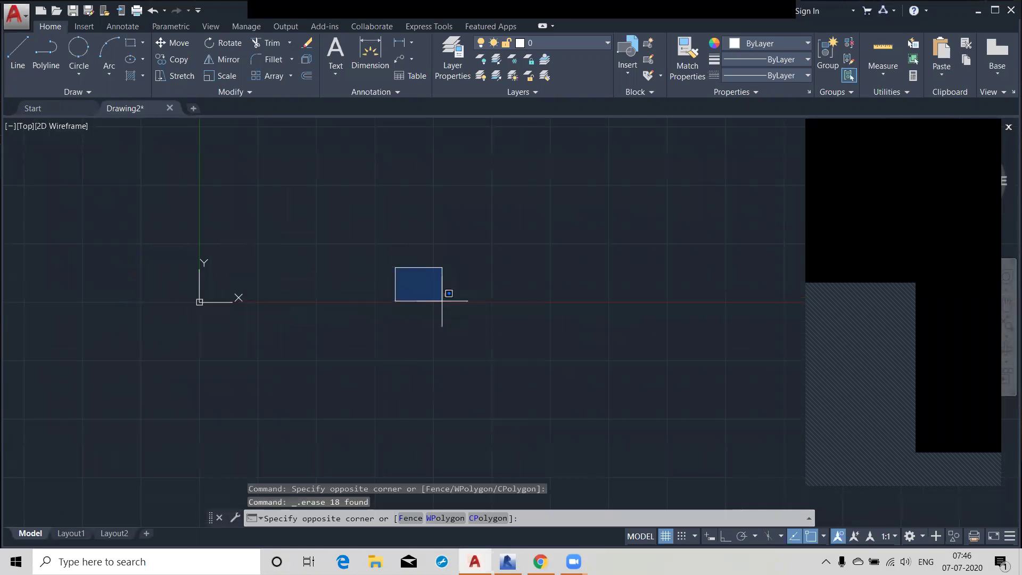
{"action": "left_click", "coordinate": [509, 343]}
{"action": "key", "text": "Delete"}
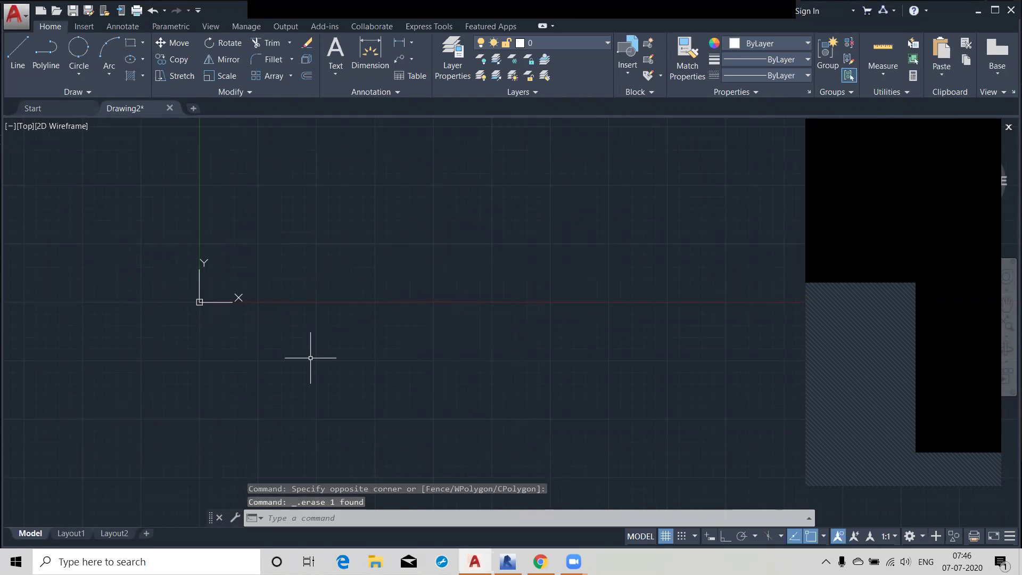
{"action": "type", "text": "REC"}
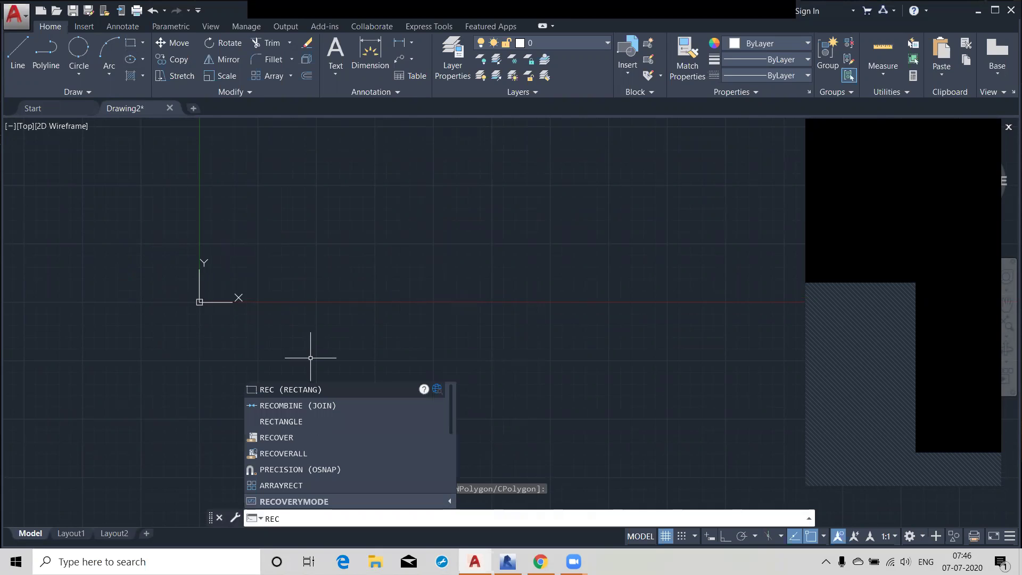
{"action": "key", "text": "Return"}
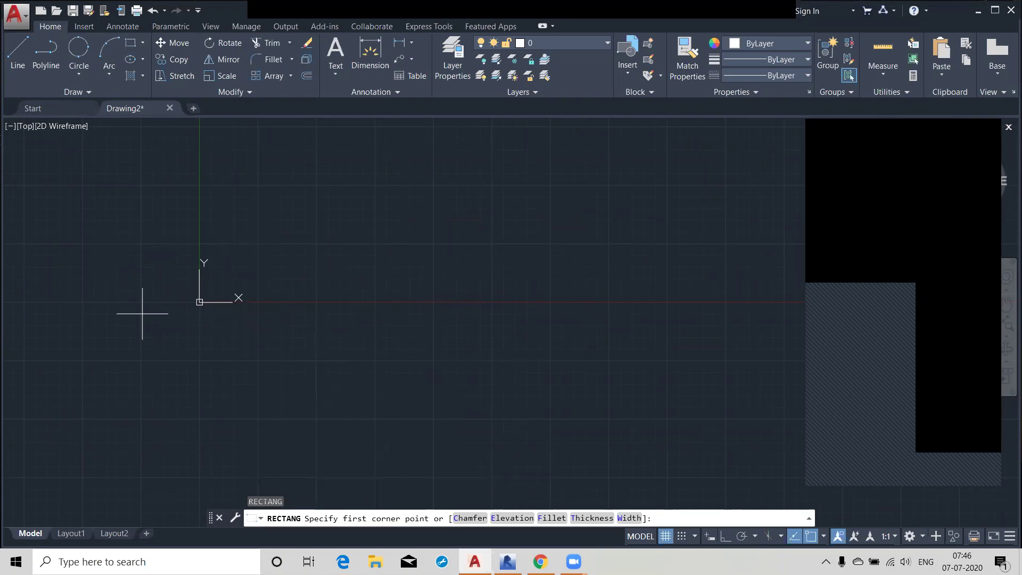
{"action": "type", "text": "0,0"}
{"action": "key", "text": "Return"}
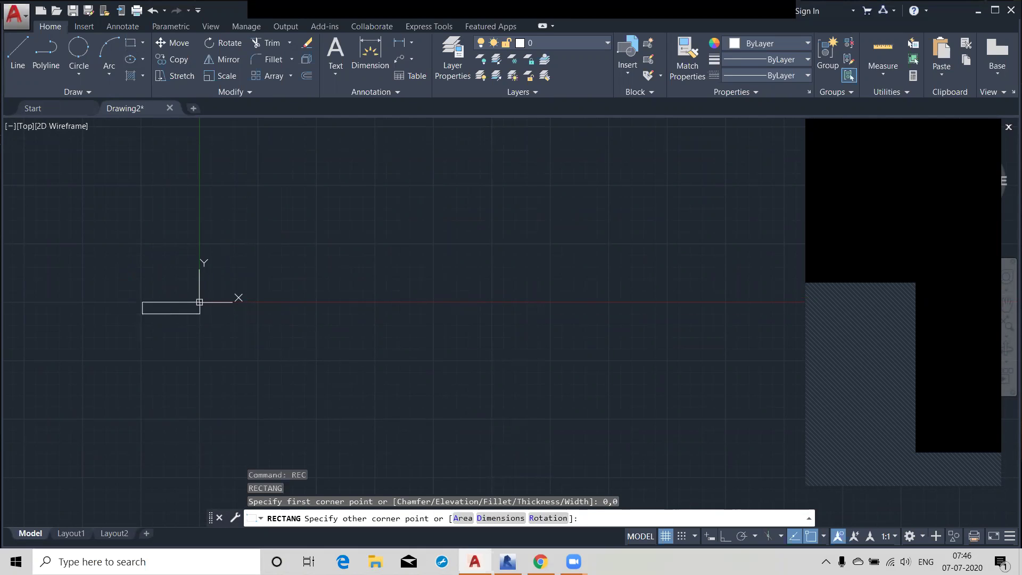
{"action": "middle_click_drag", "start_coordinate": [296, 271], "coordinate": [440, 316]}
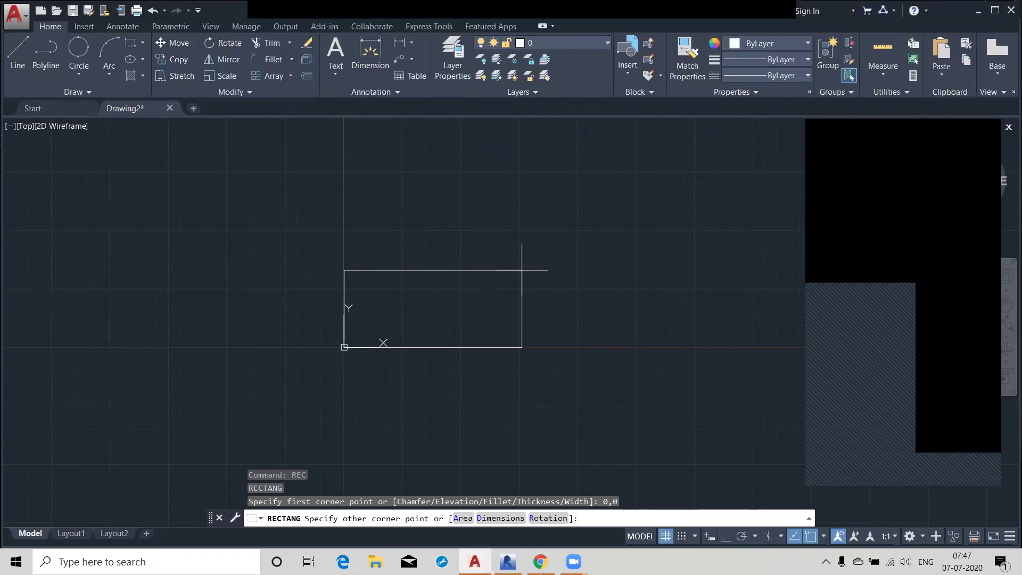
{"action": "key", "text": "F8"}
{"action": "type", "text": "@"}
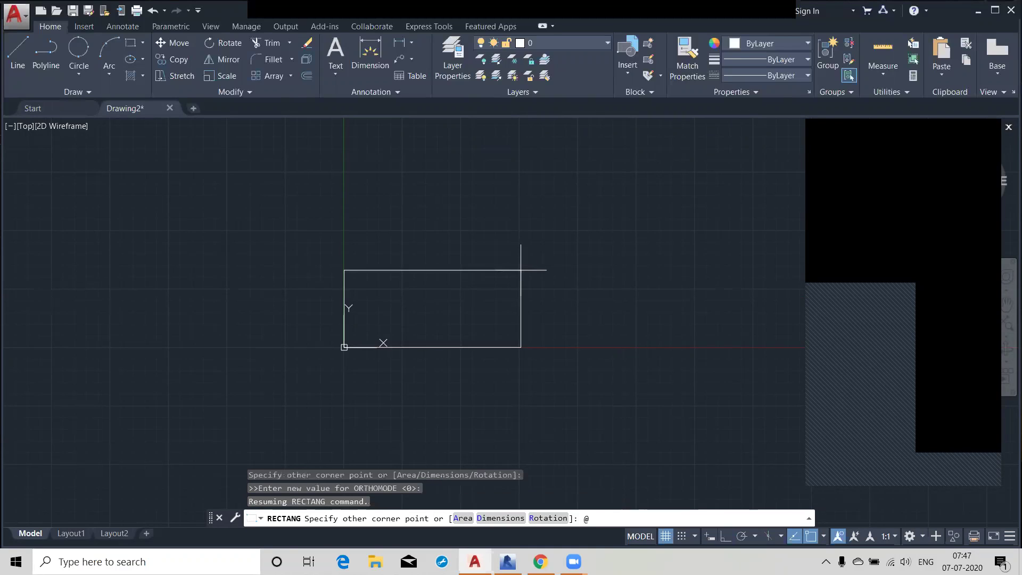
{"action": "type", "text": "45,30"}
{"action": "key", "text": "Return"}
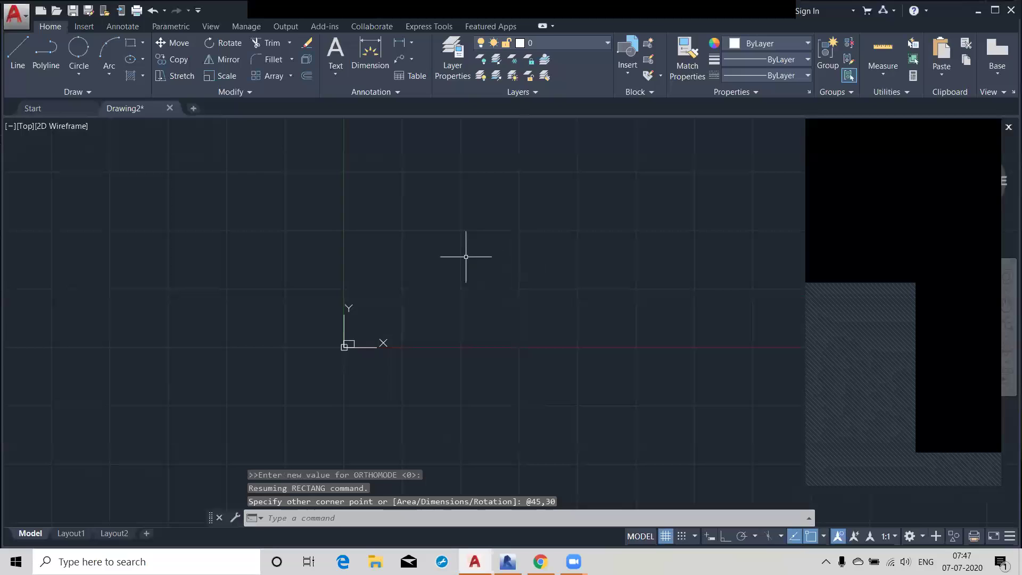
{"action": "scroll", "coordinate": [344, 343], "scroll_direction": "up", "scroll_amount": 10}
{"action": "middle_click_drag", "start_coordinate": [360, 353], "coordinate": [361, 284]}
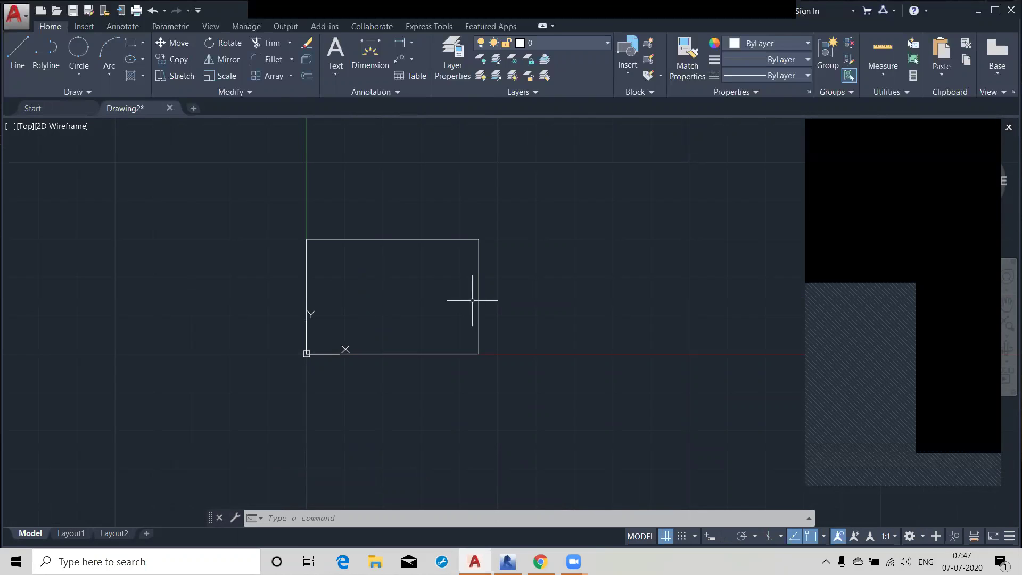
Step: Draw a second rectangle beside the first using the Area option, with an area of 600 calculated from a length of 30
{"action": "middle_click_drag", "start_coordinate": [543, 351], "coordinate": [325, 359]}
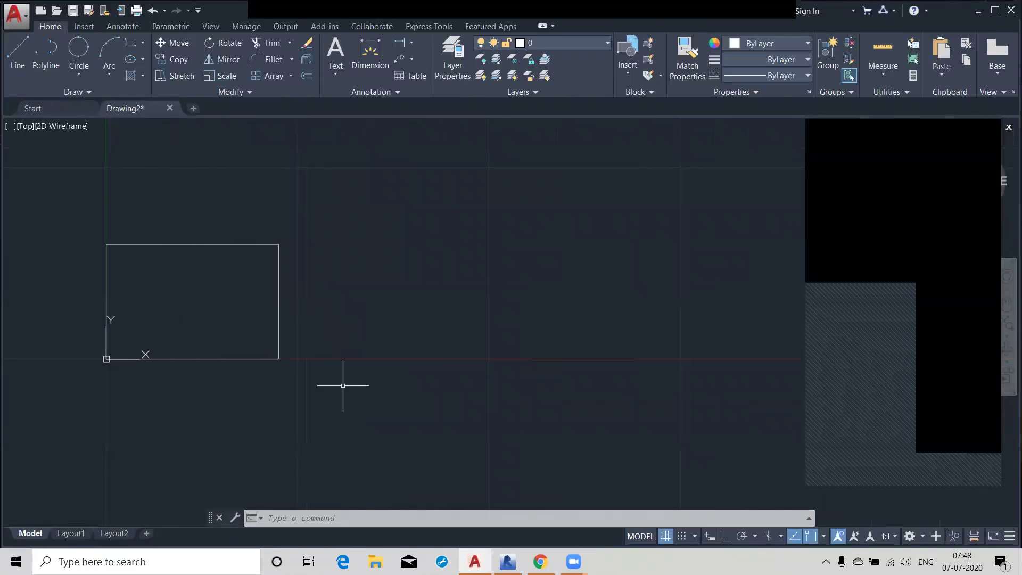
{"action": "left_click", "coordinate": [130, 45]}
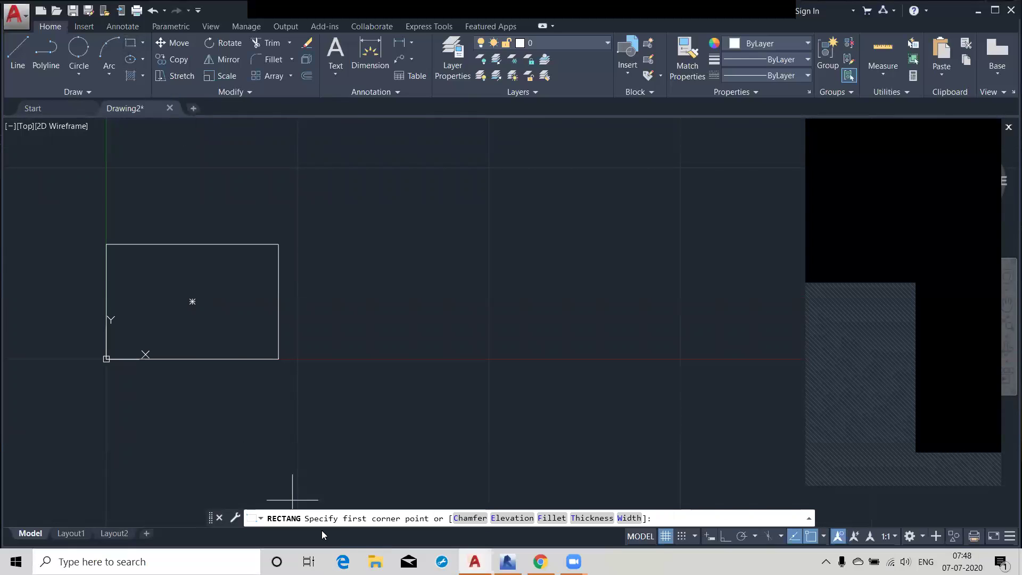
{"action": "left_click", "coordinate": [402, 362]}
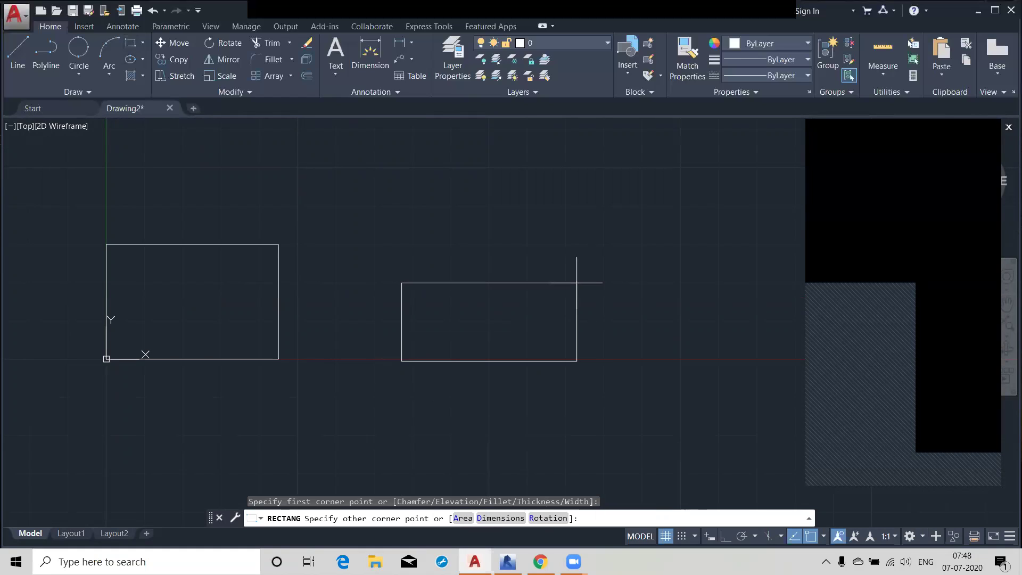
{"action": "type", "text": "a"}
{"action": "key", "text": "Return"}
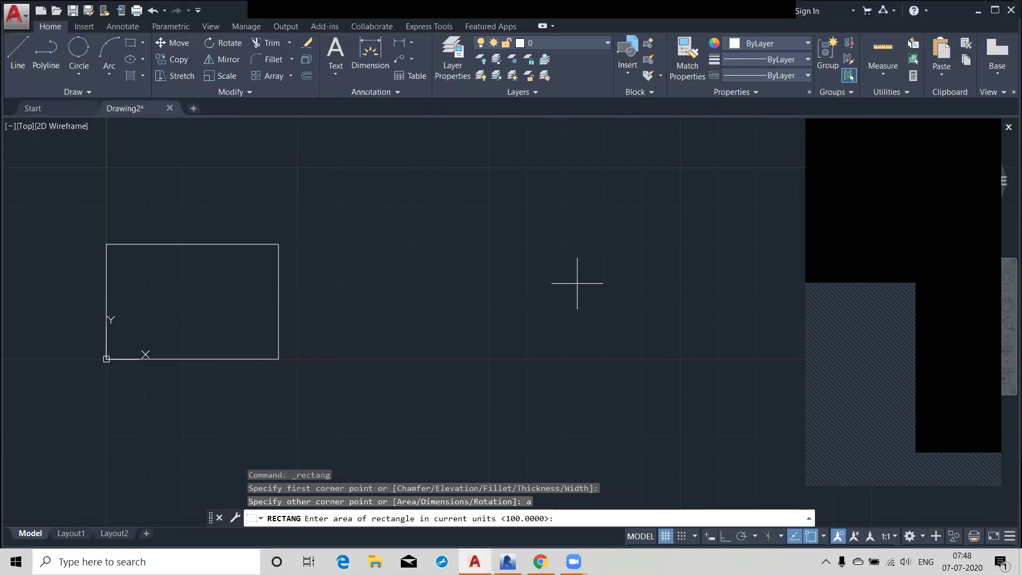
{"action": "type", "text": "600"}
{"action": "key", "text": "Return"}
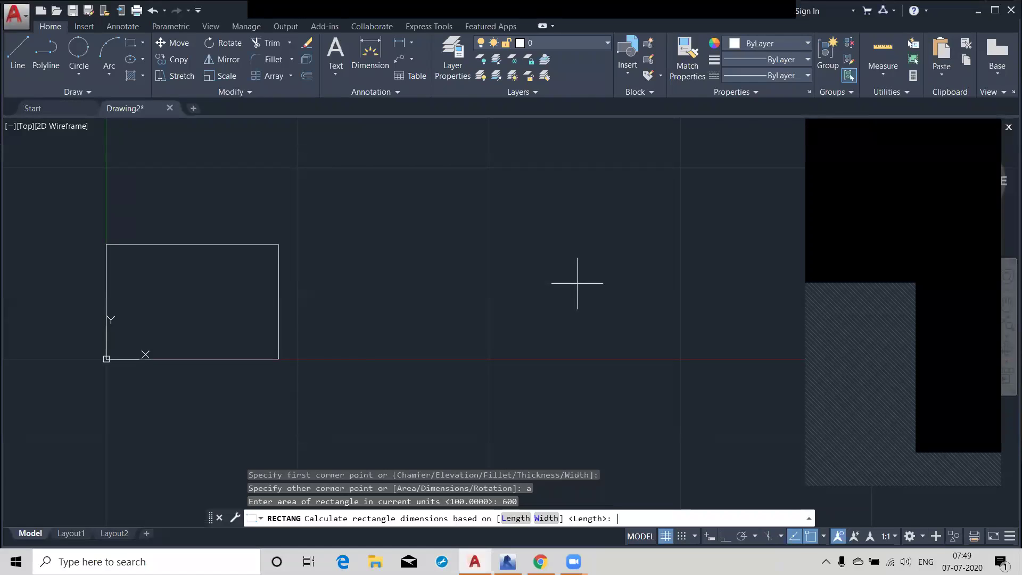
{"action": "type", "text": "l"}
{"action": "key", "text": "Return"}
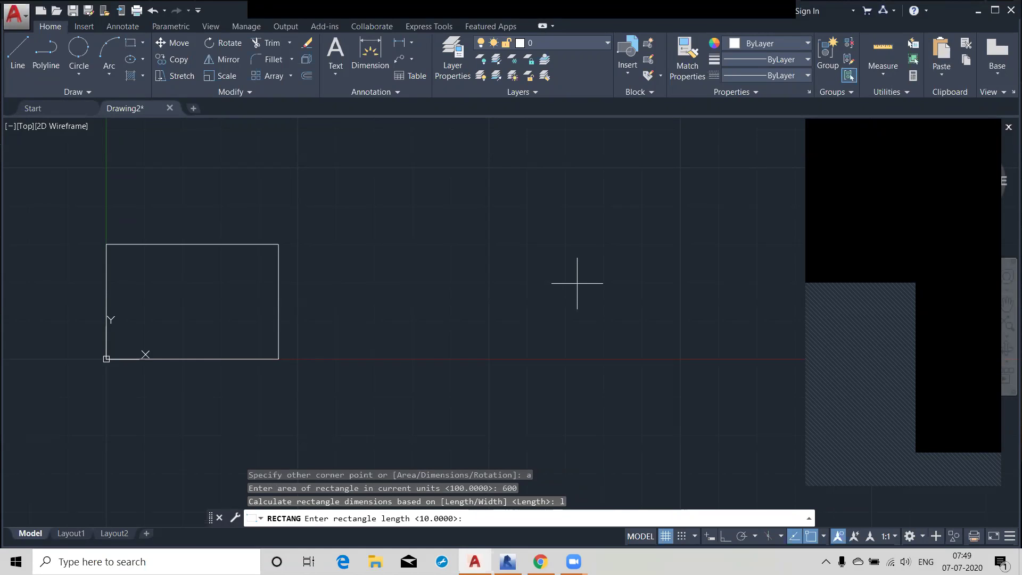
{"action": "type", "text": "30"}
{"action": "key", "text": "Return"}
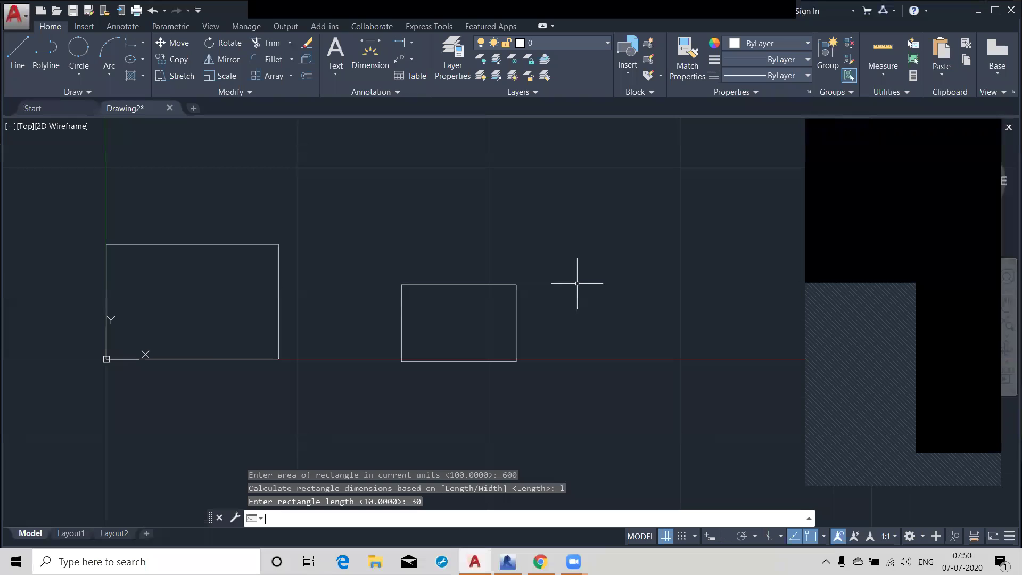
Step: Draw a rectangle above and beyond the second one using the Dimensions option, with length 35 and width 20
{"action": "type", "text": "REC"}
{"action": "key", "text": "Return"}
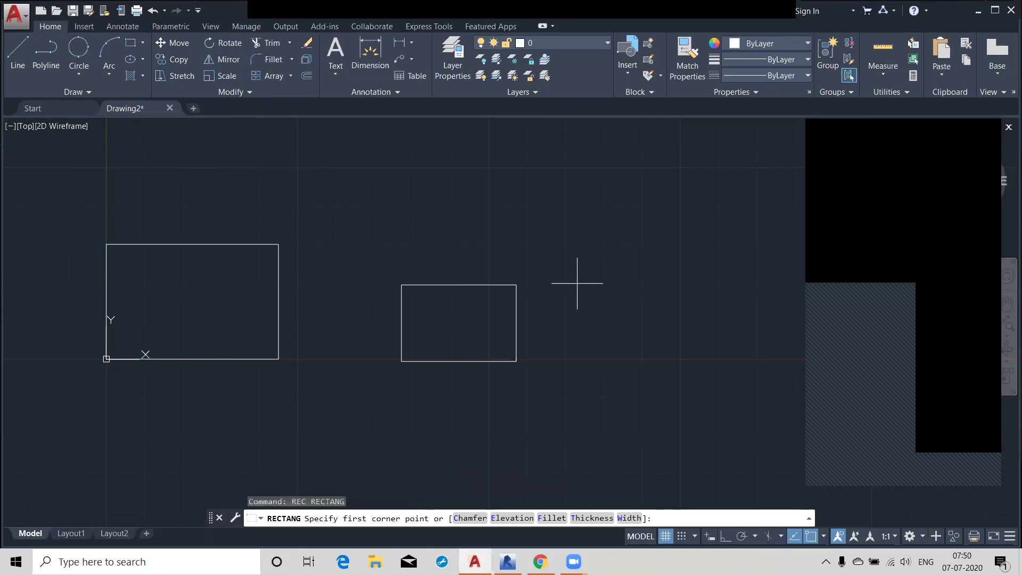
{"action": "left_click", "coordinate": [571, 262]}
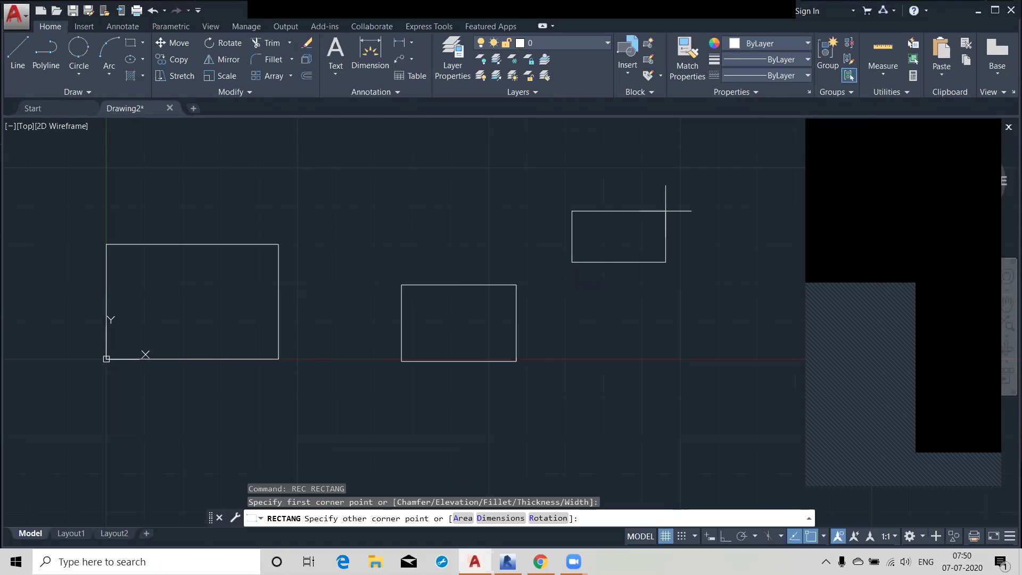
{"action": "type", "text": "d"}
{"action": "key", "text": "Return"}
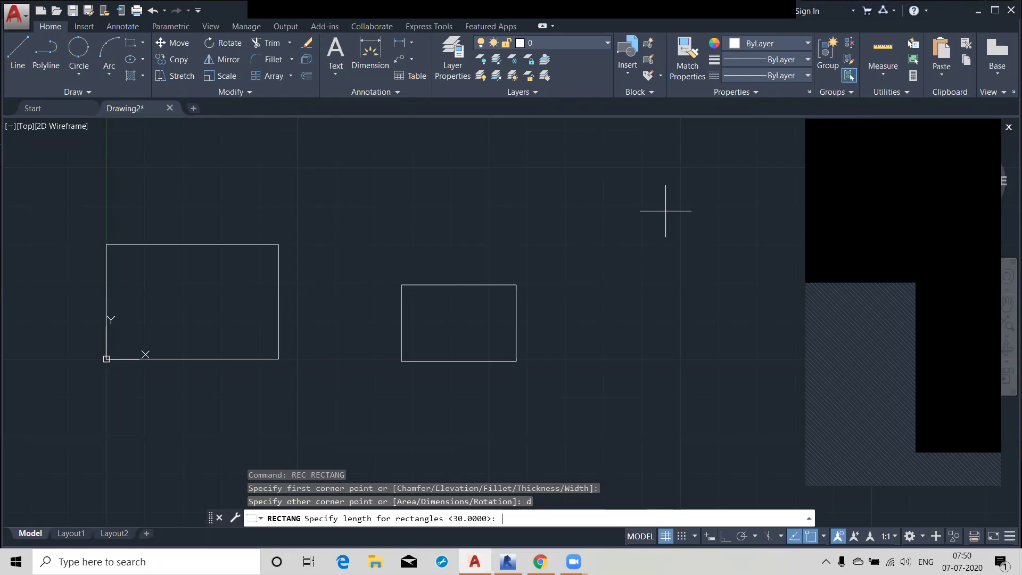
{"action": "type", "text": "35"}
{"action": "key", "text": "Return"}
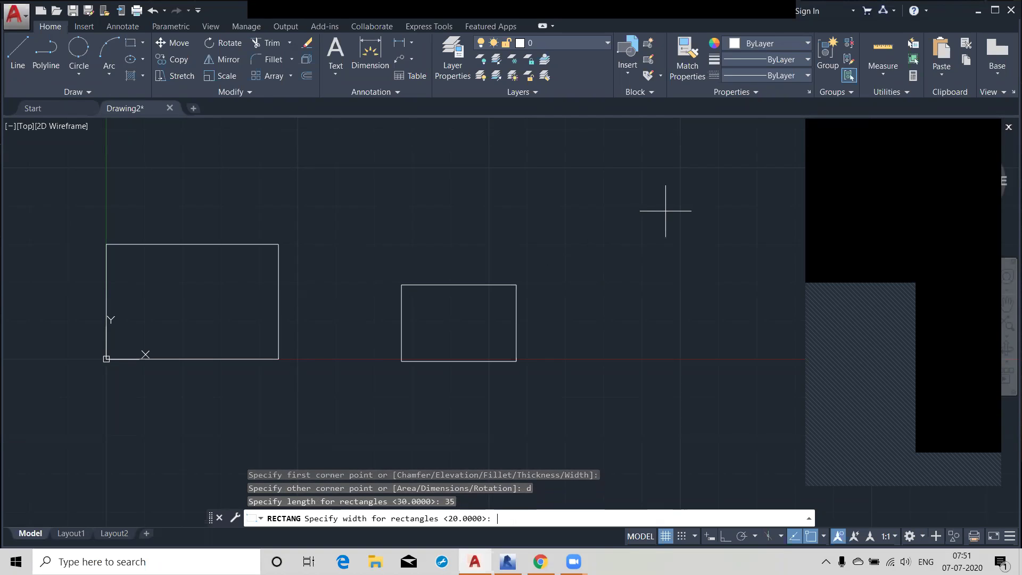
{"action": "type", "text": "20"}
{"action": "key", "text": "Return"}
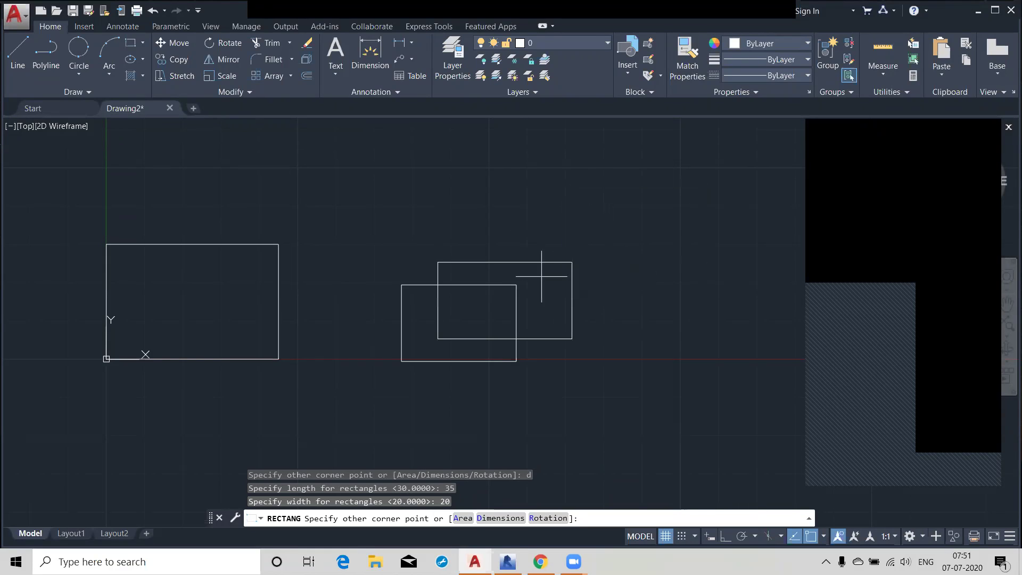
{"action": "left_click", "coordinate": [650, 211]}
Step: Draw a fourth rectangle beside the 35 by 20 one using the Dimensions option, with length 50 and width 30
{"action": "middle_click_drag", "start_coordinate": [681, 217], "coordinate": [529, 235]}
{"action": "scroll", "coordinate": [531, 234], "scroll_direction": "down", "scroll_amount": 2}
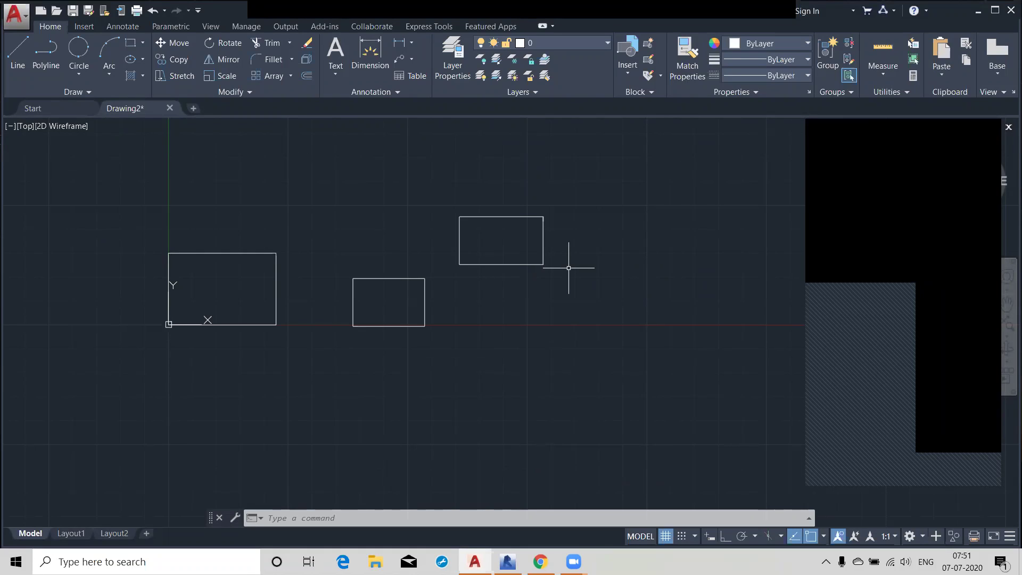
{"action": "type", "text": "rec"}
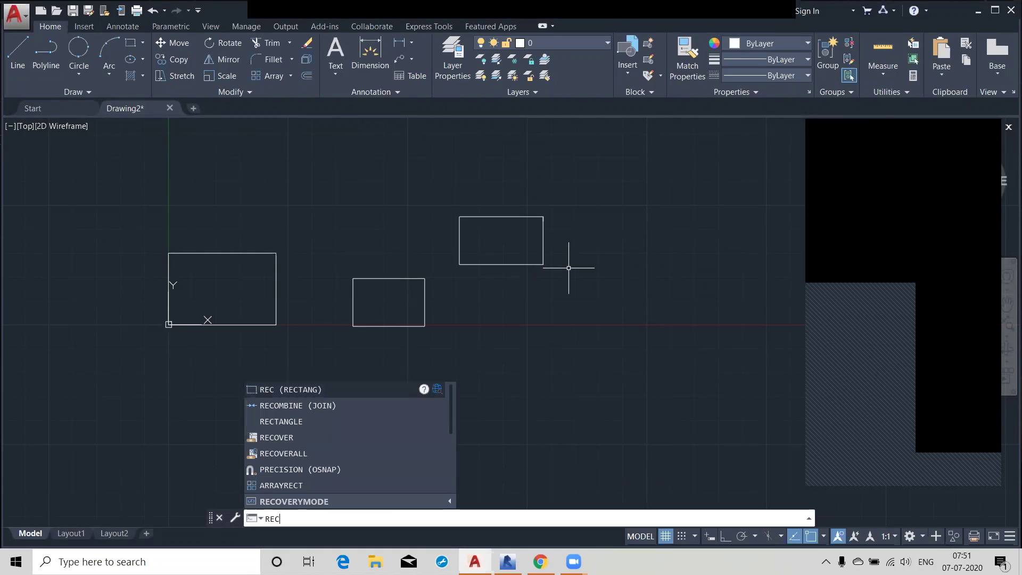
{"action": "key", "text": "Return"}
{"action": "middle_click_drag", "start_coordinate": [578, 358], "coordinate": [374, 393]}
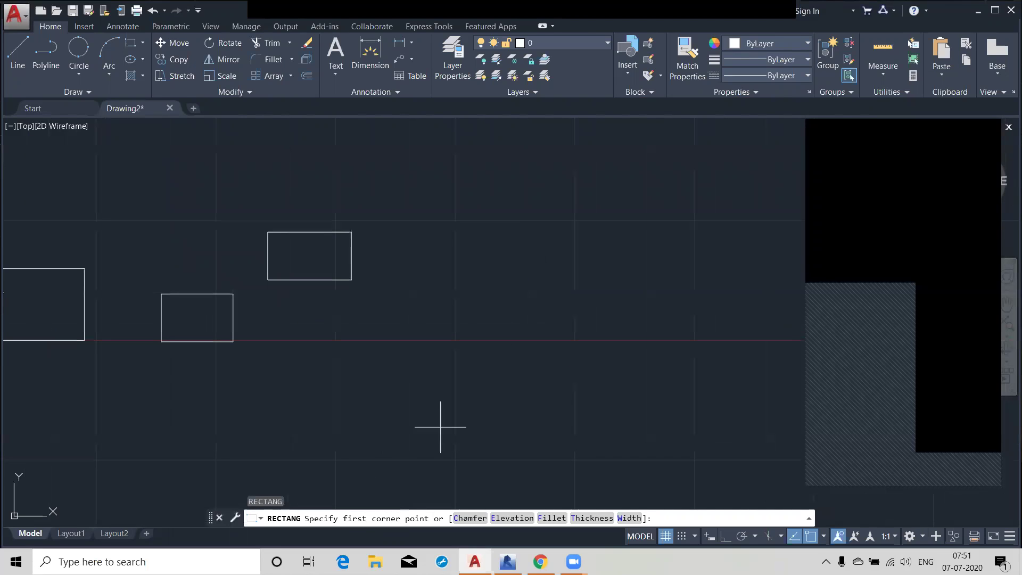
{"action": "left_click", "coordinate": [421, 310]}
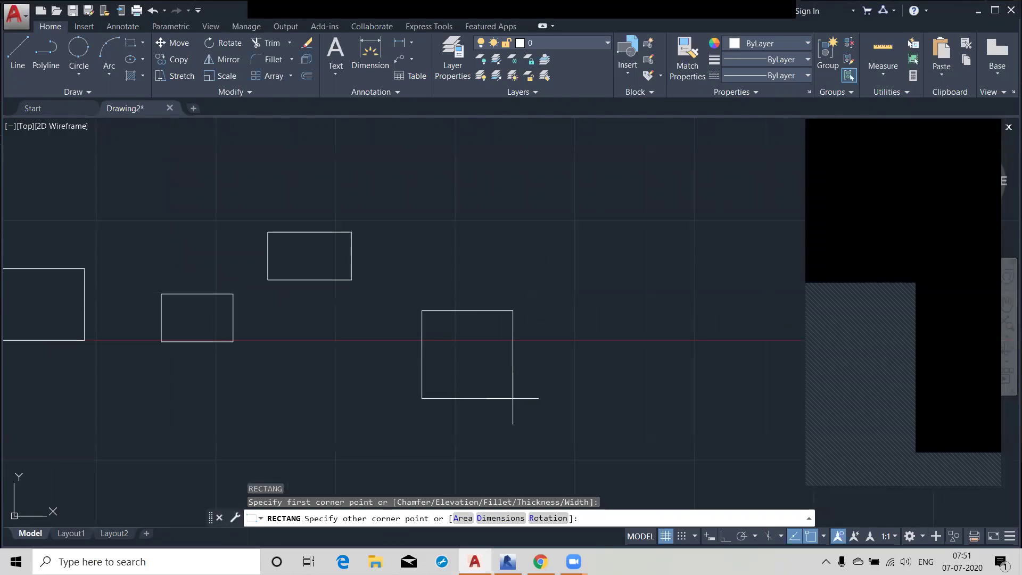
{"action": "type", "text": "d"}
{"action": "key", "text": "Return"}
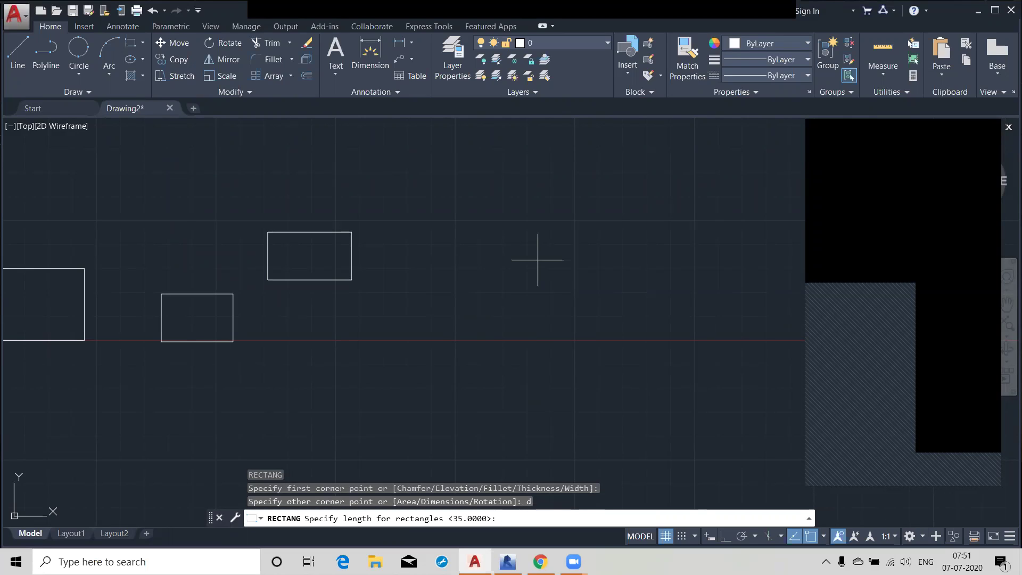
{"action": "type", "text": "50"}
{"action": "key", "text": "Return"}
{"action": "type", "text": "30"}
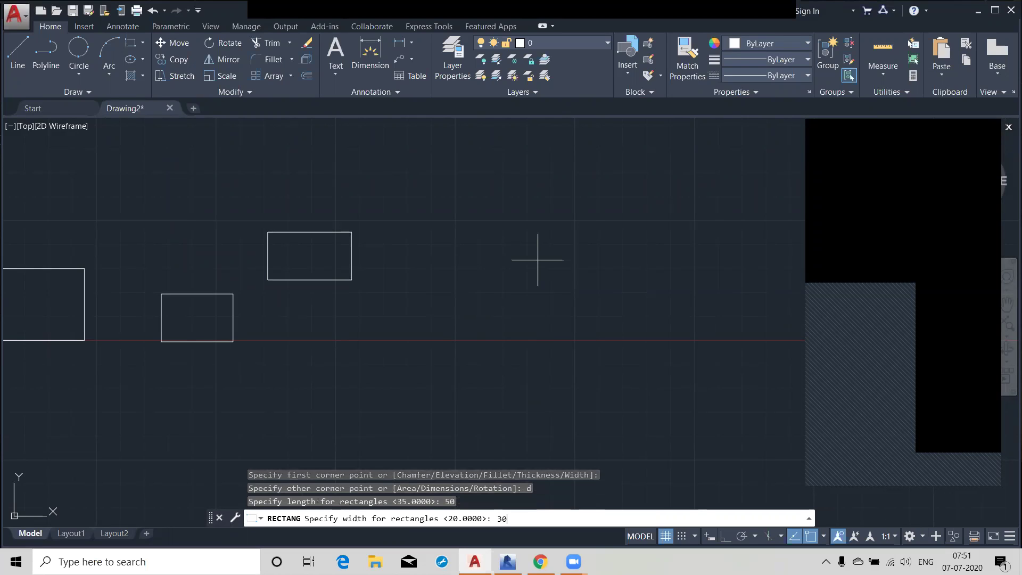
{"action": "key", "text": "Return"}
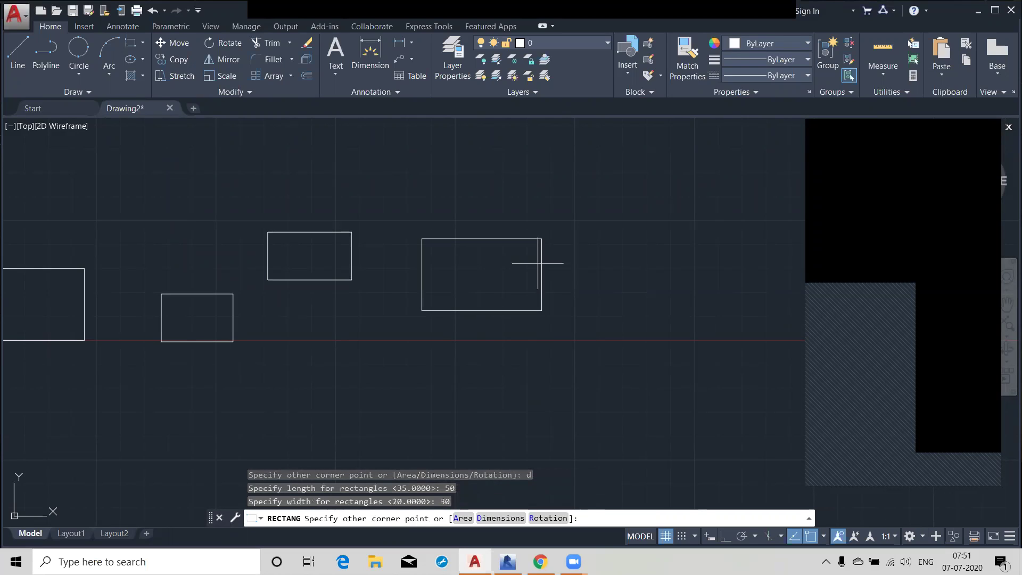
{"action": "left_click", "coordinate": [534, 240]}
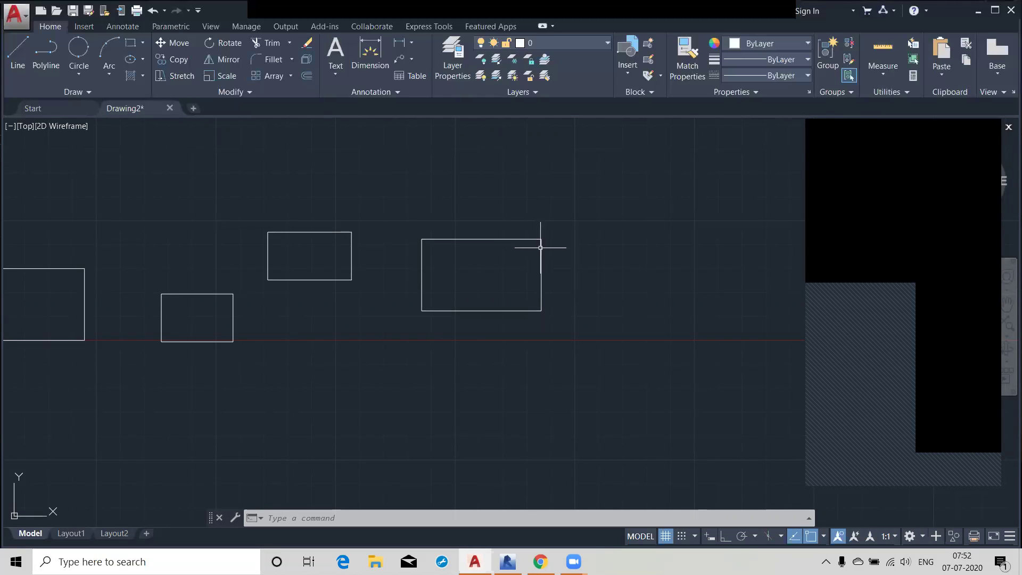
Step: Start a fifth rectangle in the empty area above and beyond the fourth one, with its rotation angle set to 60 degrees
{"action": "scroll", "coordinate": [512, 236], "scroll_direction": "down", "scroll_amount": 2}
{"action": "middle_click_drag", "start_coordinate": [547, 331], "coordinate": [663, 357]}
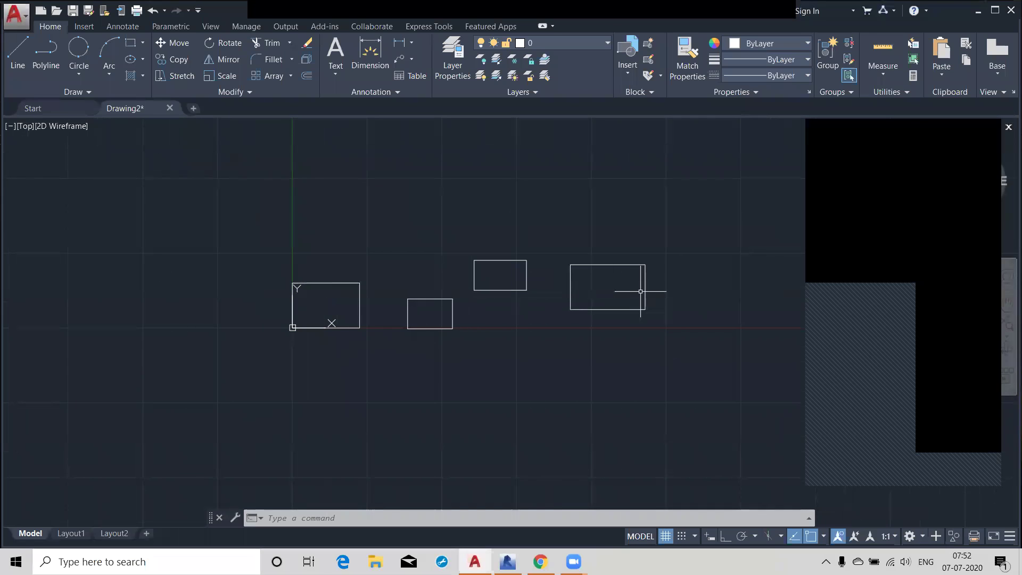
{"action": "middle_click_drag", "start_coordinate": [575, 321], "coordinate": [343, 373]}
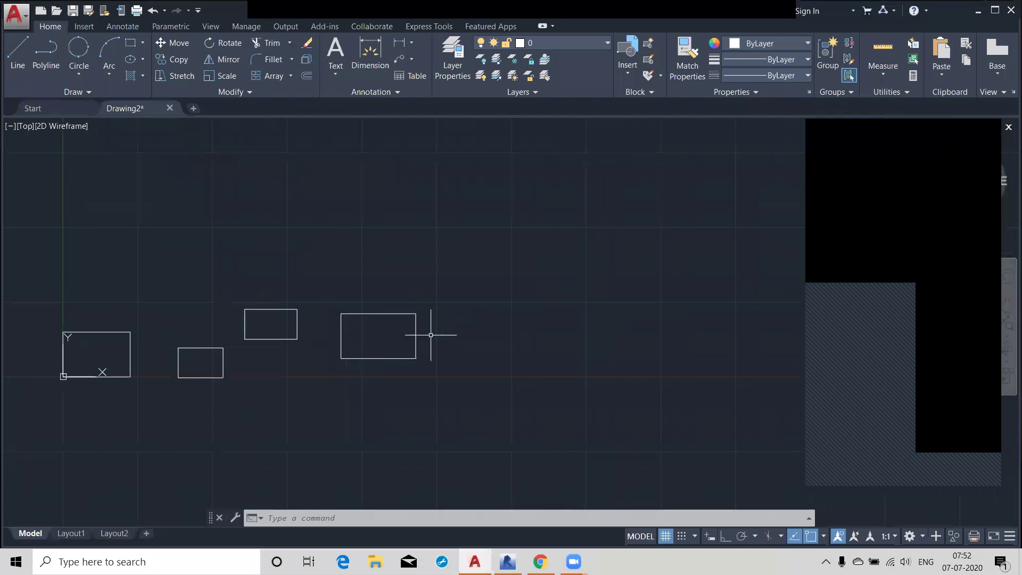
{"action": "left_click", "coordinate": [130, 42]}
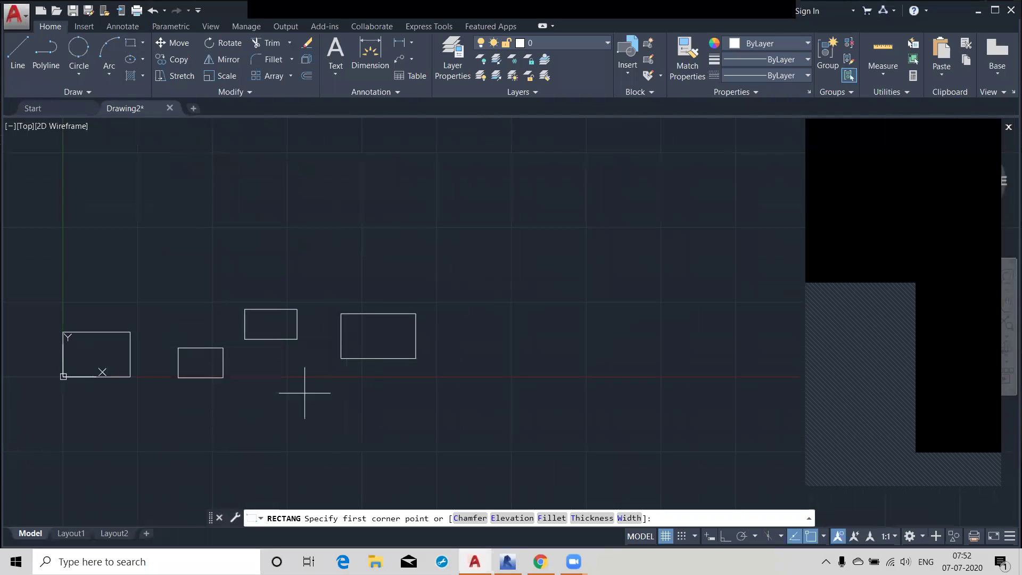
{"action": "left_click", "coordinate": [484, 256]}
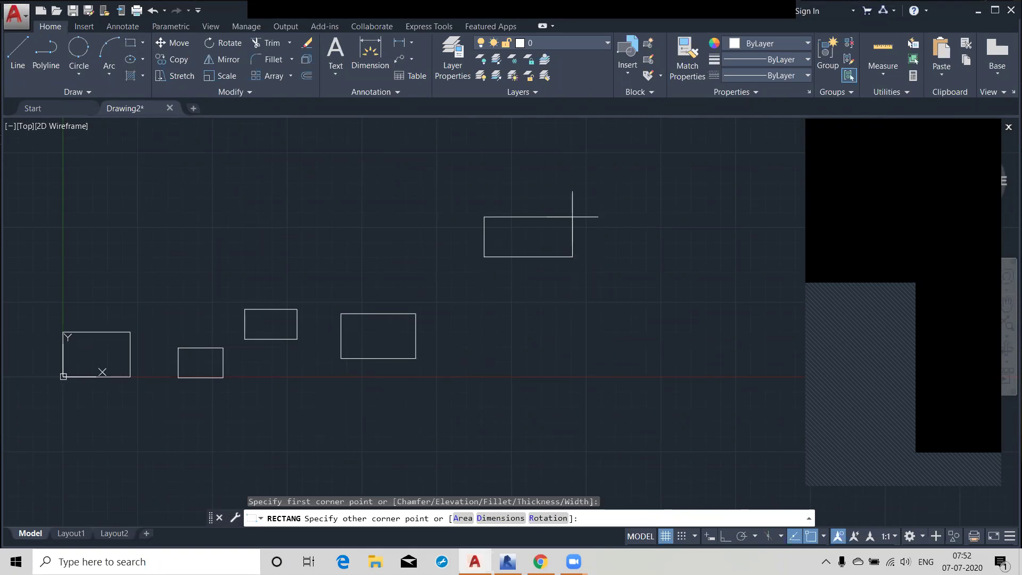
{"action": "type", "text": "r"}
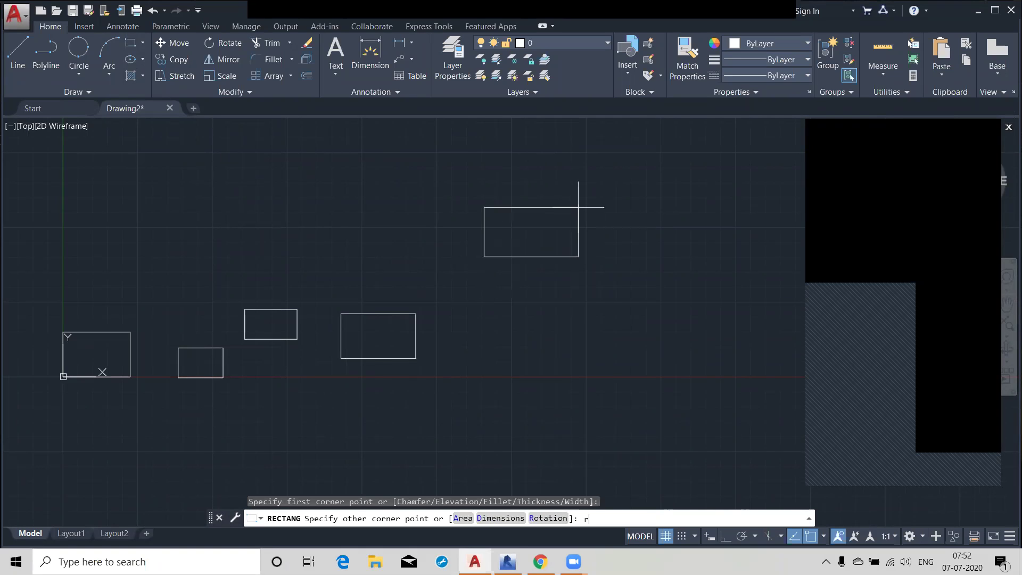
{"action": "key", "text": "Return"}
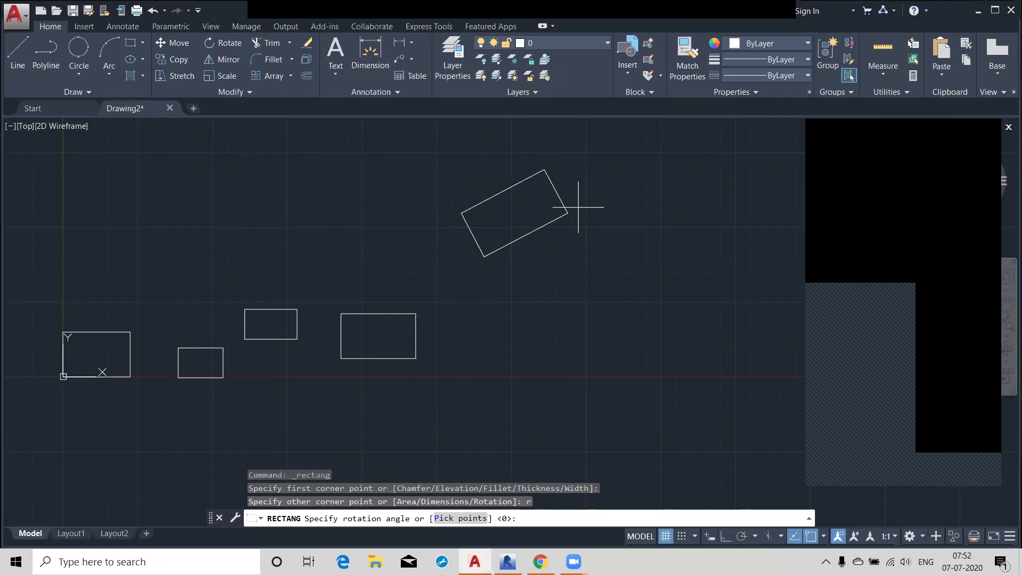
{"action": "type", "text": "60"}
{"action": "key", "text": "Return"}
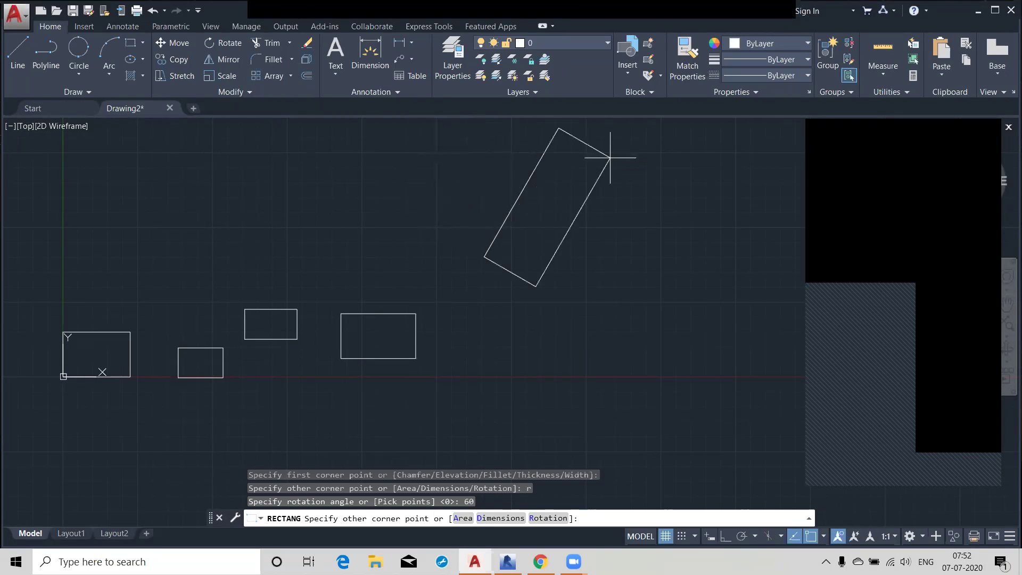
Step: Give the rotated rectangle a length of 30 and a width of 15, and place it above its first corner
{"action": "middle_click_drag", "start_coordinate": [489, 151], "coordinate": [454, 256]}
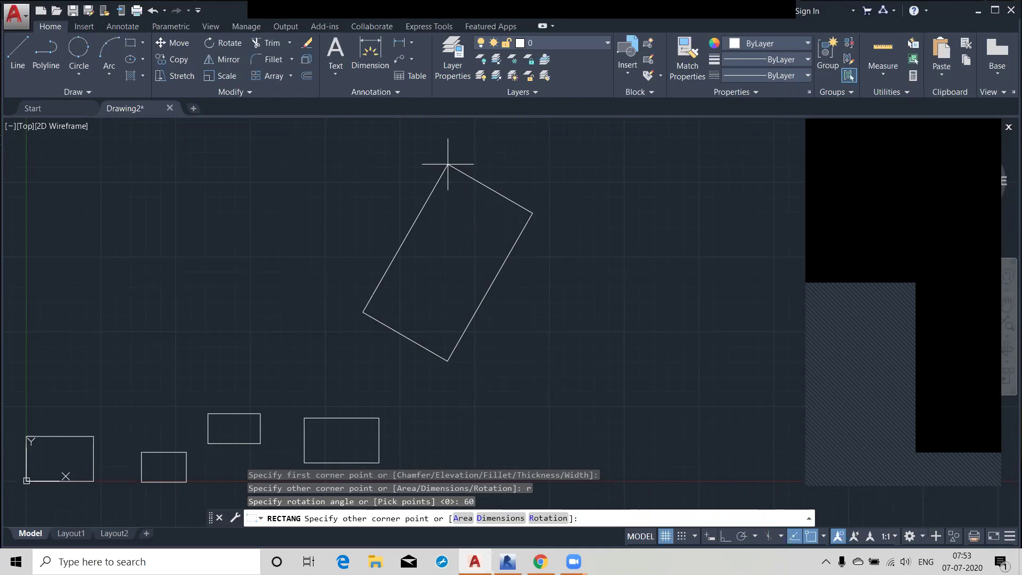
{"action": "type", "text": "d"}
{"action": "key", "text": "Return"}
{"action": "type", "text": "30"}
{"action": "key", "text": "Return"}
{"action": "type", "text": "15"}
{"action": "key", "text": "Return"}
{"action": "key", "text": "Return"}
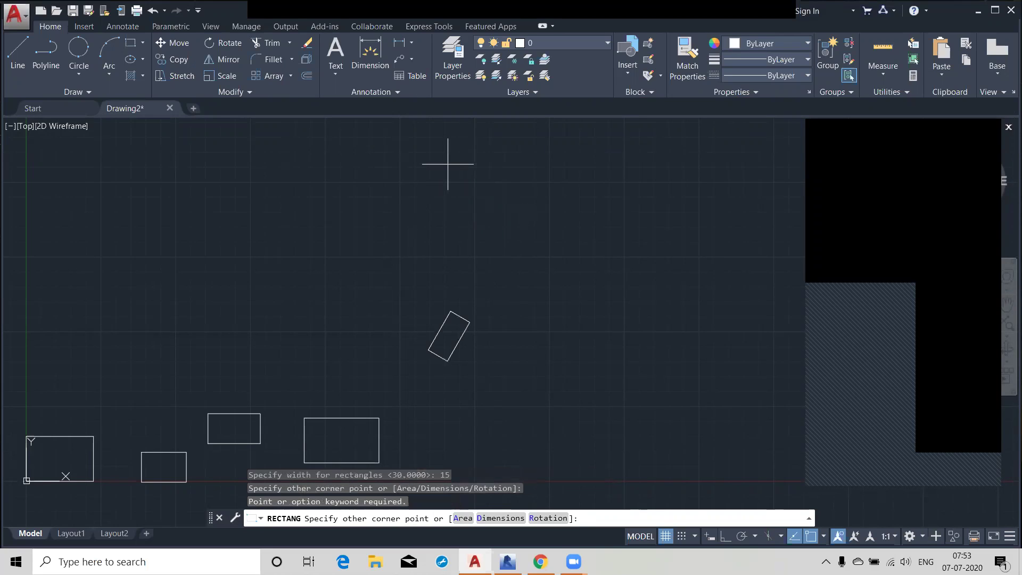
{"action": "left_click", "coordinate": [448, 164]}
Step: Draw a horizontal reference line from the lowest corner of the rotated rectangle, extending away in the positive X direction
{"action": "scroll", "coordinate": [442, 350], "scroll_direction": "up", "scroll_amount": 4}
{"action": "middle_click_drag", "start_coordinate": [504, 392], "coordinate": [435, 386]}
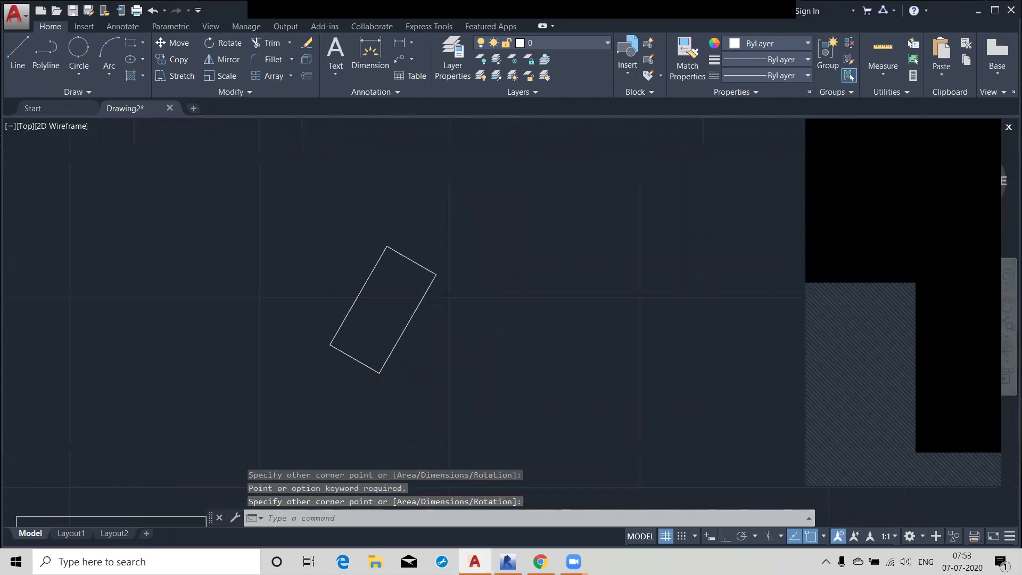
{"action": "left_click", "coordinate": [17, 53]}
{"action": "left_click", "coordinate": [379, 373]}
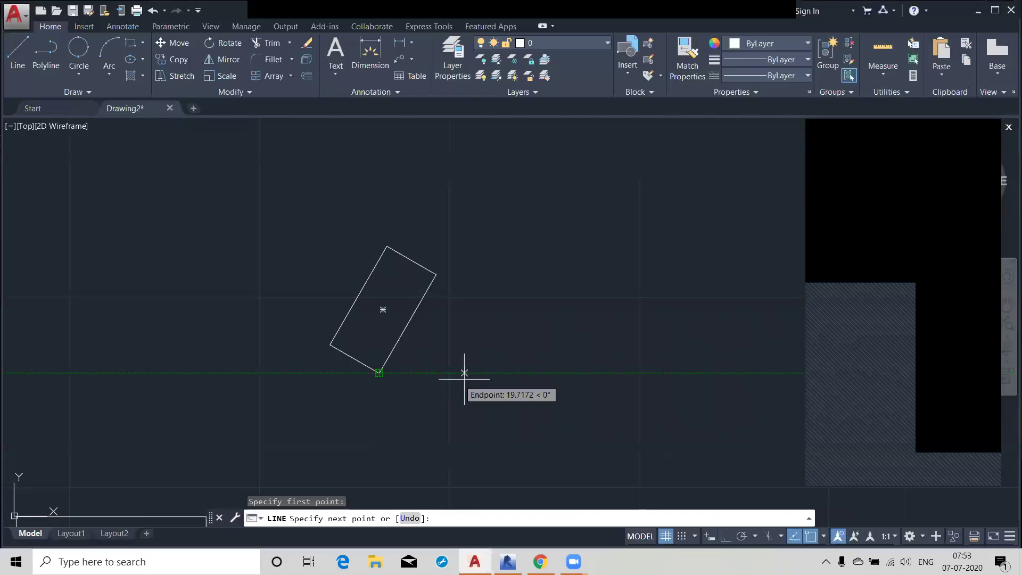
{"action": "right_click", "coordinate": [475, 375]}
{"action": "left_click", "coordinate": [490, 372]}
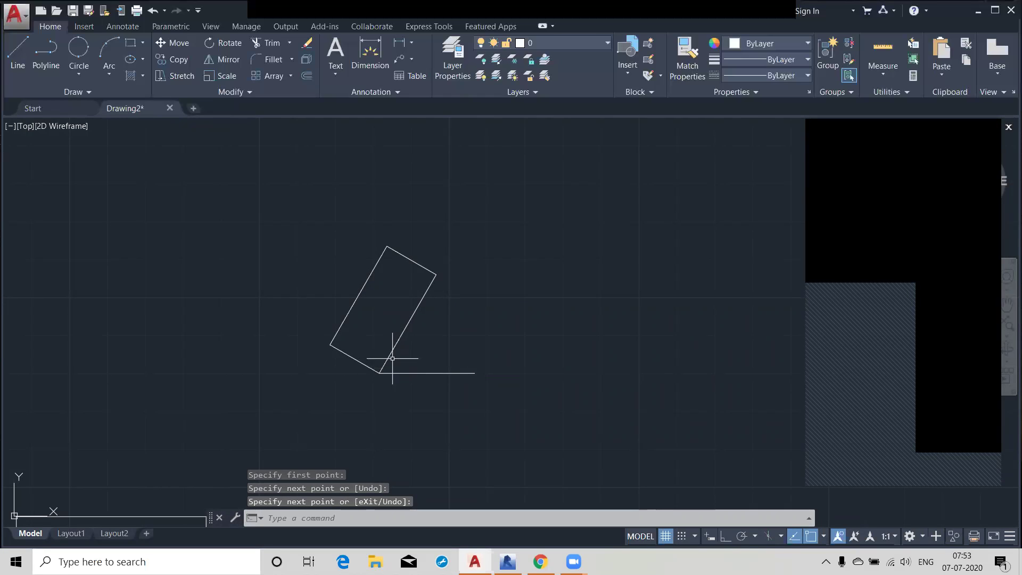
Step: Erase the horizontal reference line at the rotated rectangle's lowest corner
{"action": "left_click", "coordinate": [495, 401]}
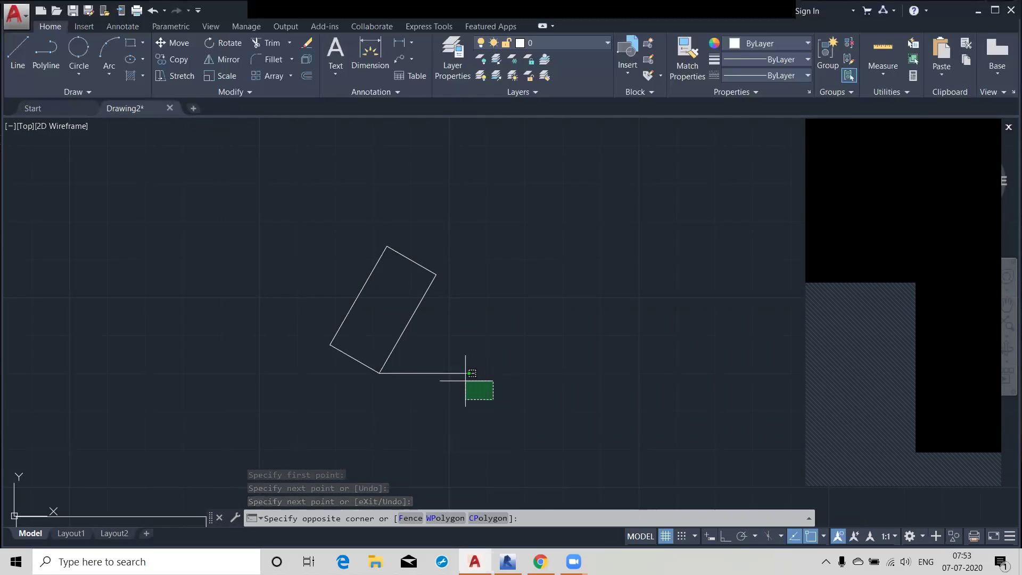
{"action": "left_click", "coordinate": [447, 361]}
{"action": "key", "text": "Delete"}
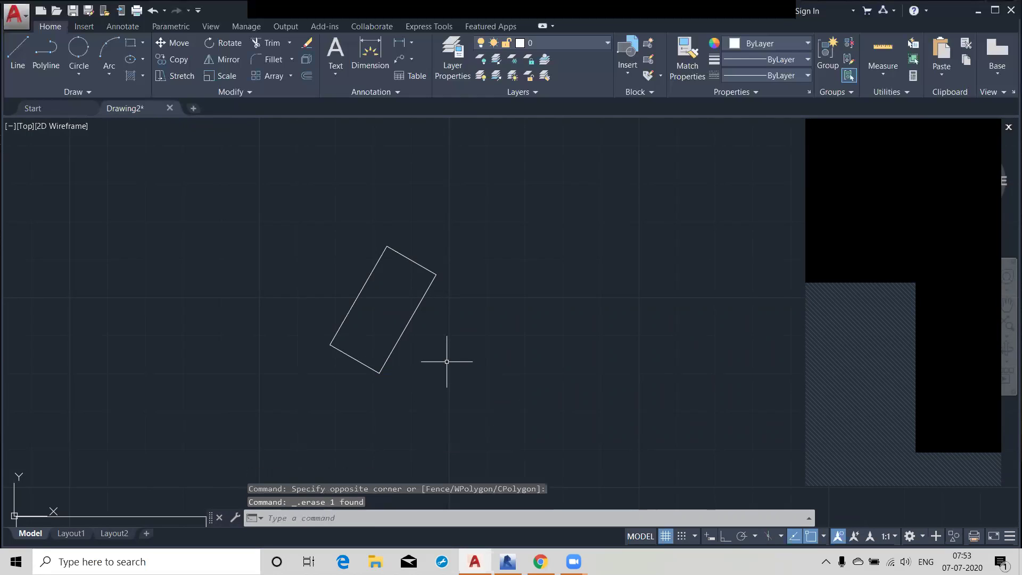
{"action": "scroll", "coordinate": [490, 283], "scroll_direction": "down", "scroll_amount": 5}
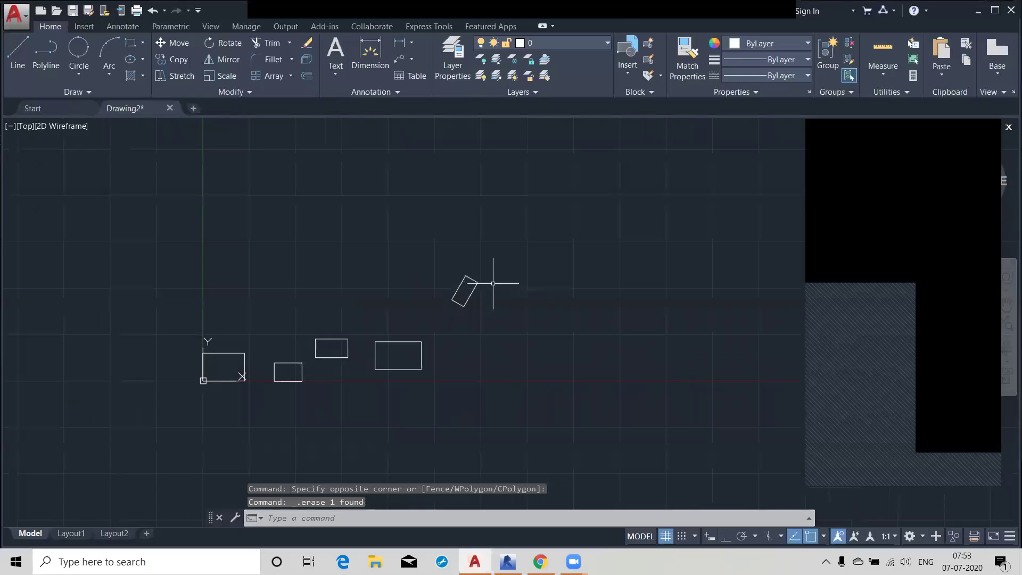
{"action": "middle_click_drag", "start_coordinate": [487, 368], "coordinate": [488, 335]}
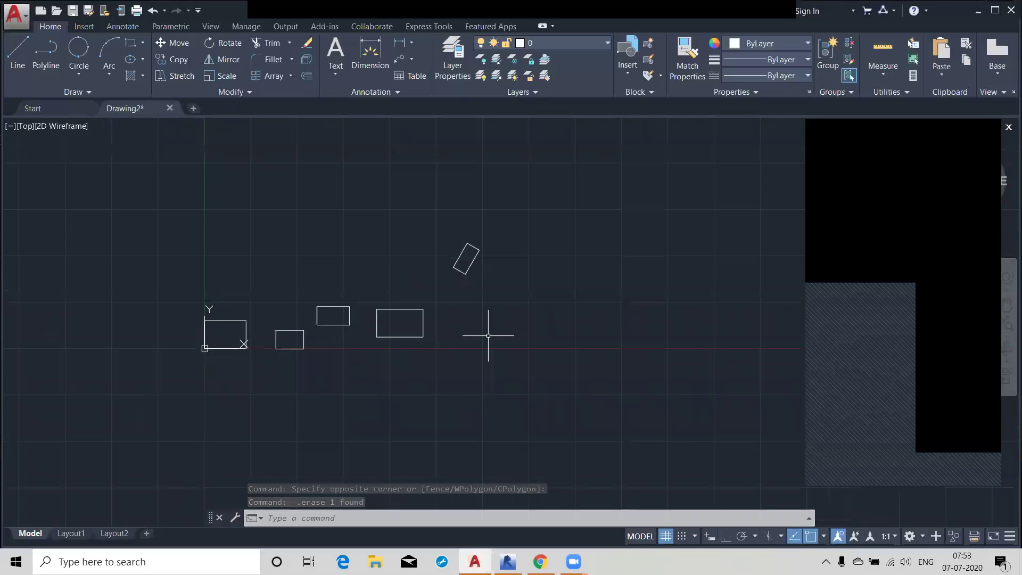